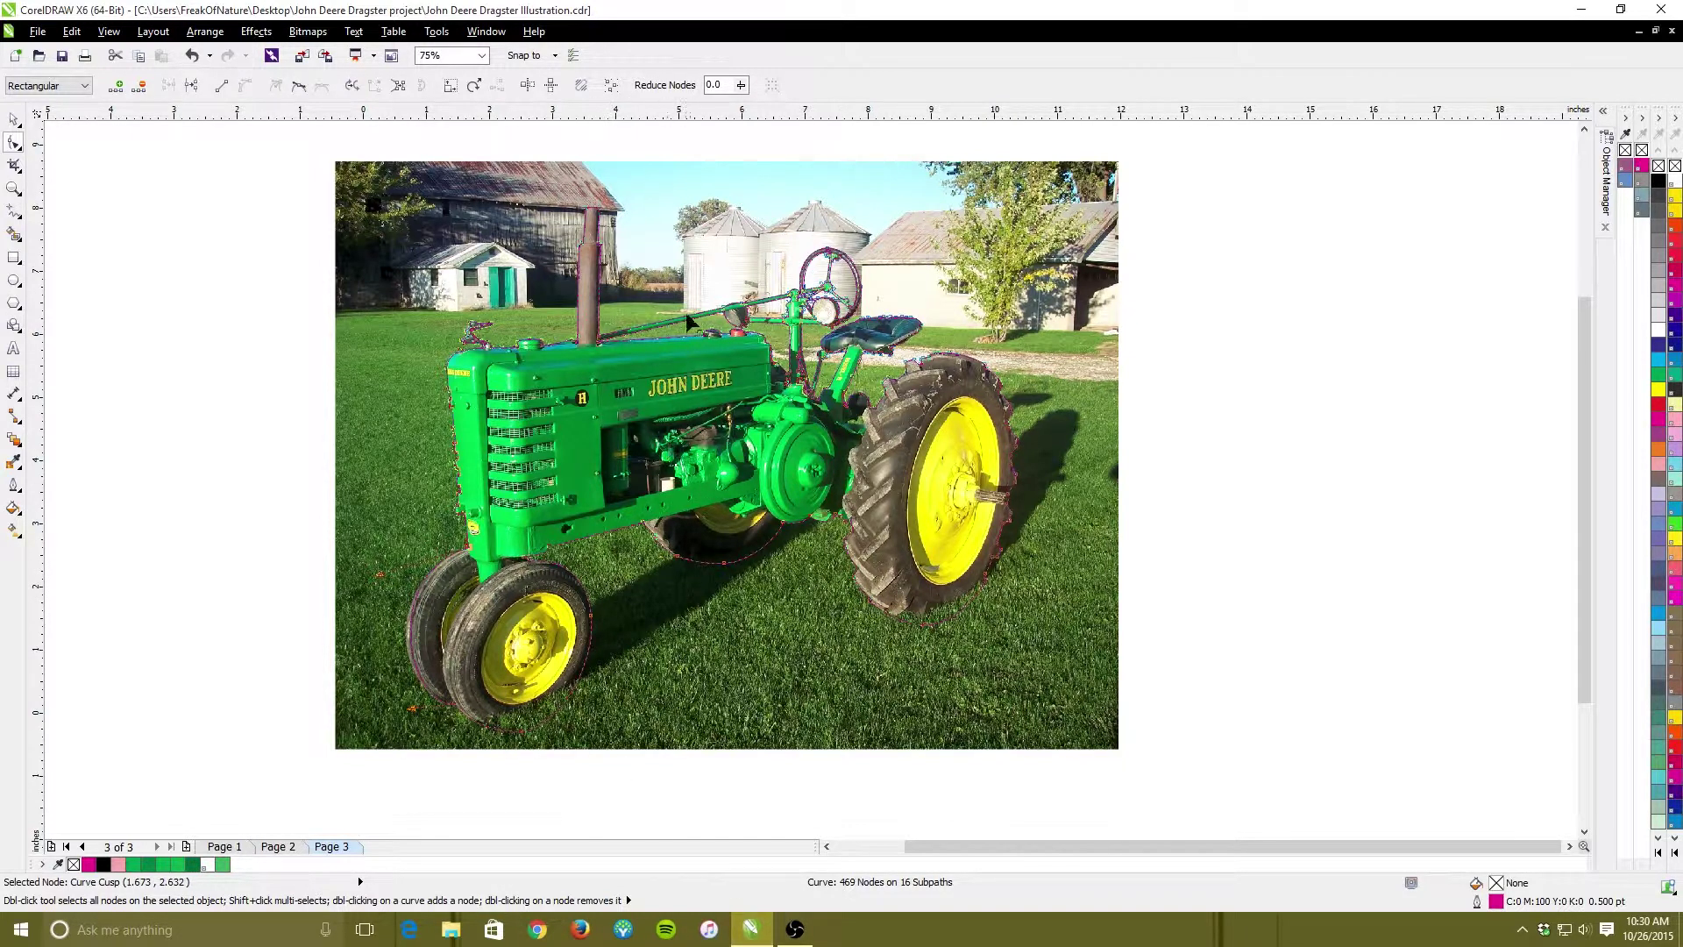
{"action": "scroll", "coordinate": [685, 309], "scroll_direction": "up", "scroll_amount": 1}
{"action": "scroll", "coordinate": [714, 318], "scroll_direction": "up", "scroll_amount": 1}
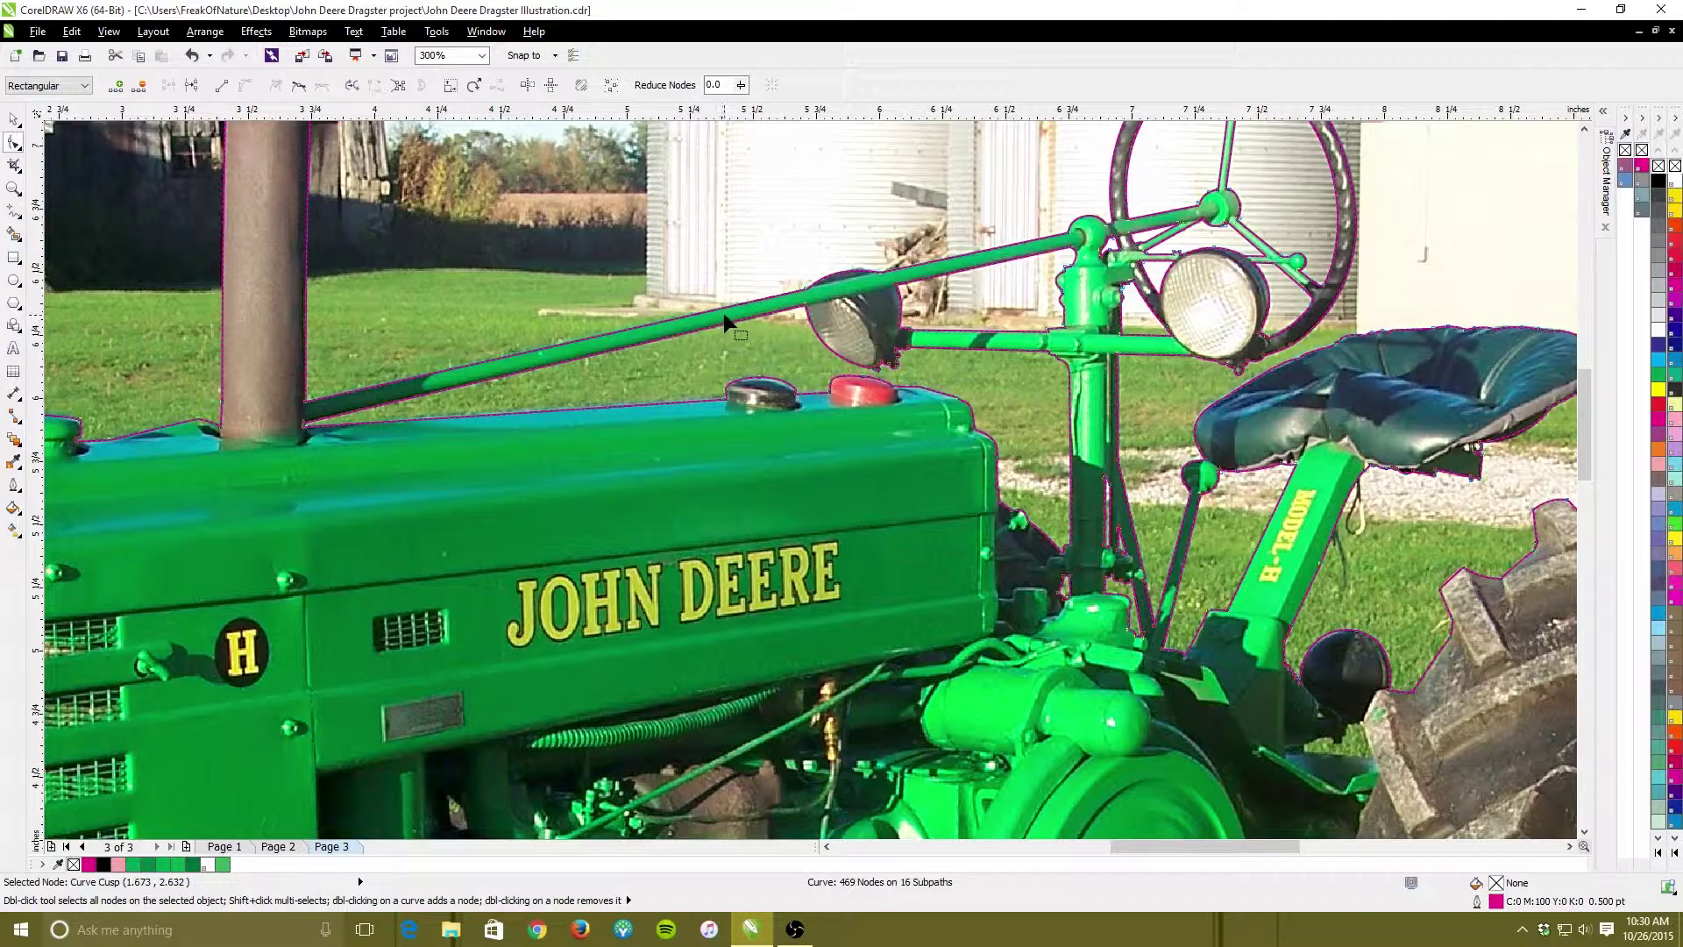
{"action": "scroll", "coordinate": [724, 314], "scroll_direction": "up", "scroll_amount": 1}
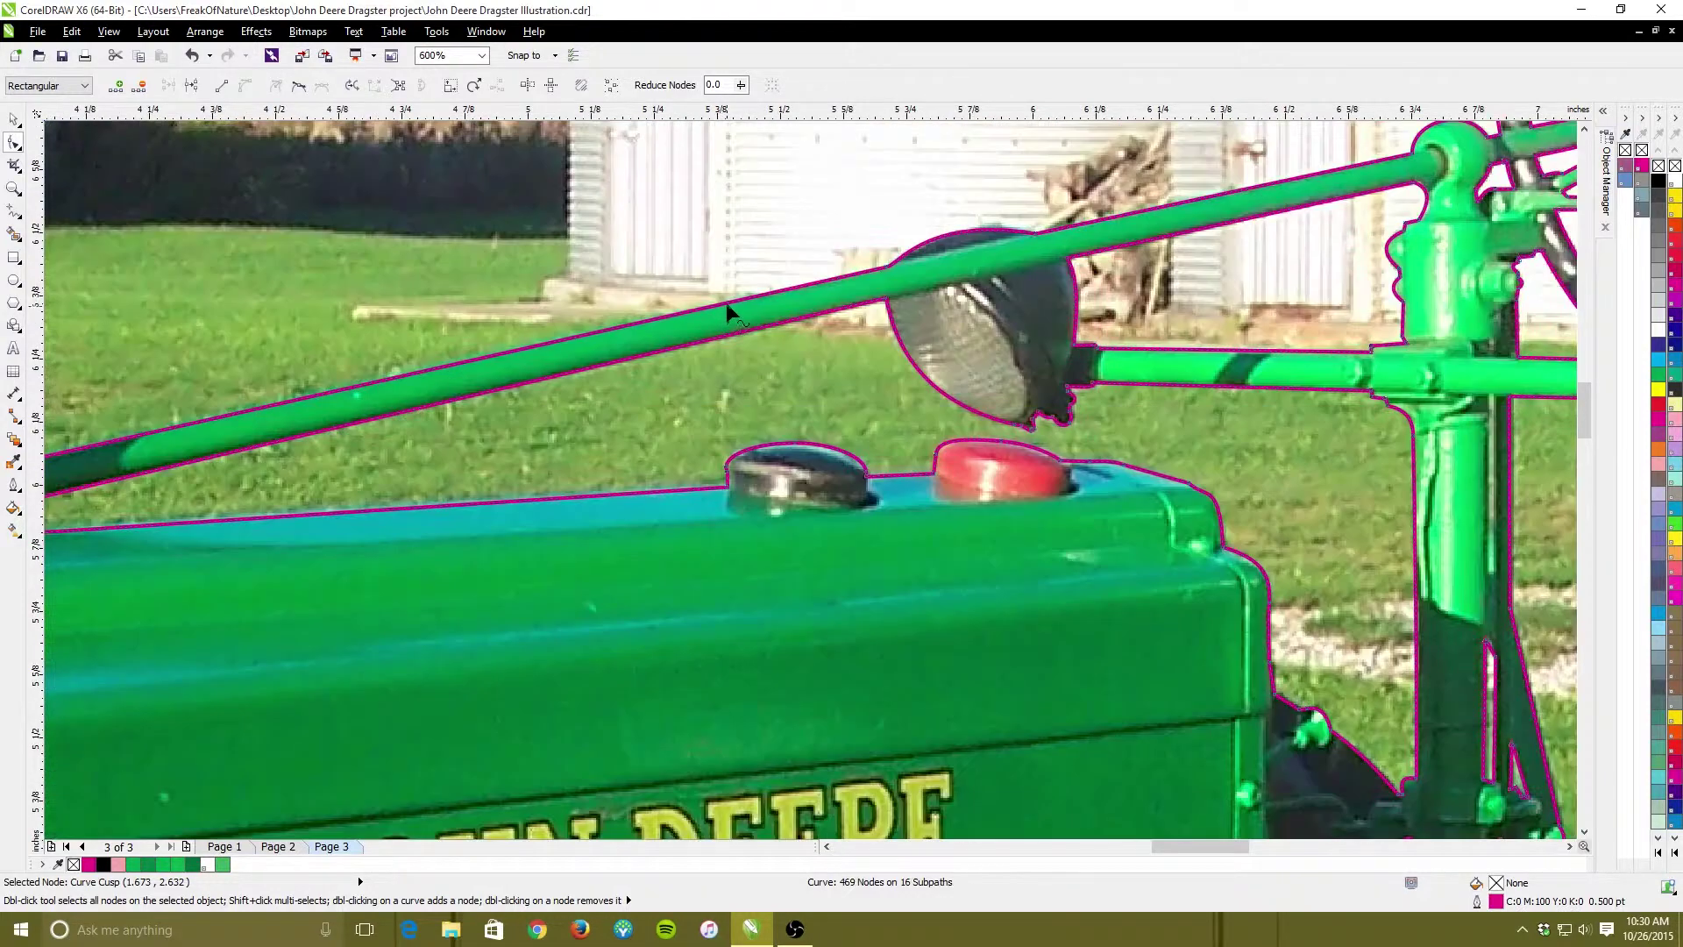
{"action": "scroll", "coordinate": [725, 302], "scroll_direction": "down", "scroll_amount": 1}
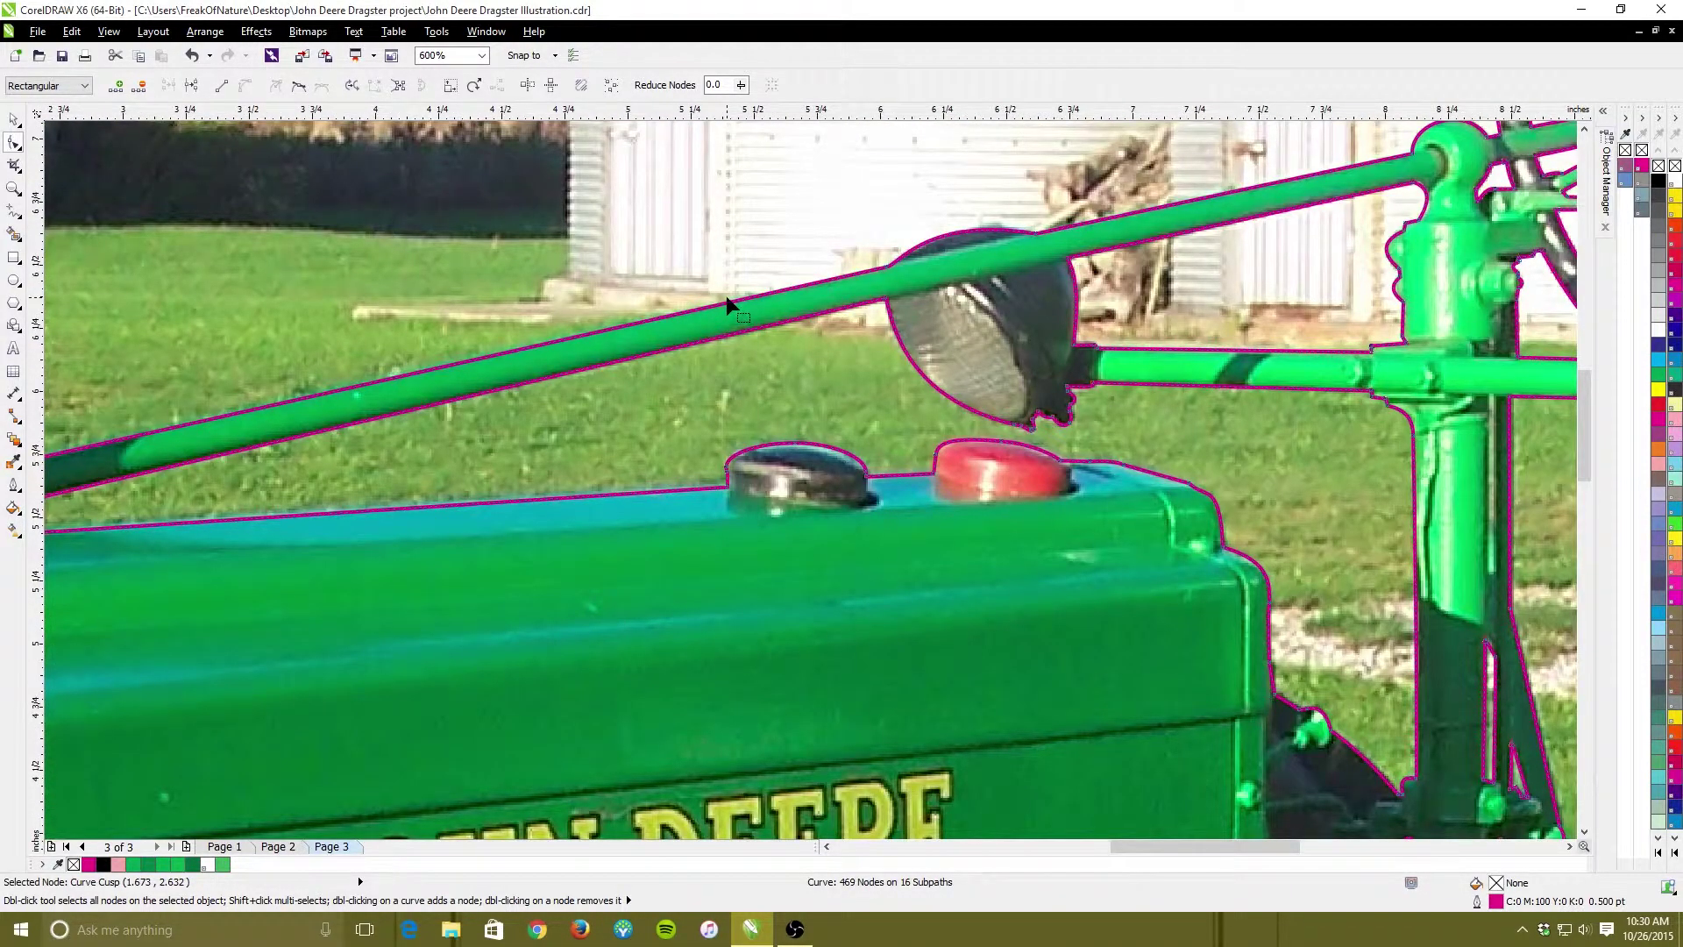
{"action": "scroll", "coordinate": [725, 302], "scroll_direction": "down", "scroll_amount": 1}
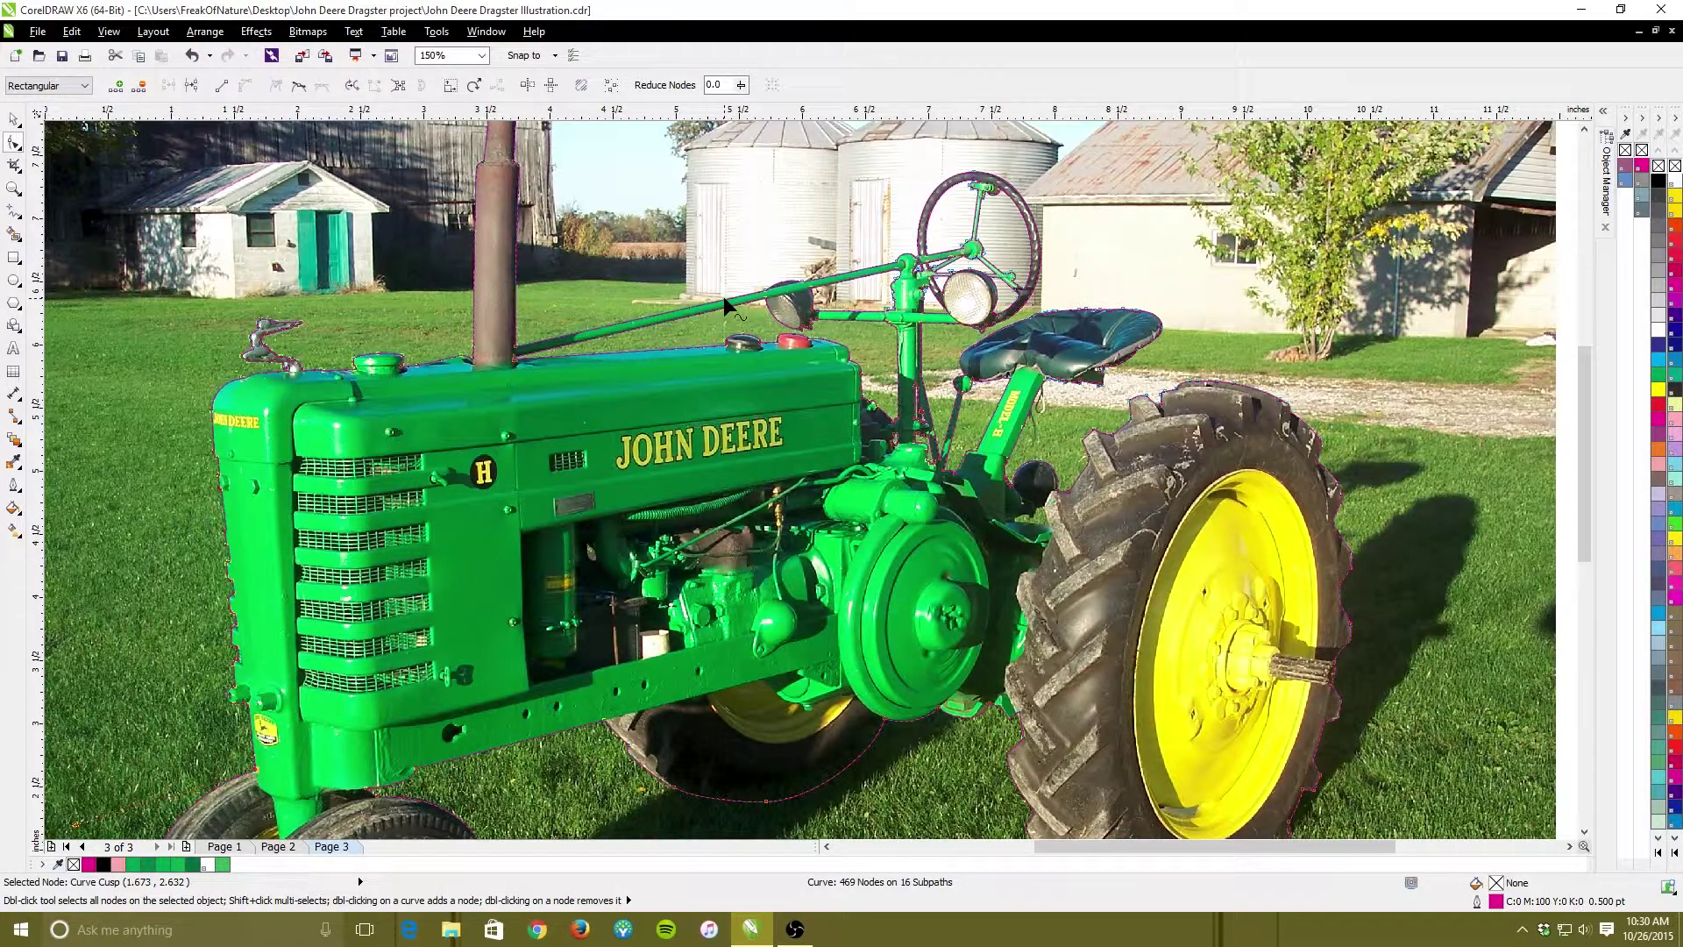
{"action": "scroll", "coordinate": [1049, 456], "scroll_direction": "up", "scroll_amount": 4}
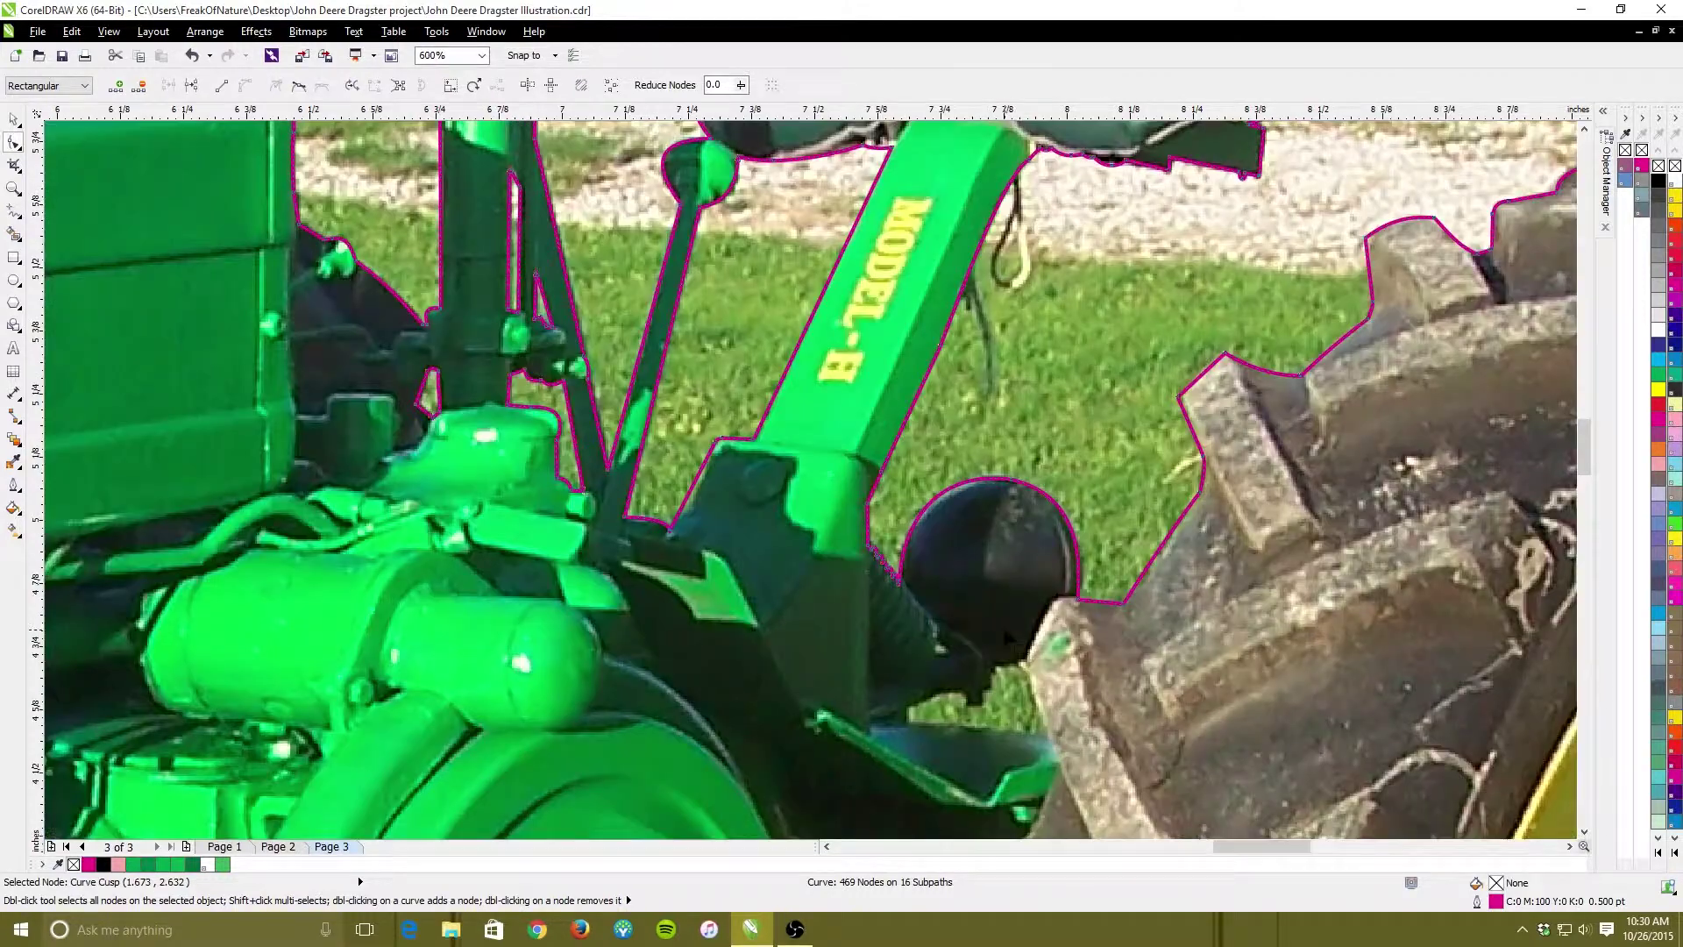
{"action": "scroll", "coordinate": [1001, 633], "scroll_direction": "down", "scroll_amount": 4}
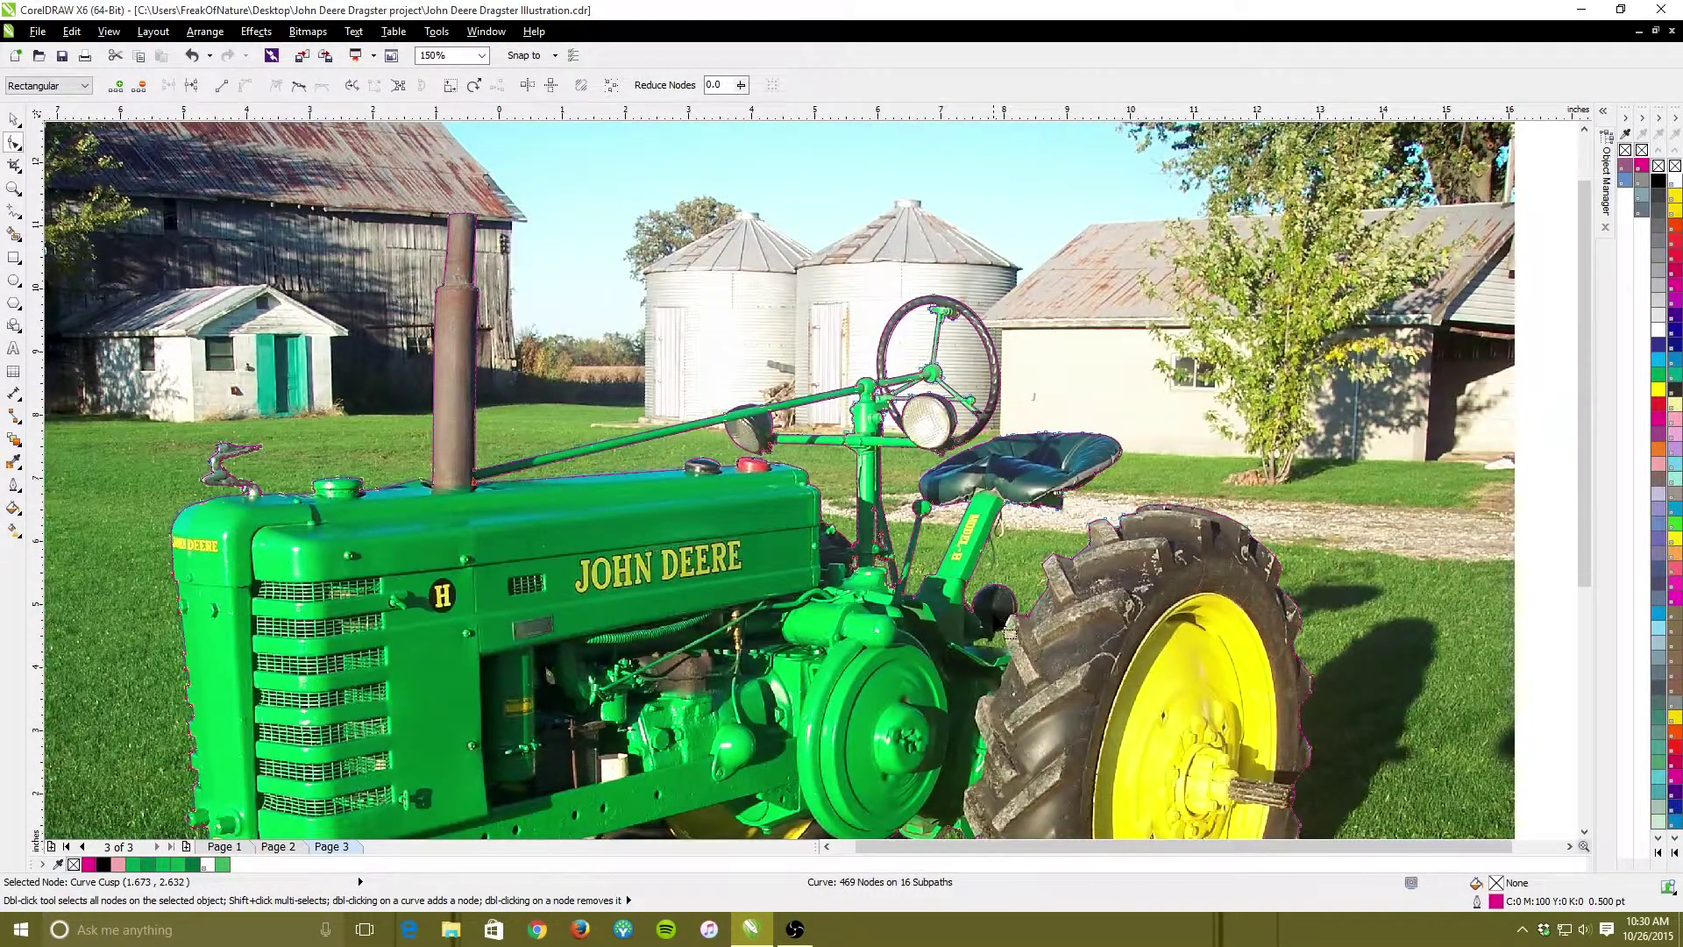
{"action": "scroll", "coordinate": [1005, 629], "scroll_direction": "down", "scroll_amount": 2}
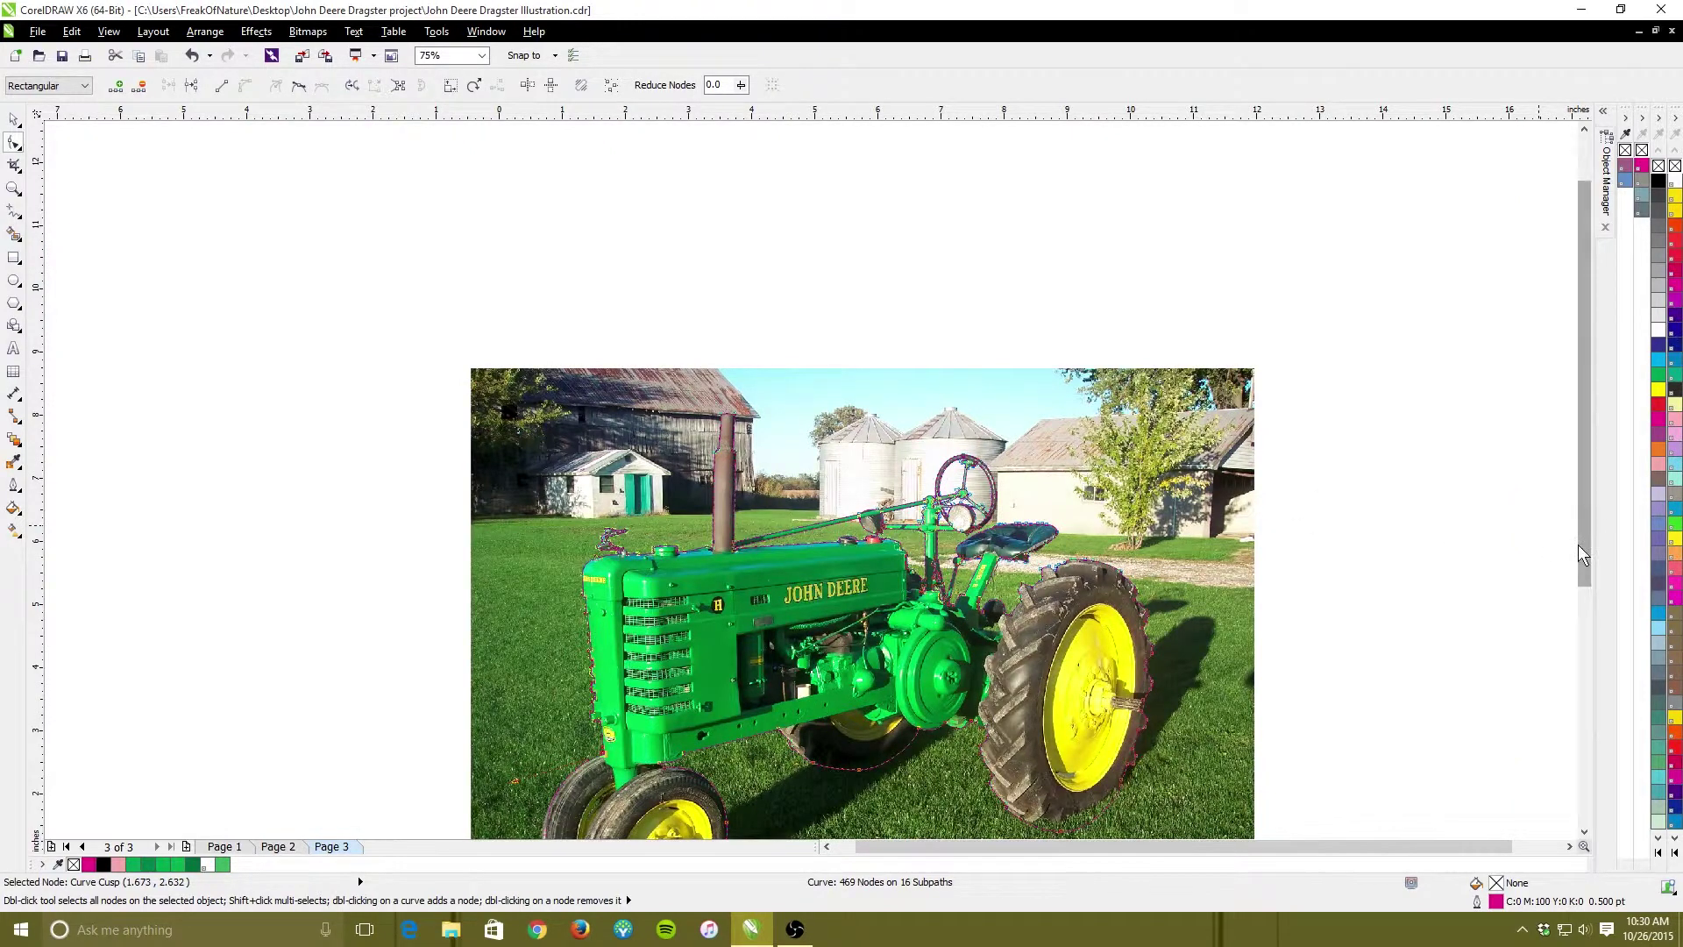
{"action": "left_click_drag", "start_coordinate": [1577, 544], "coordinate": [1563, 627]}
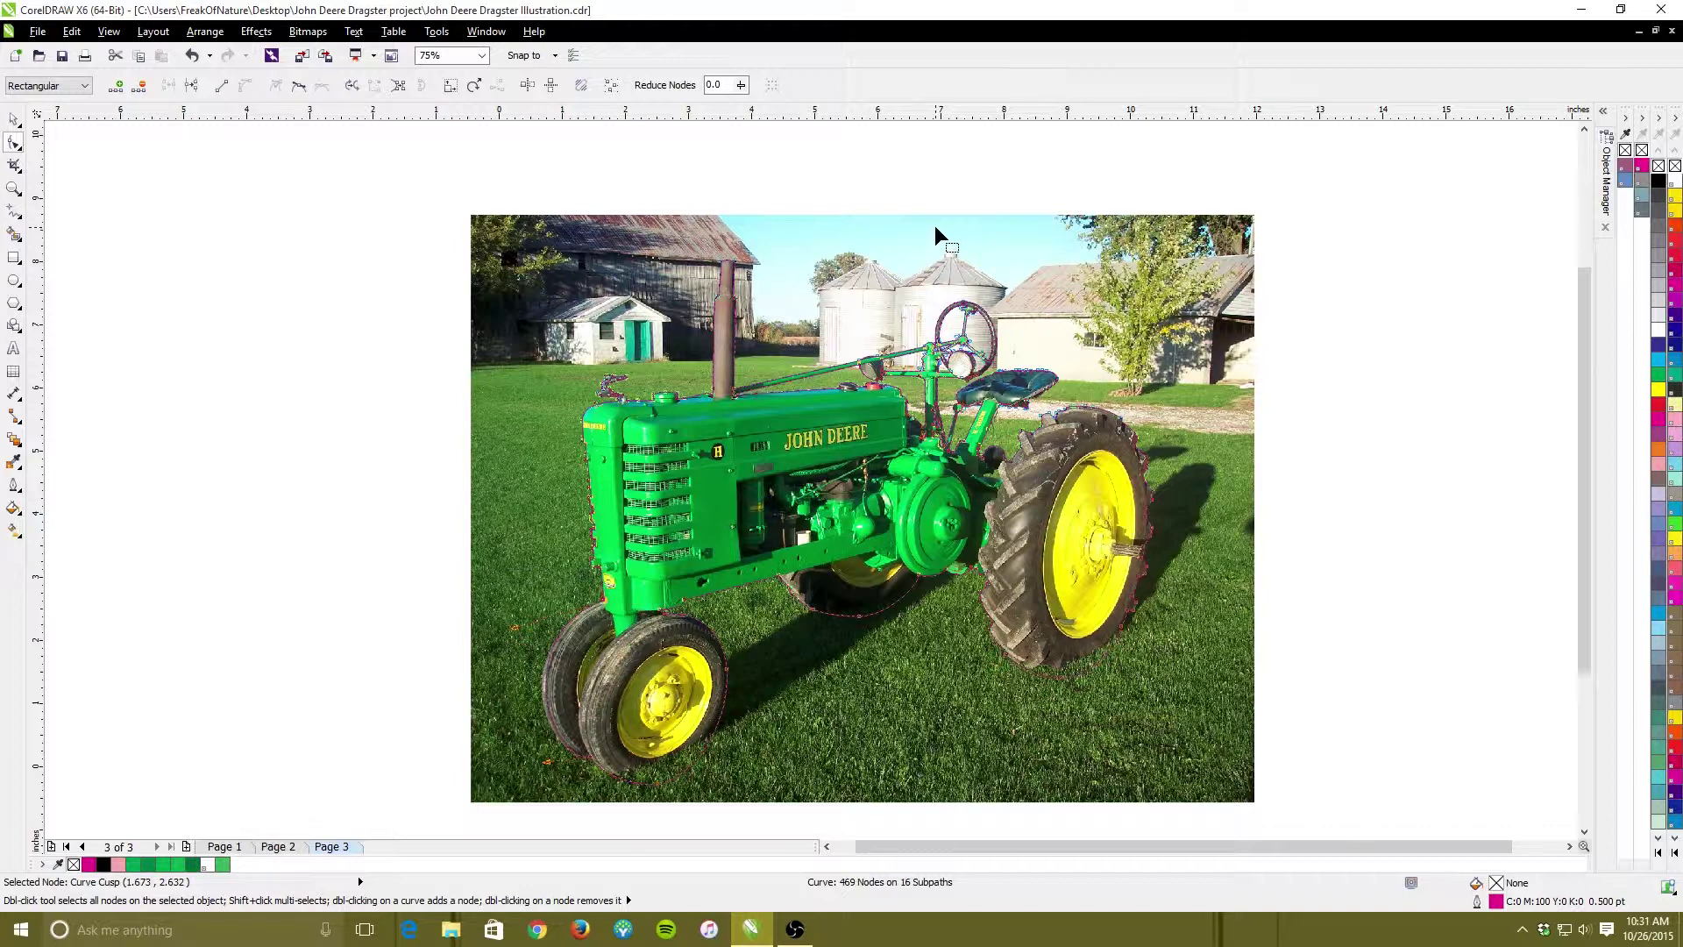
{"action": "left_click", "coordinate": [16, 118]}
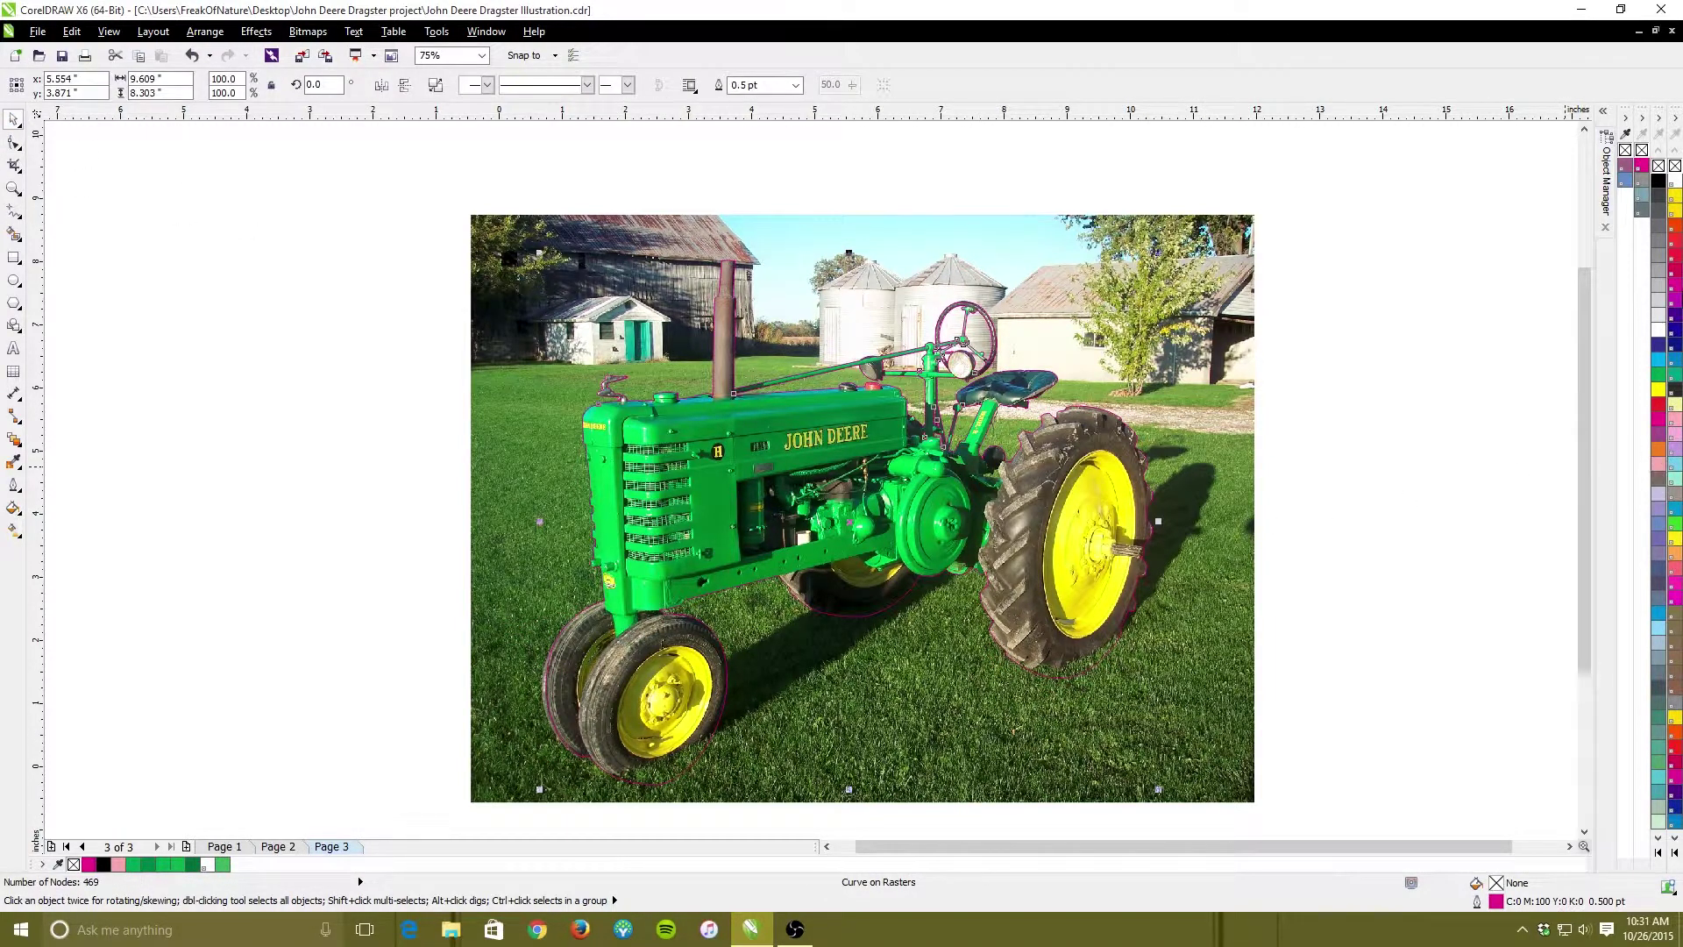
{"action": "left_click", "coordinate": [1659, 838]}
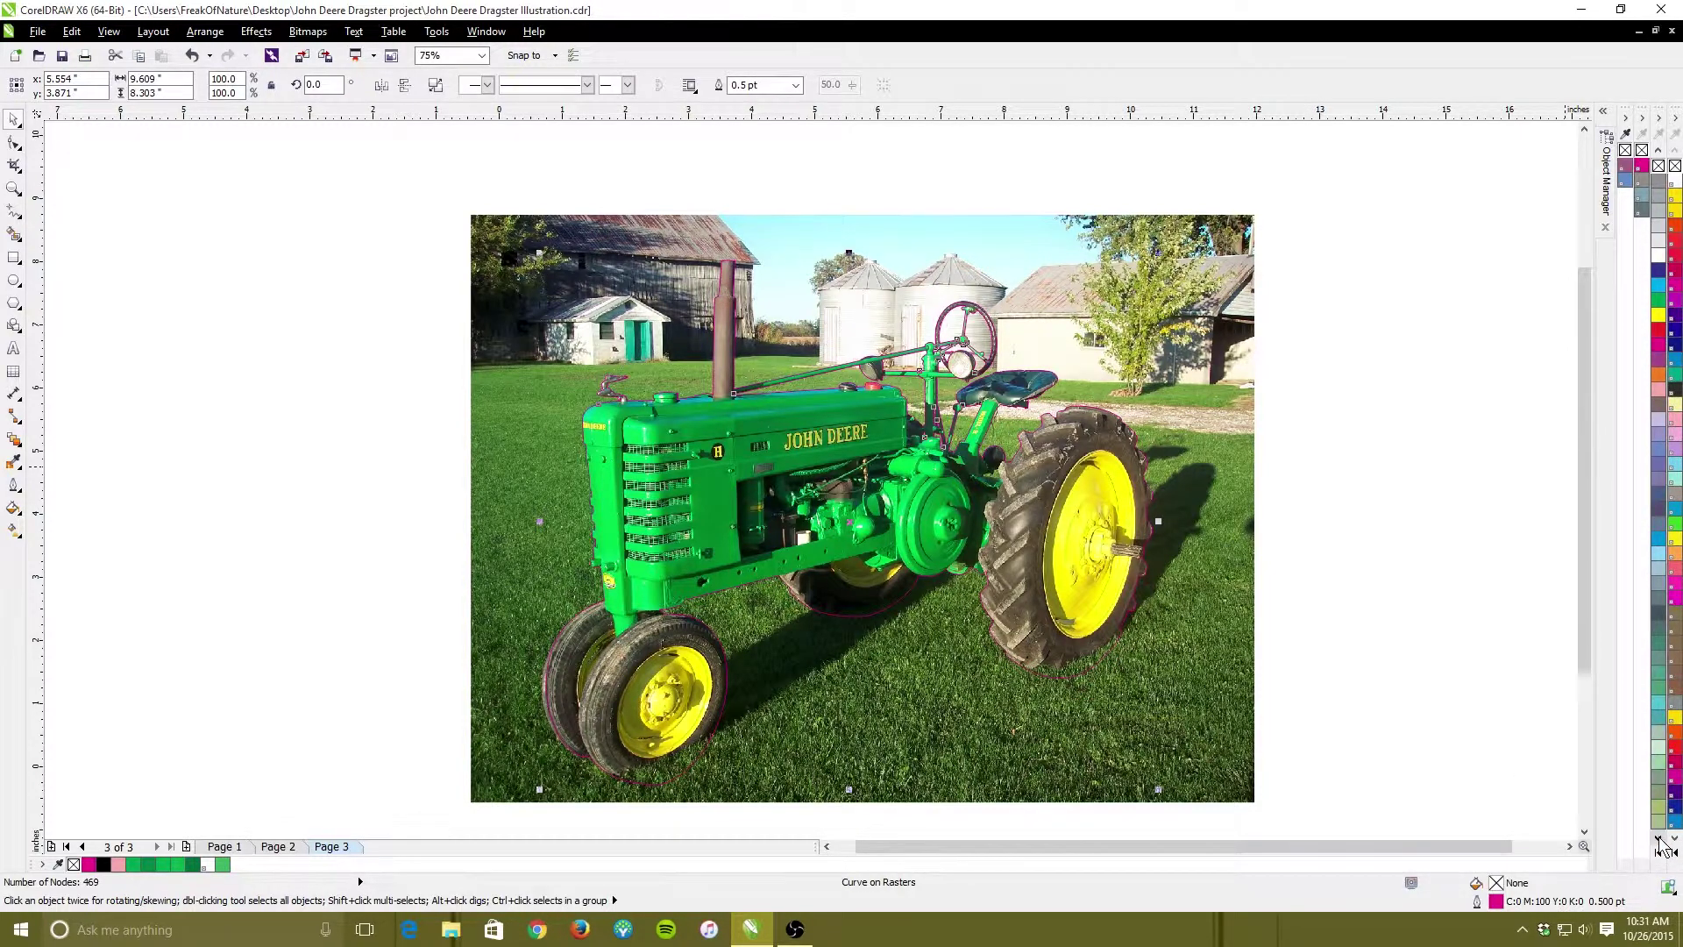
{"action": "left_click_drag", "start_coordinate": [1659, 842], "coordinate": [1659, 842]}
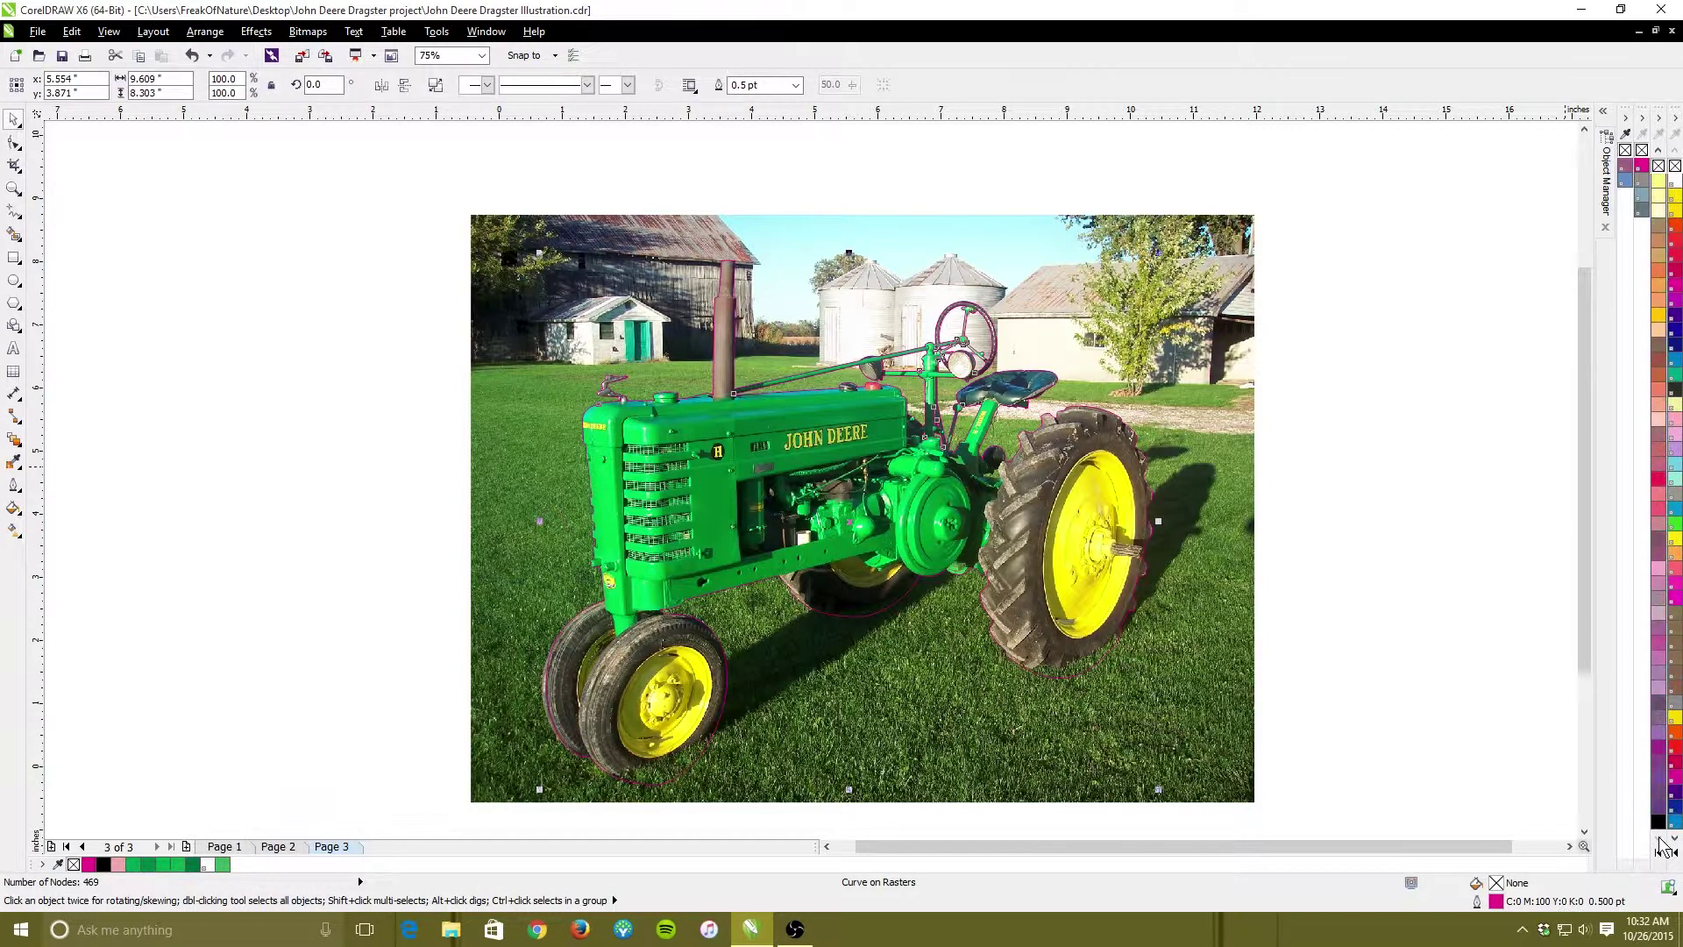
{"action": "left_click", "coordinate": [1658, 749]}
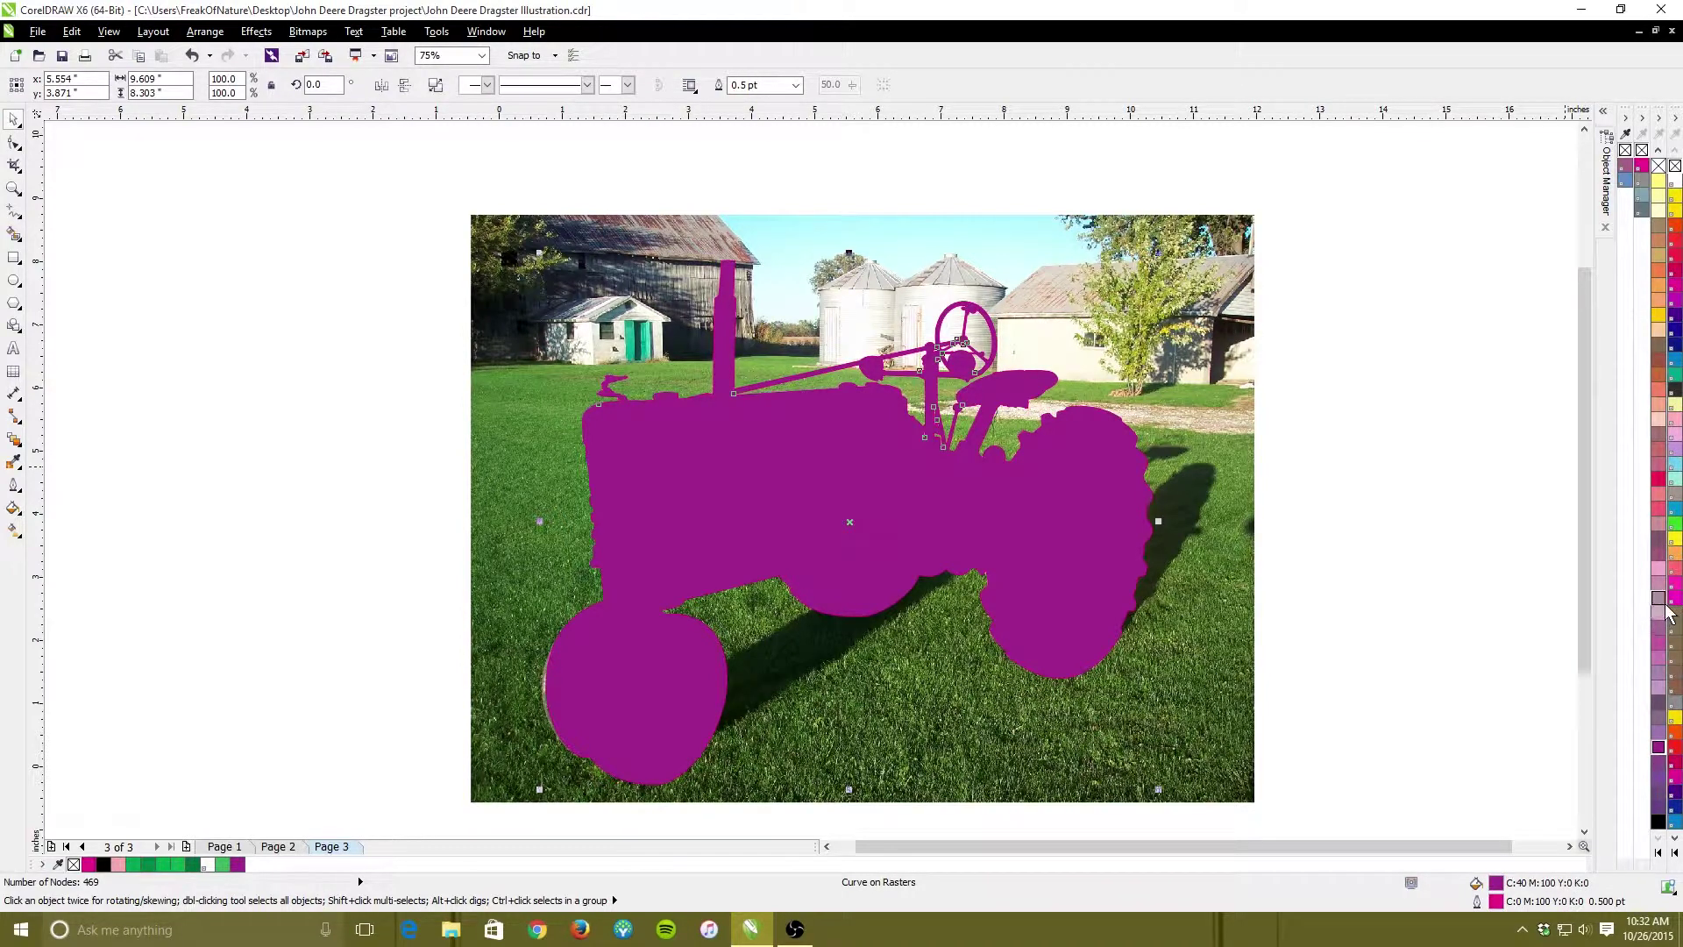
{"action": "left_click_drag", "start_coordinate": [1656, 151], "coordinate": [1657, 151]}
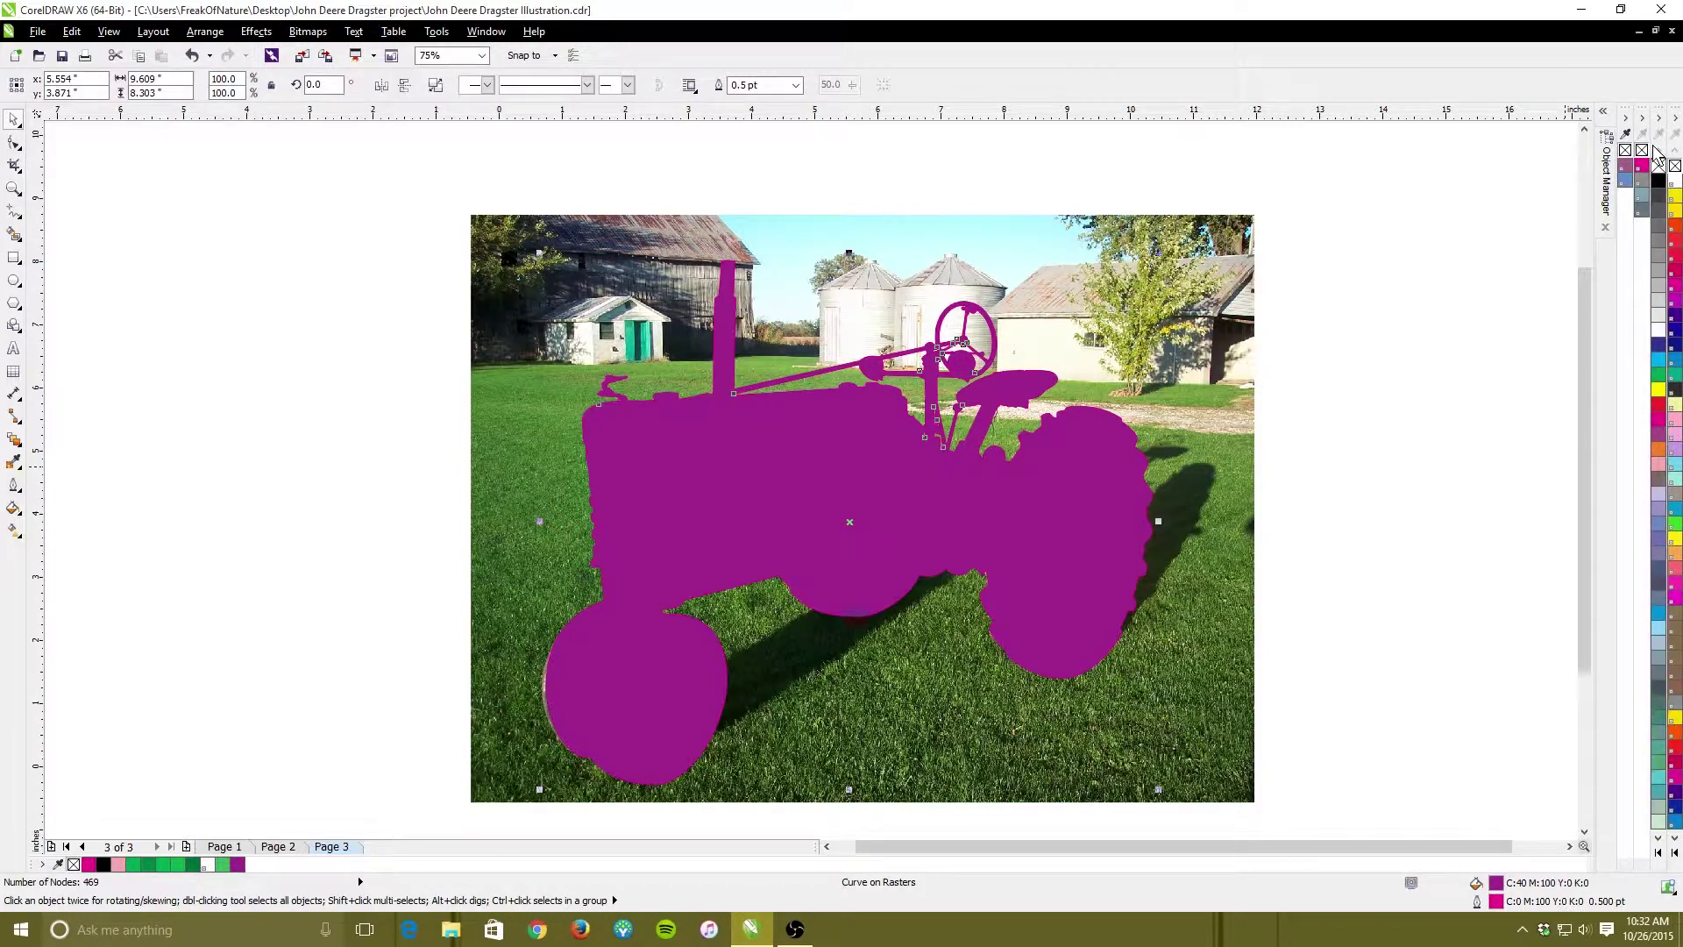
{"action": "left_click", "coordinate": [1657, 164]}
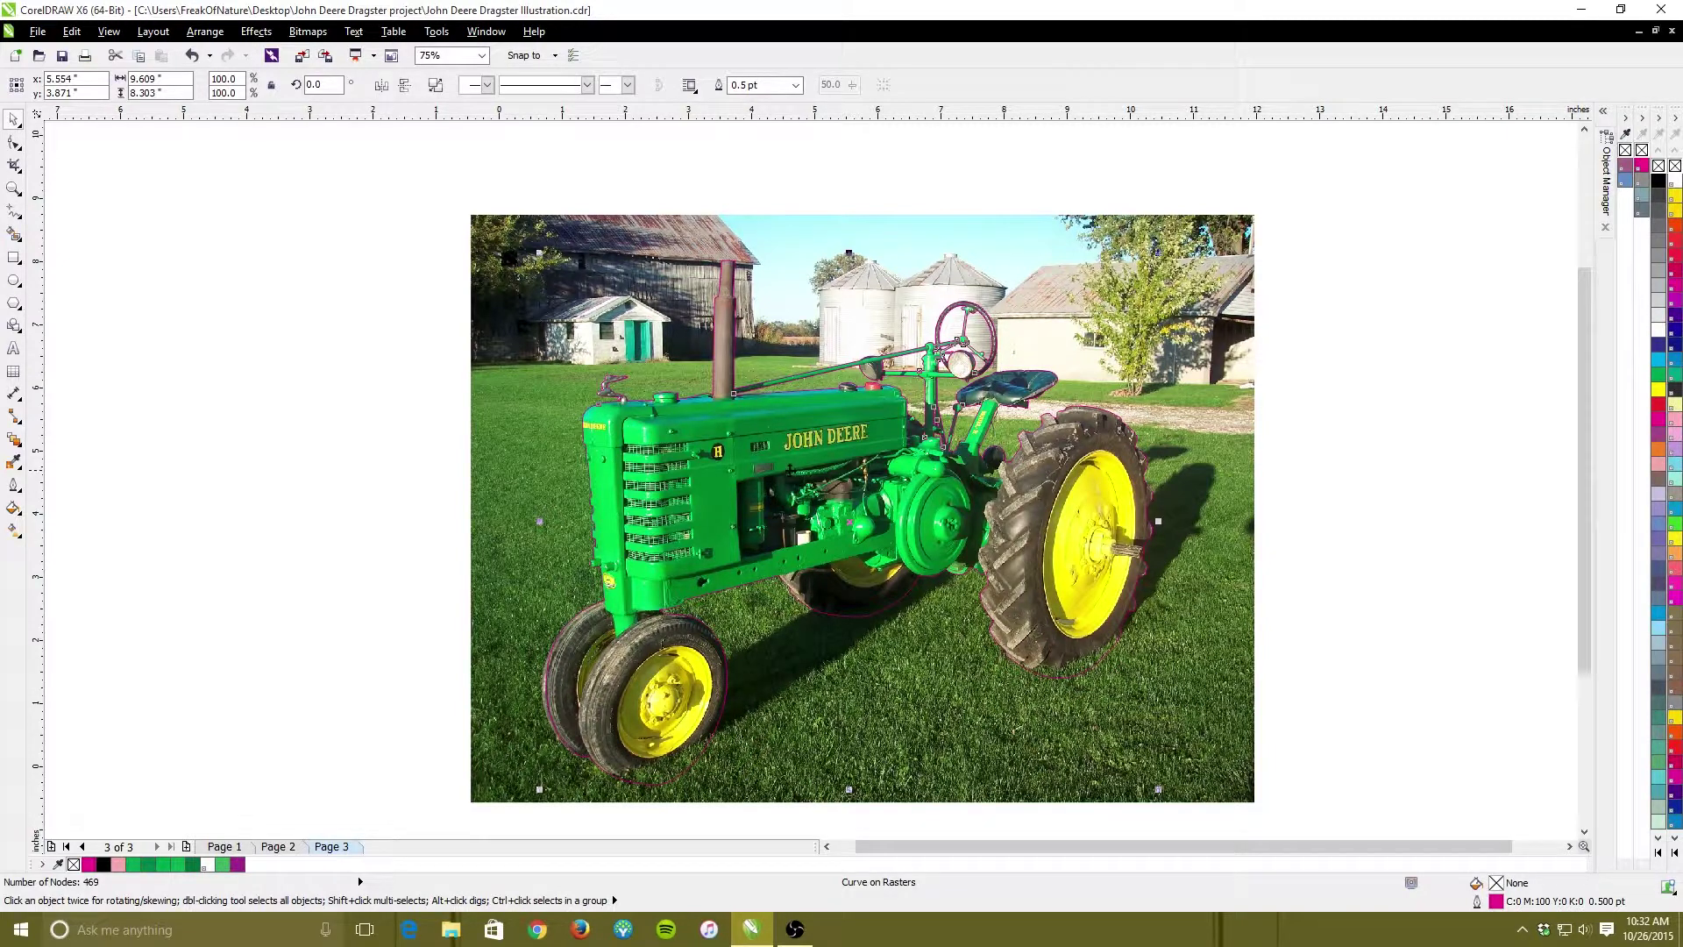
{"action": "left_click", "coordinate": [535, 234]}
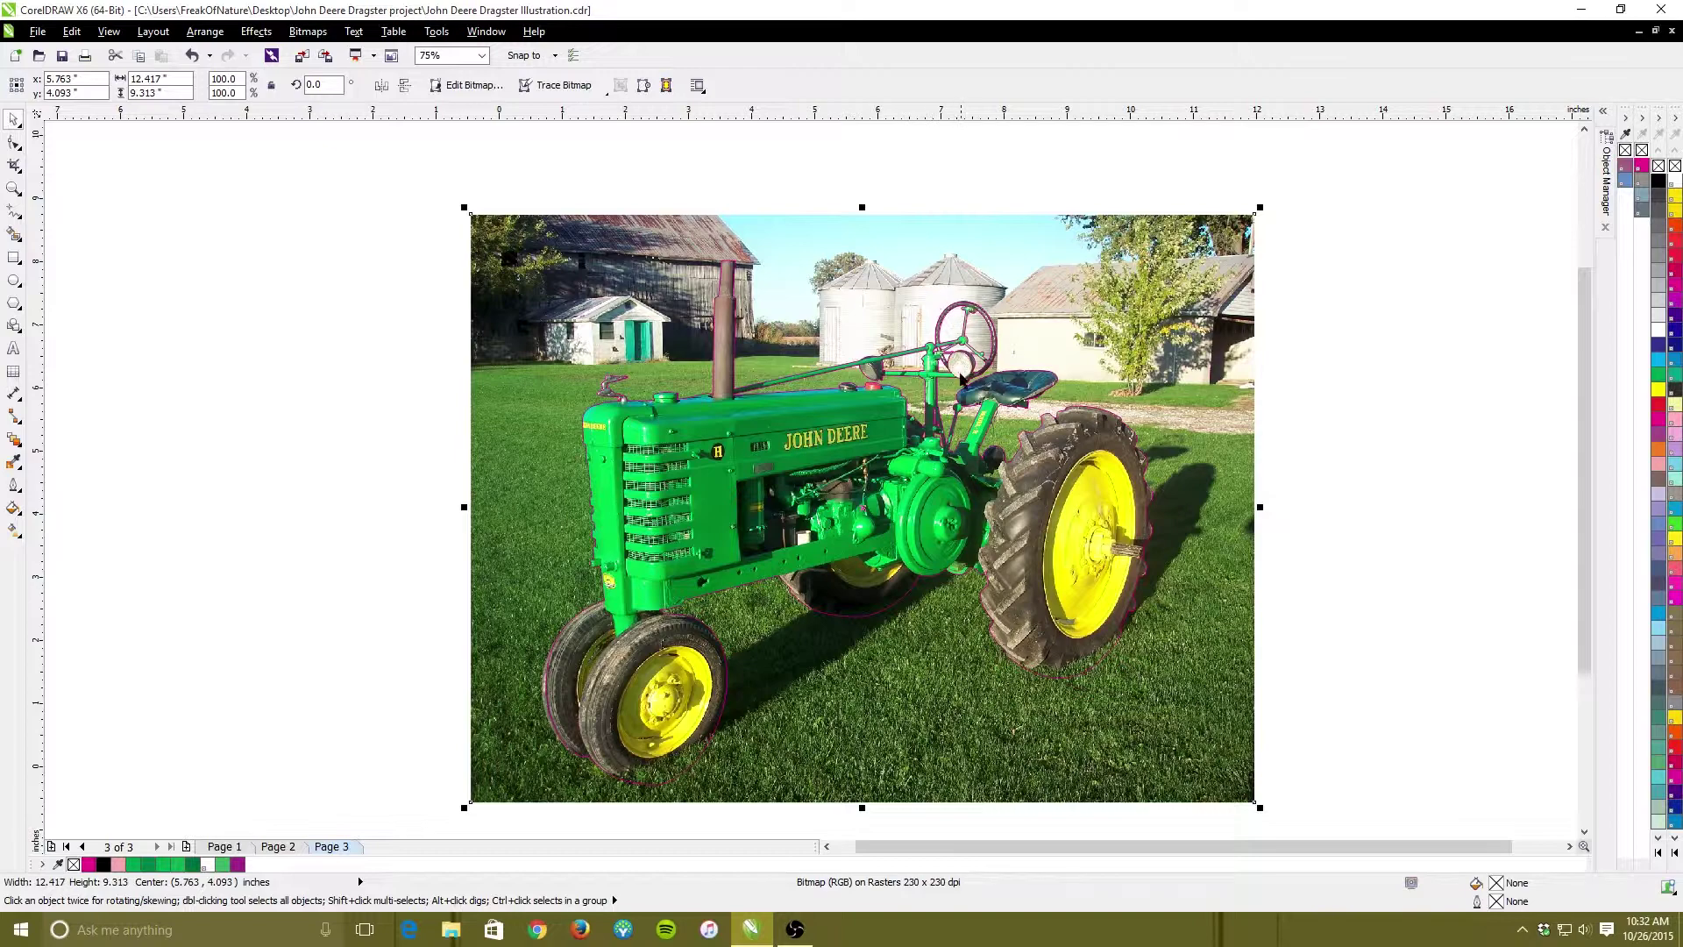
{"action": "scroll", "coordinate": [954, 388], "scroll_direction": "up", "scroll_amount": 2}
{"action": "scroll", "coordinate": [953, 389], "scroll_direction": "up", "scroll_amount": 3}
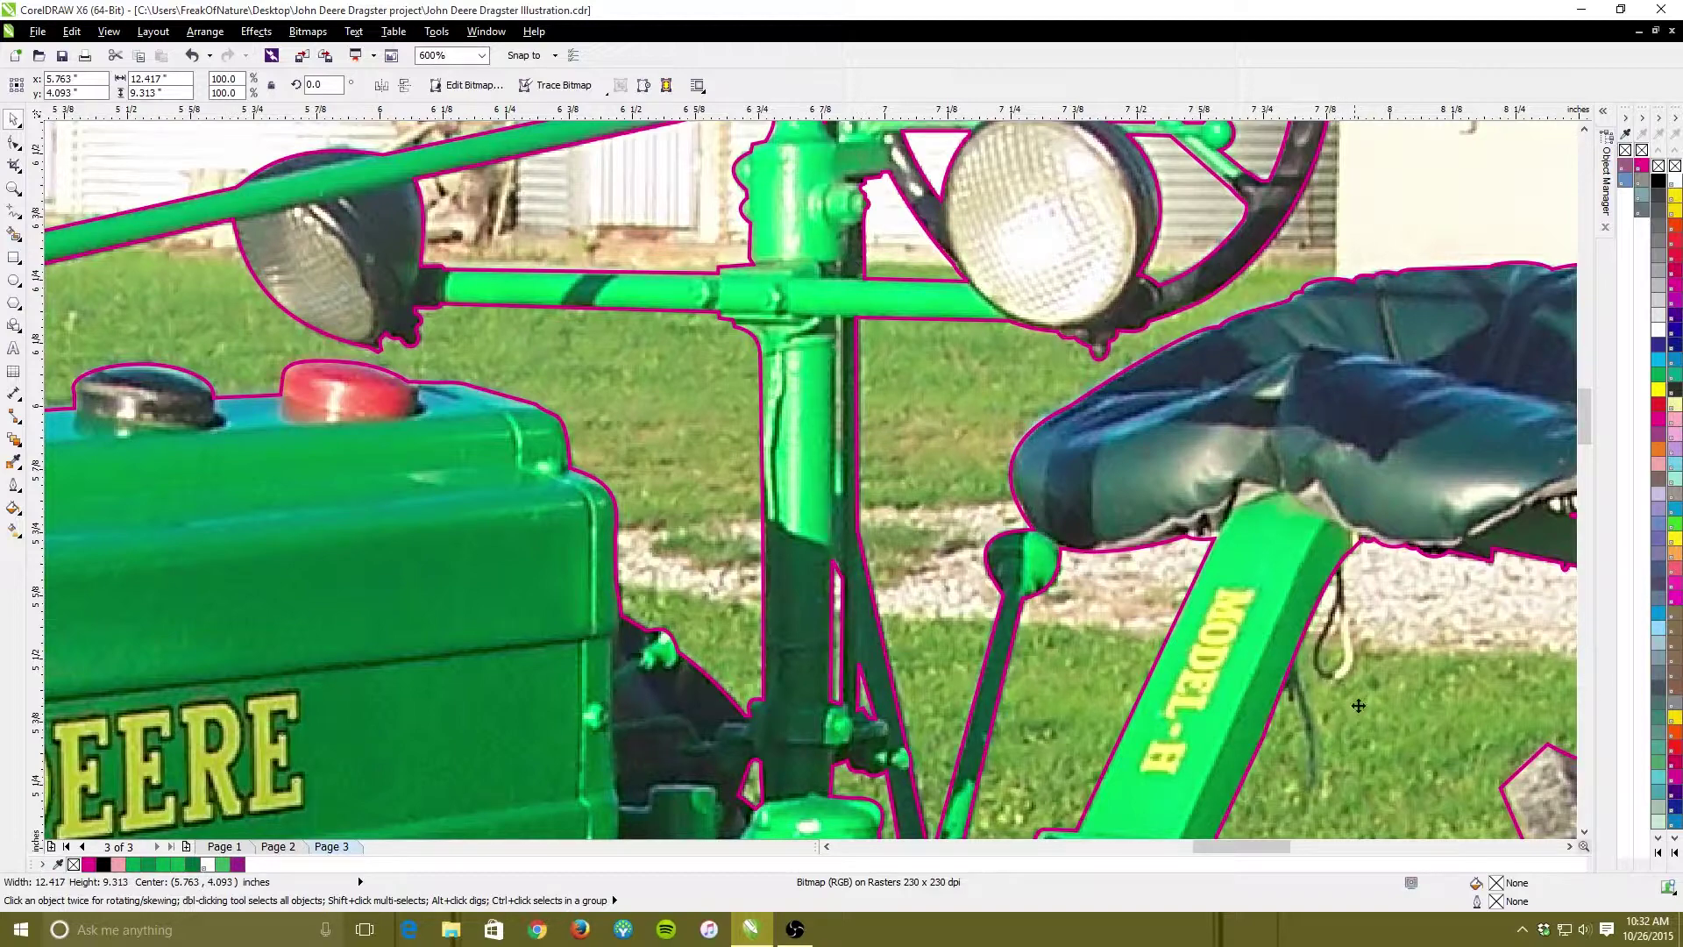
{"action": "scroll", "coordinate": [1327, 664], "scroll_direction": "down", "scroll_amount": 2}
{"action": "scroll", "coordinate": [1326, 664], "scroll_direction": "down", "scroll_amount": 1}
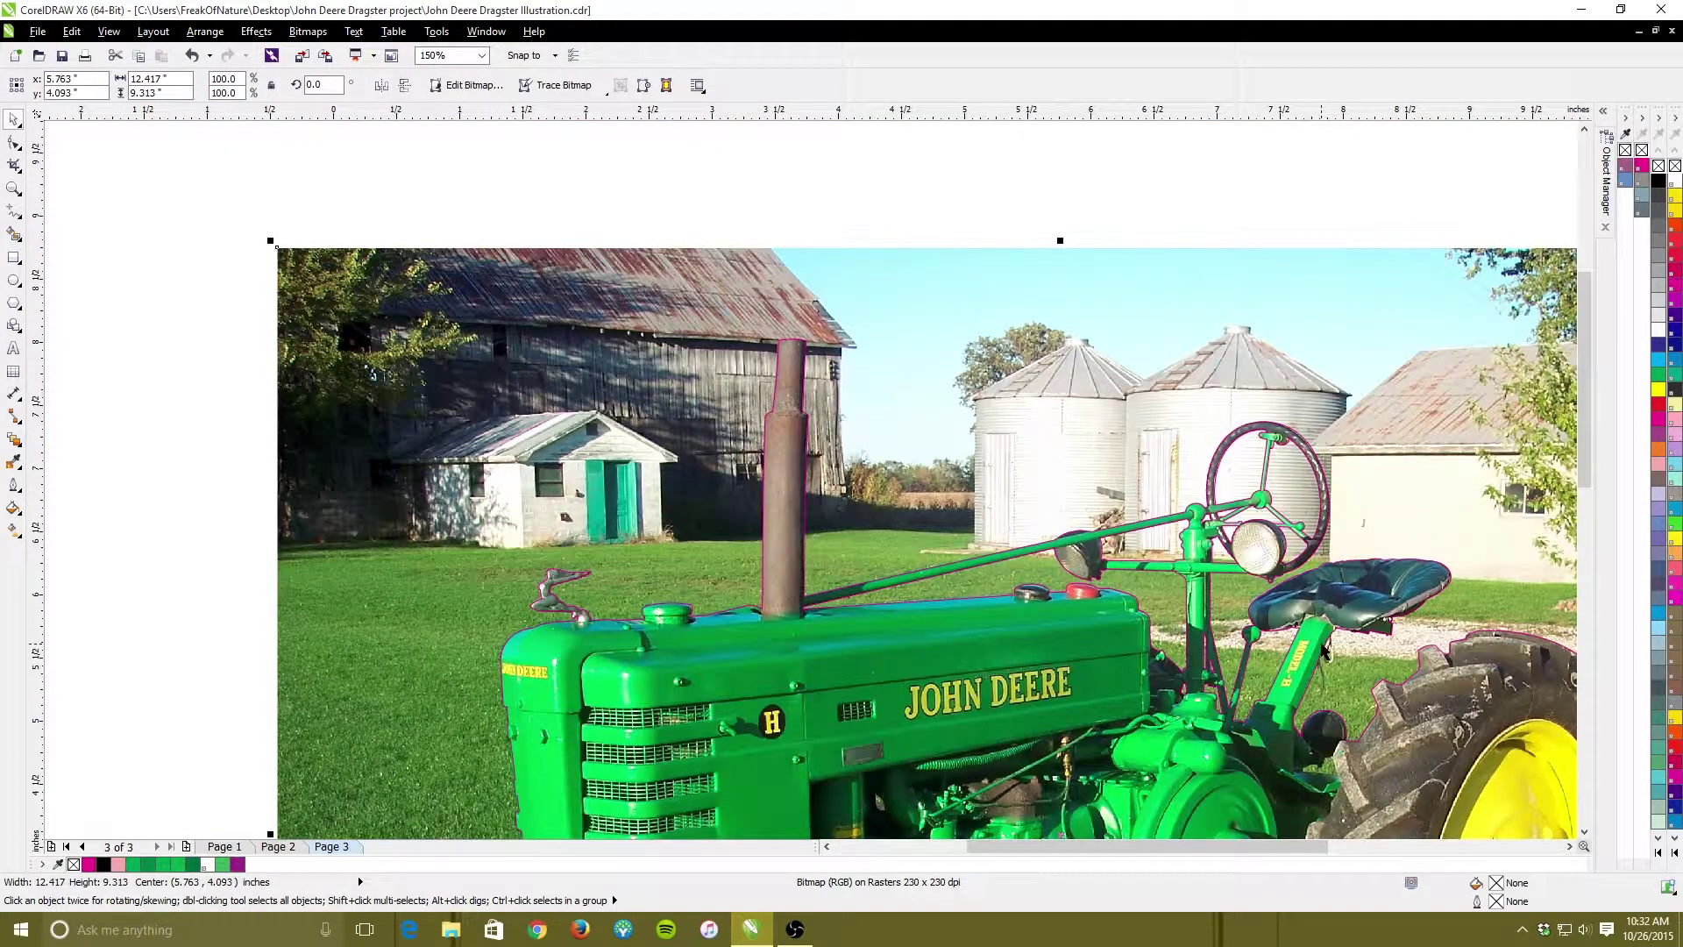
{"action": "scroll", "coordinate": [1325, 649], "scroll_direction": "down", "scroll_amount": 1}
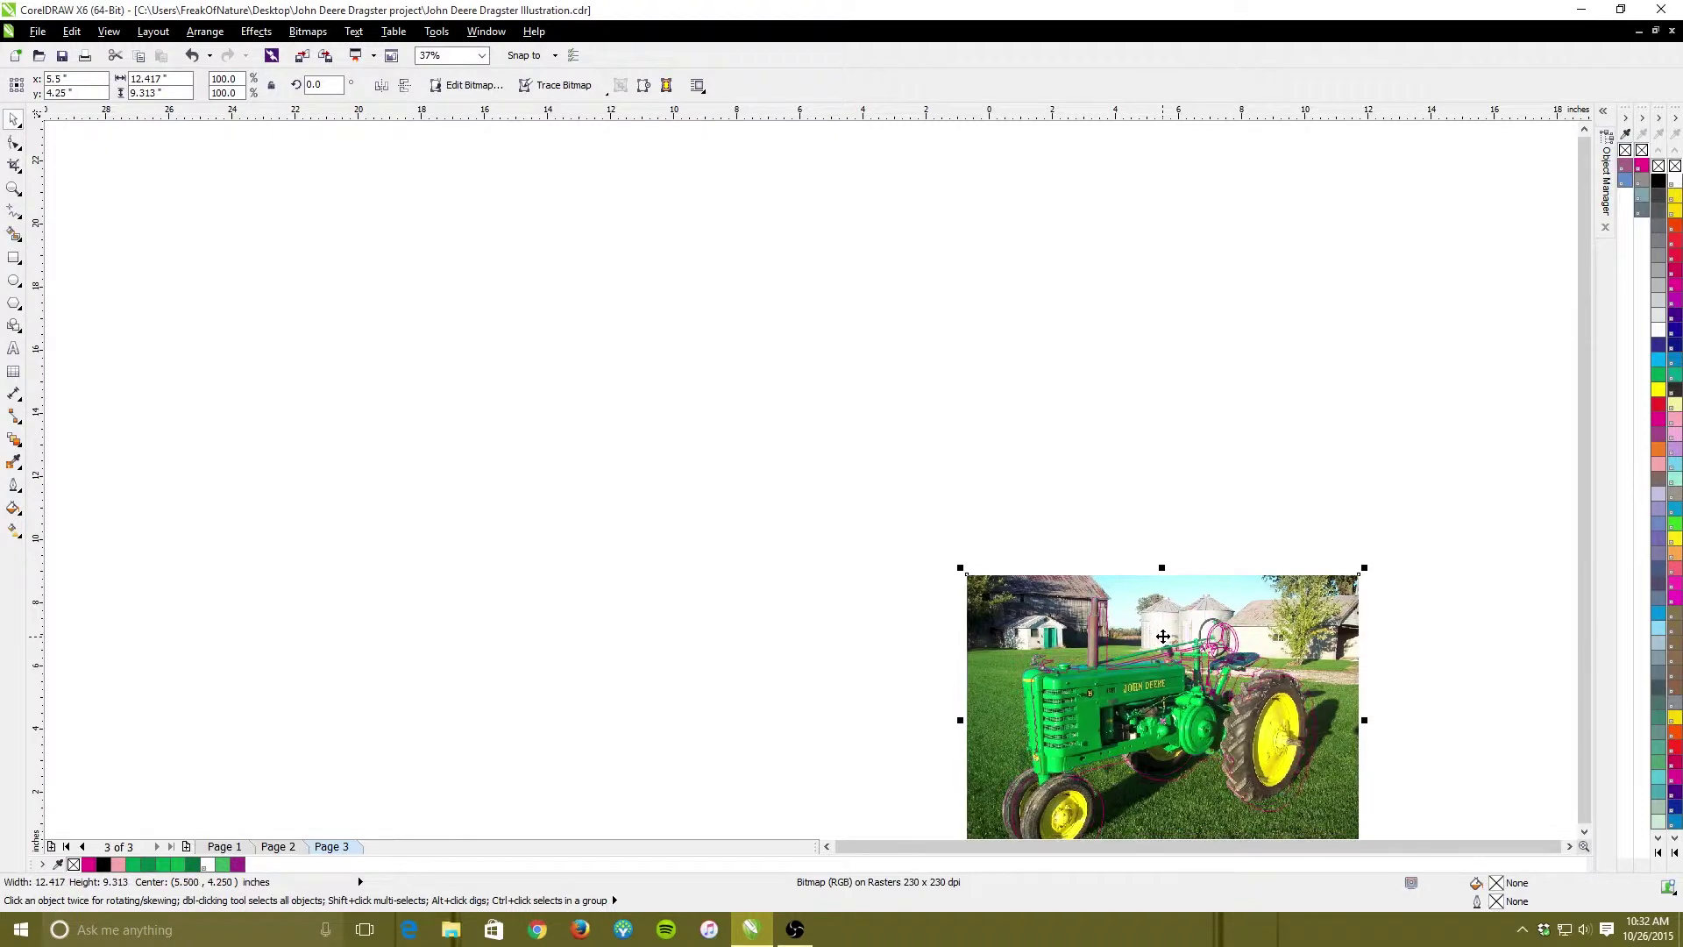
{"action": "scroll", "coordinate": [1280, 707], "scroll_direction": "down", "scroll_amount": 2}
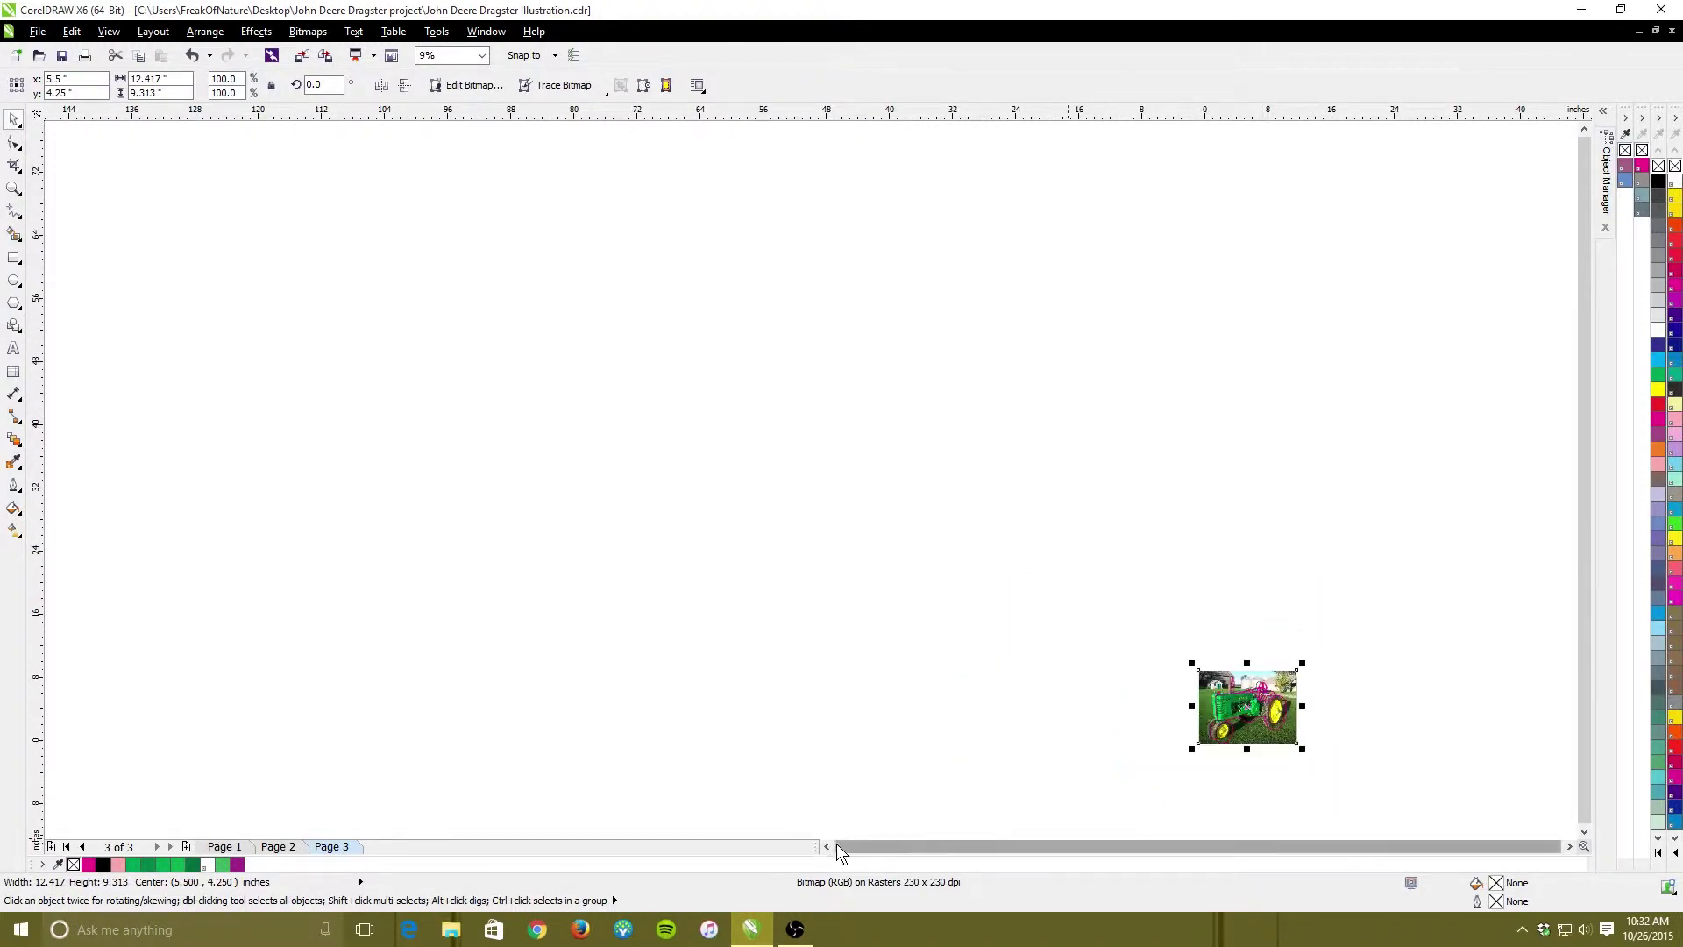
{"action": "left_click_drag", "start_coordinate": [836, 843], "coordinate": [829, 843]}
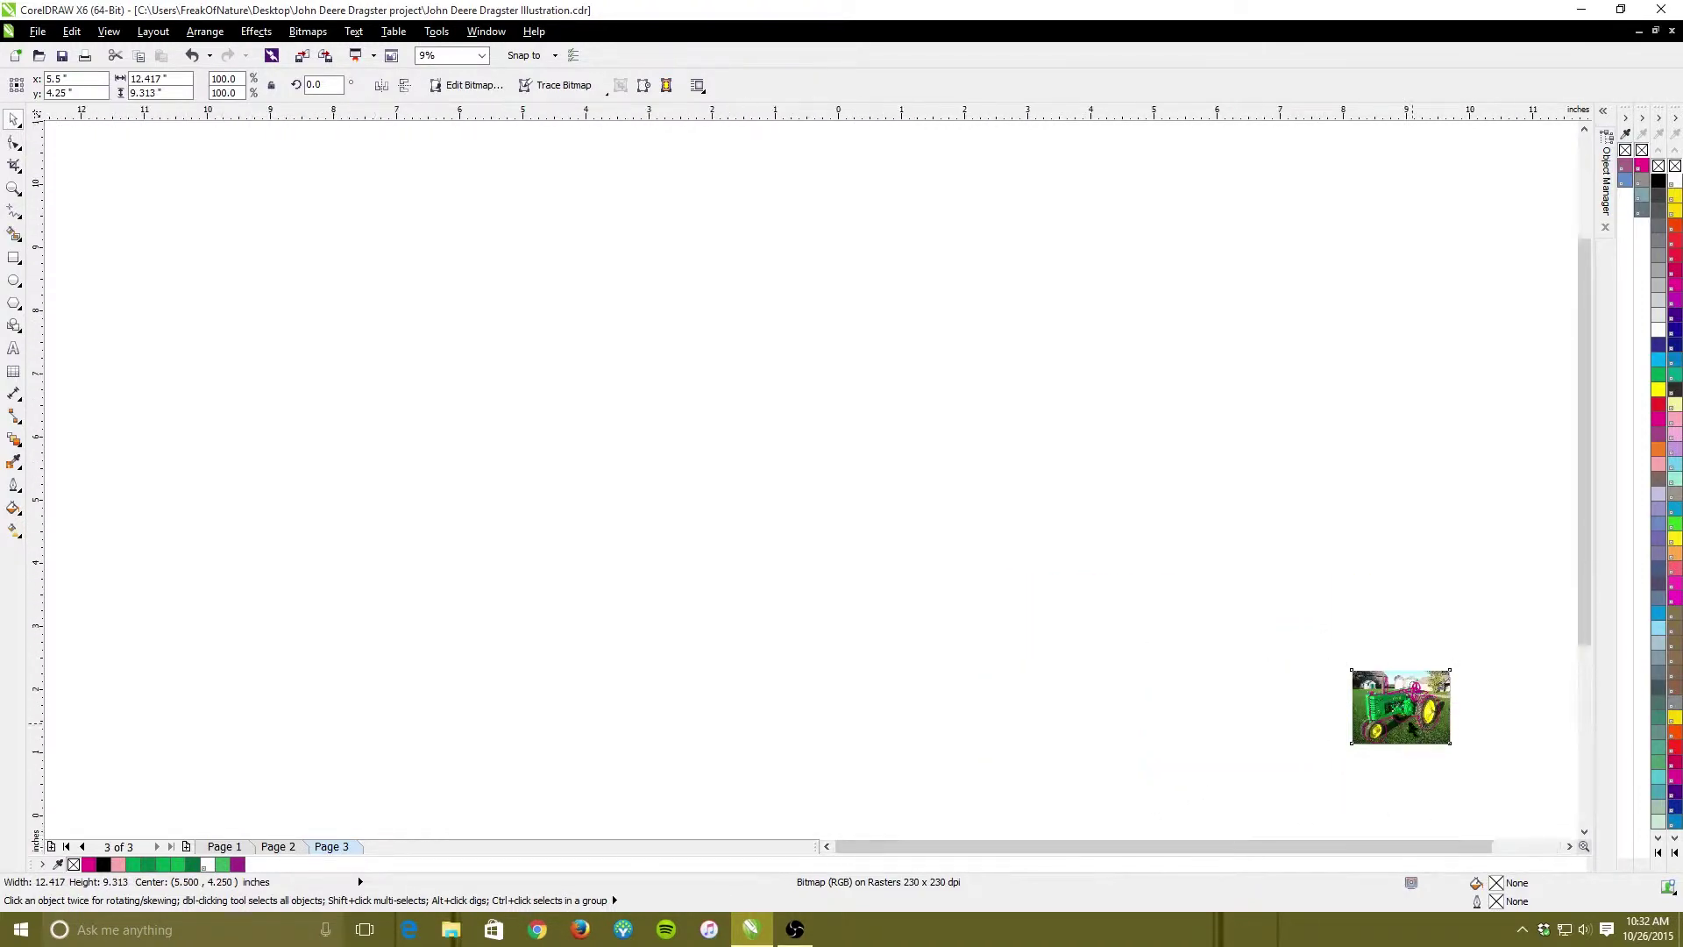
{"action": "scroll", "coordinate": [1432, 731], "scroll_direction": "up", "scroll_amount": 3}
{"action": "scroll", "coordinate": [1145, 439], "scroll_direction": "up", "scroll_amount": 1}
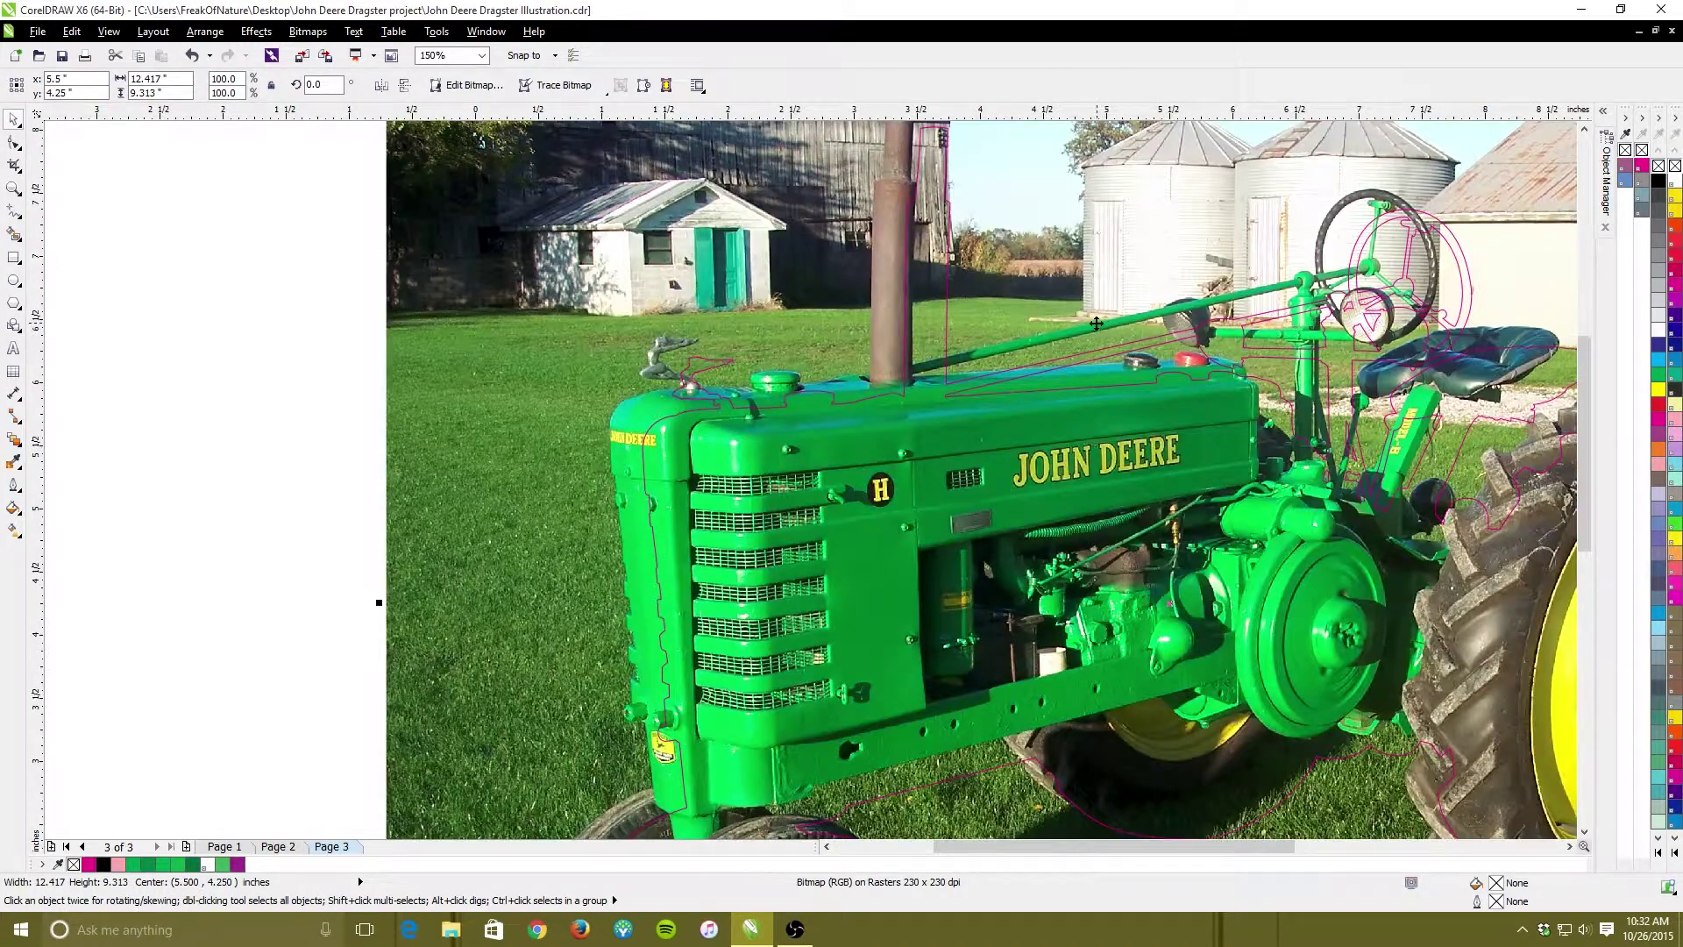
{"action": "left_click_drag", "start_coordinate": [1095, 324], "coordinate": [1129, 342]}
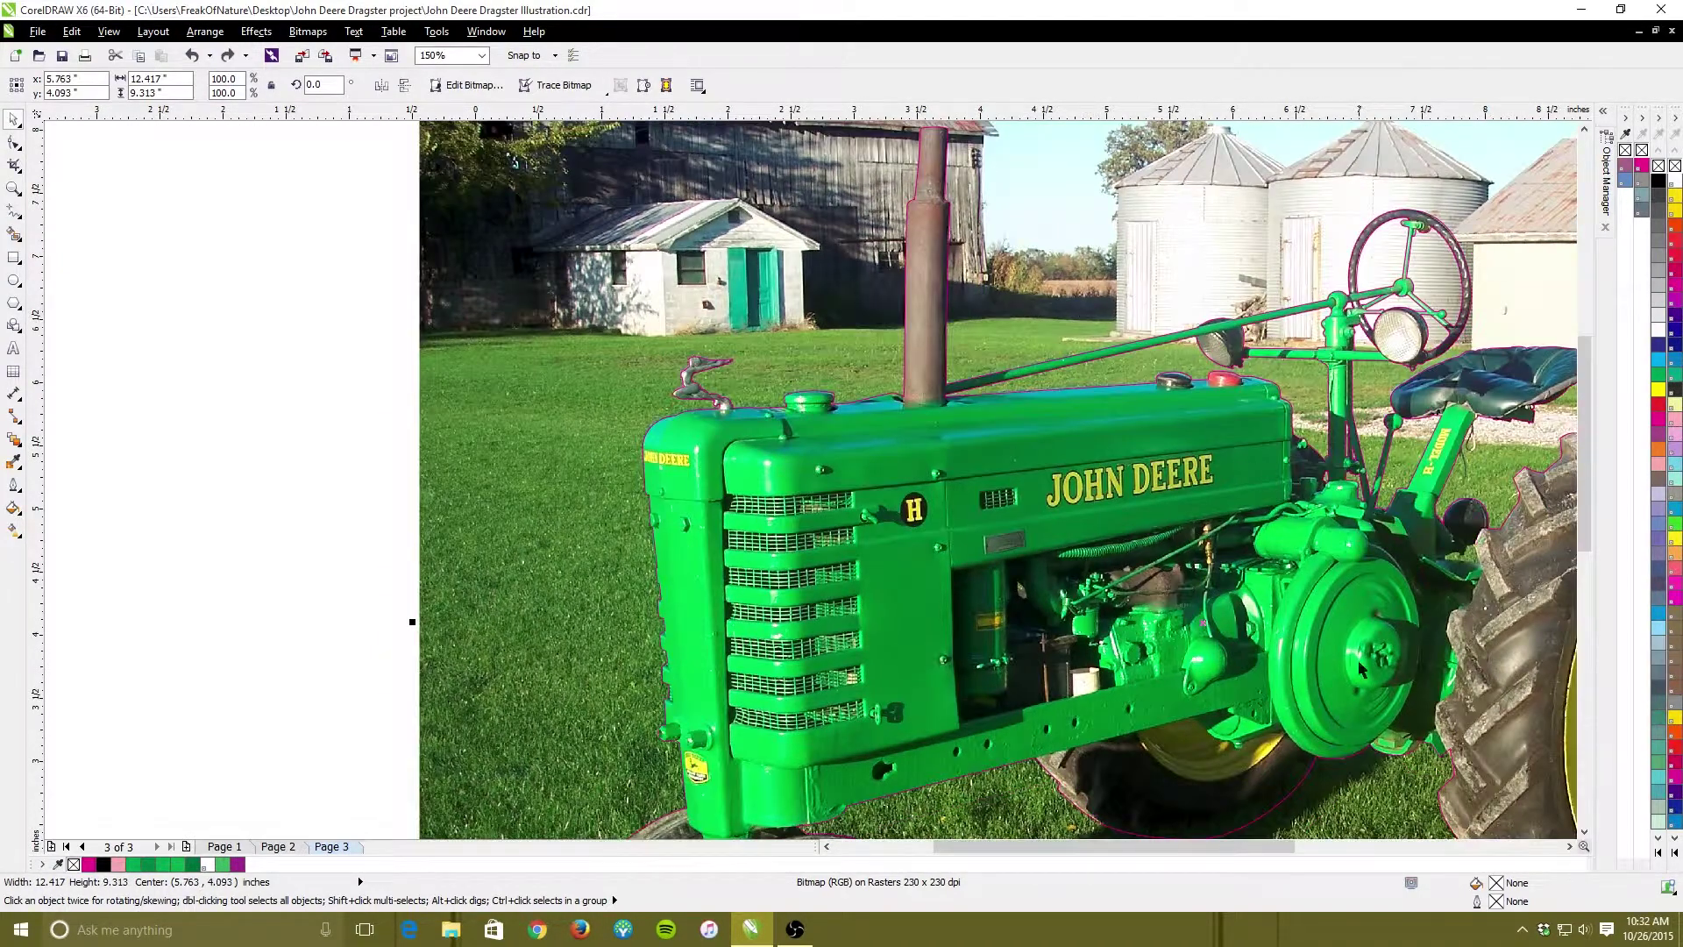
{"action": "left_click", "coordinate": [1568, 846]}
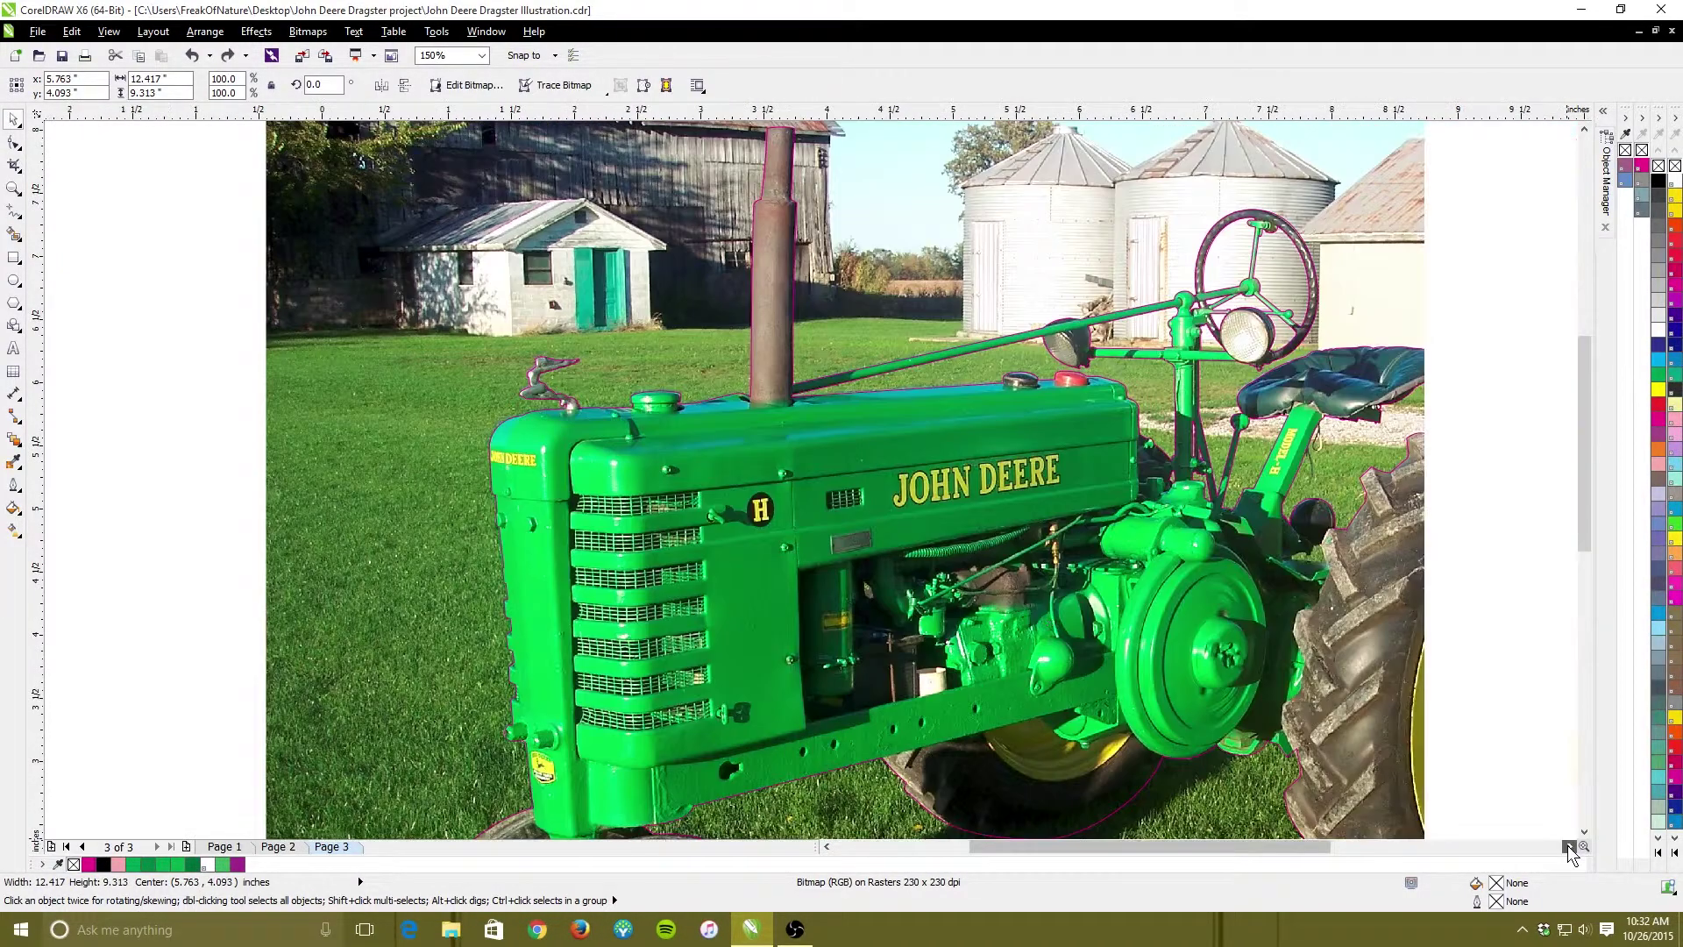
{"action": "left_click", "coordinate": [1569, 846]}
{"action": "left_click", "coordinate": [1569, 846]}
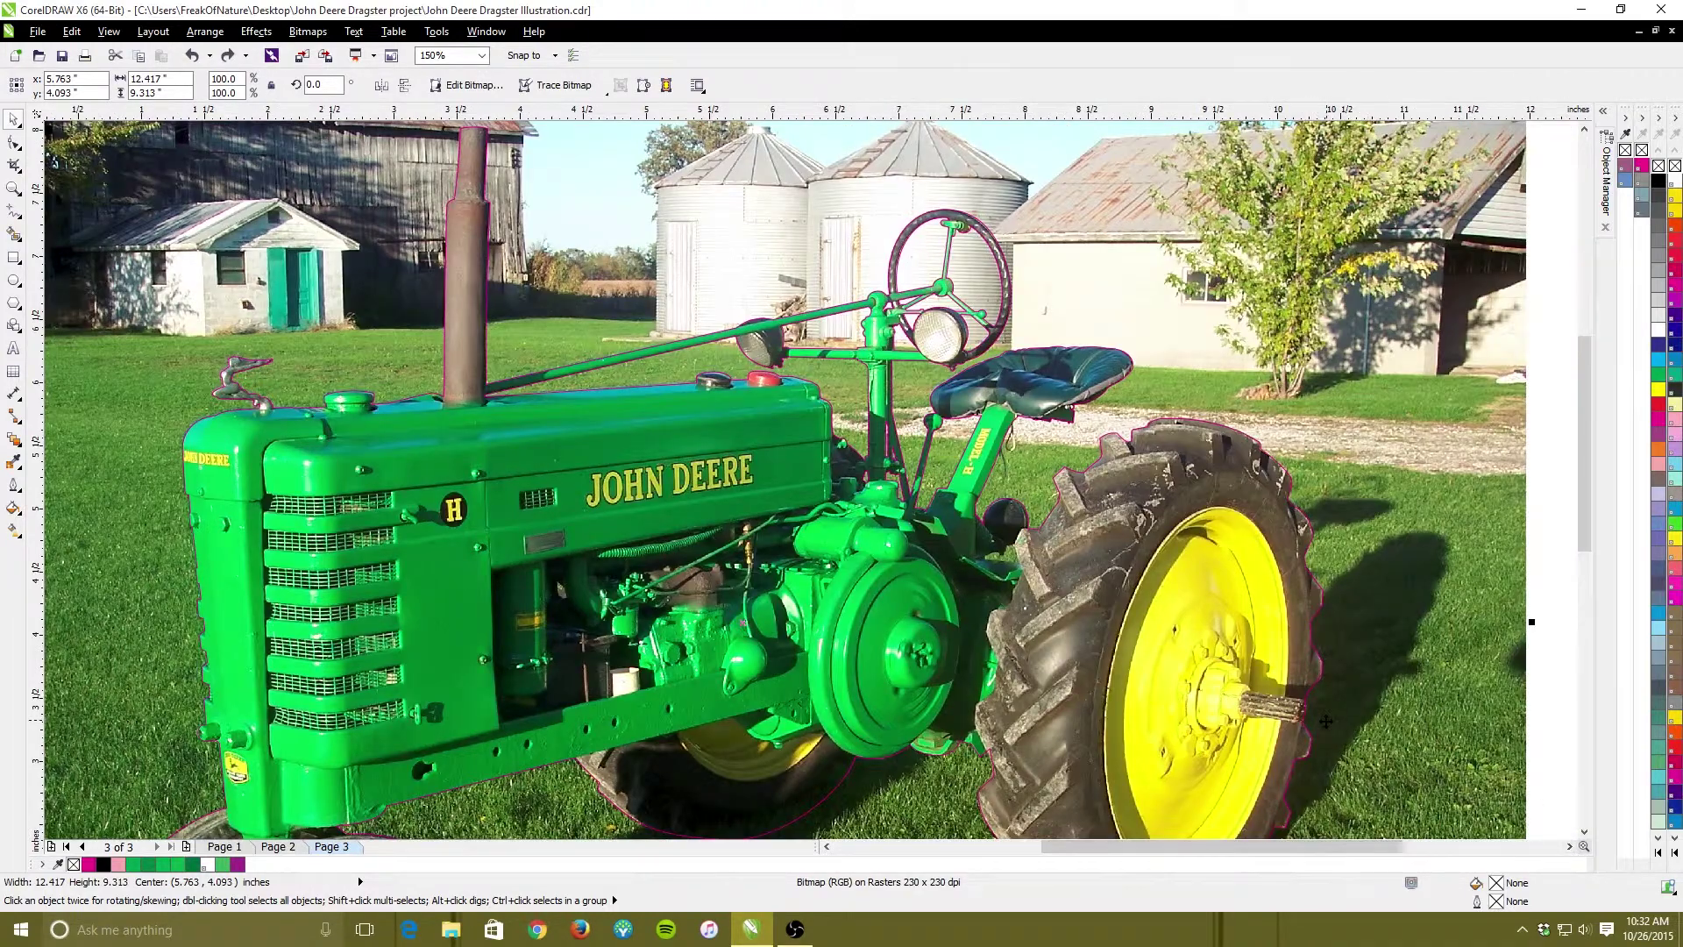
{"action": "scroll", "coordinate": [1319, 771], "scroll_direction": "down", "scroll_amount": 1}
{"action": "scroll", "coordinate": [1314, 788], "scroll_direction": "down", "scroll_amount": 1}
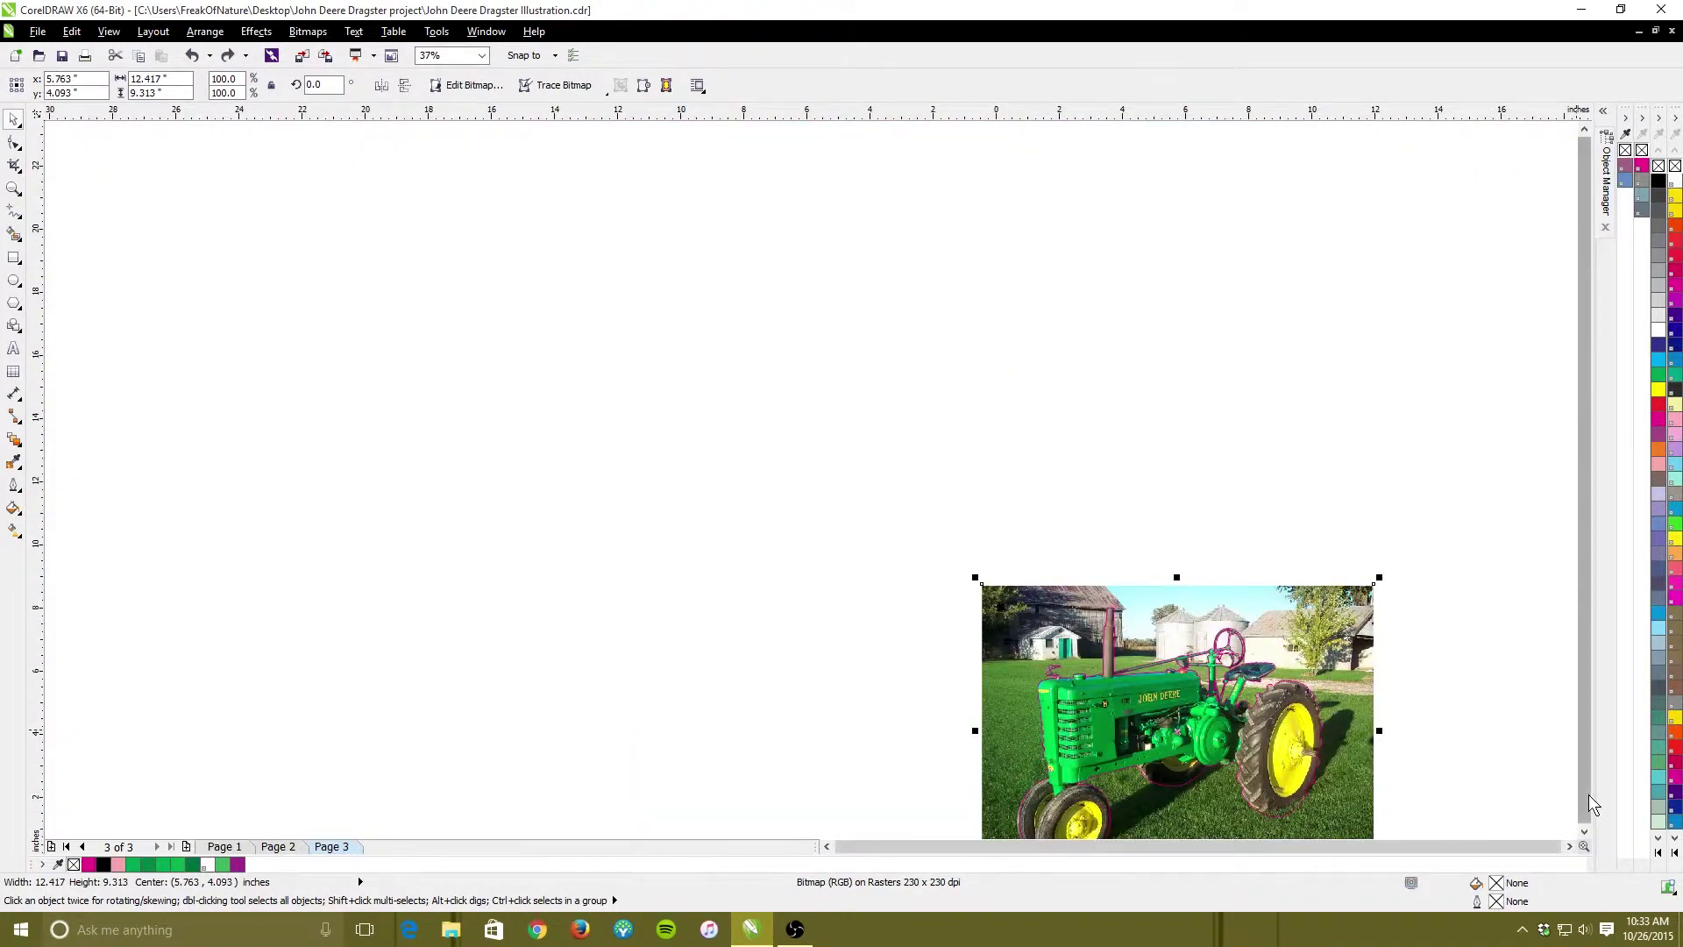
{"action": "left_click", "coordinate": [1583, 831]}
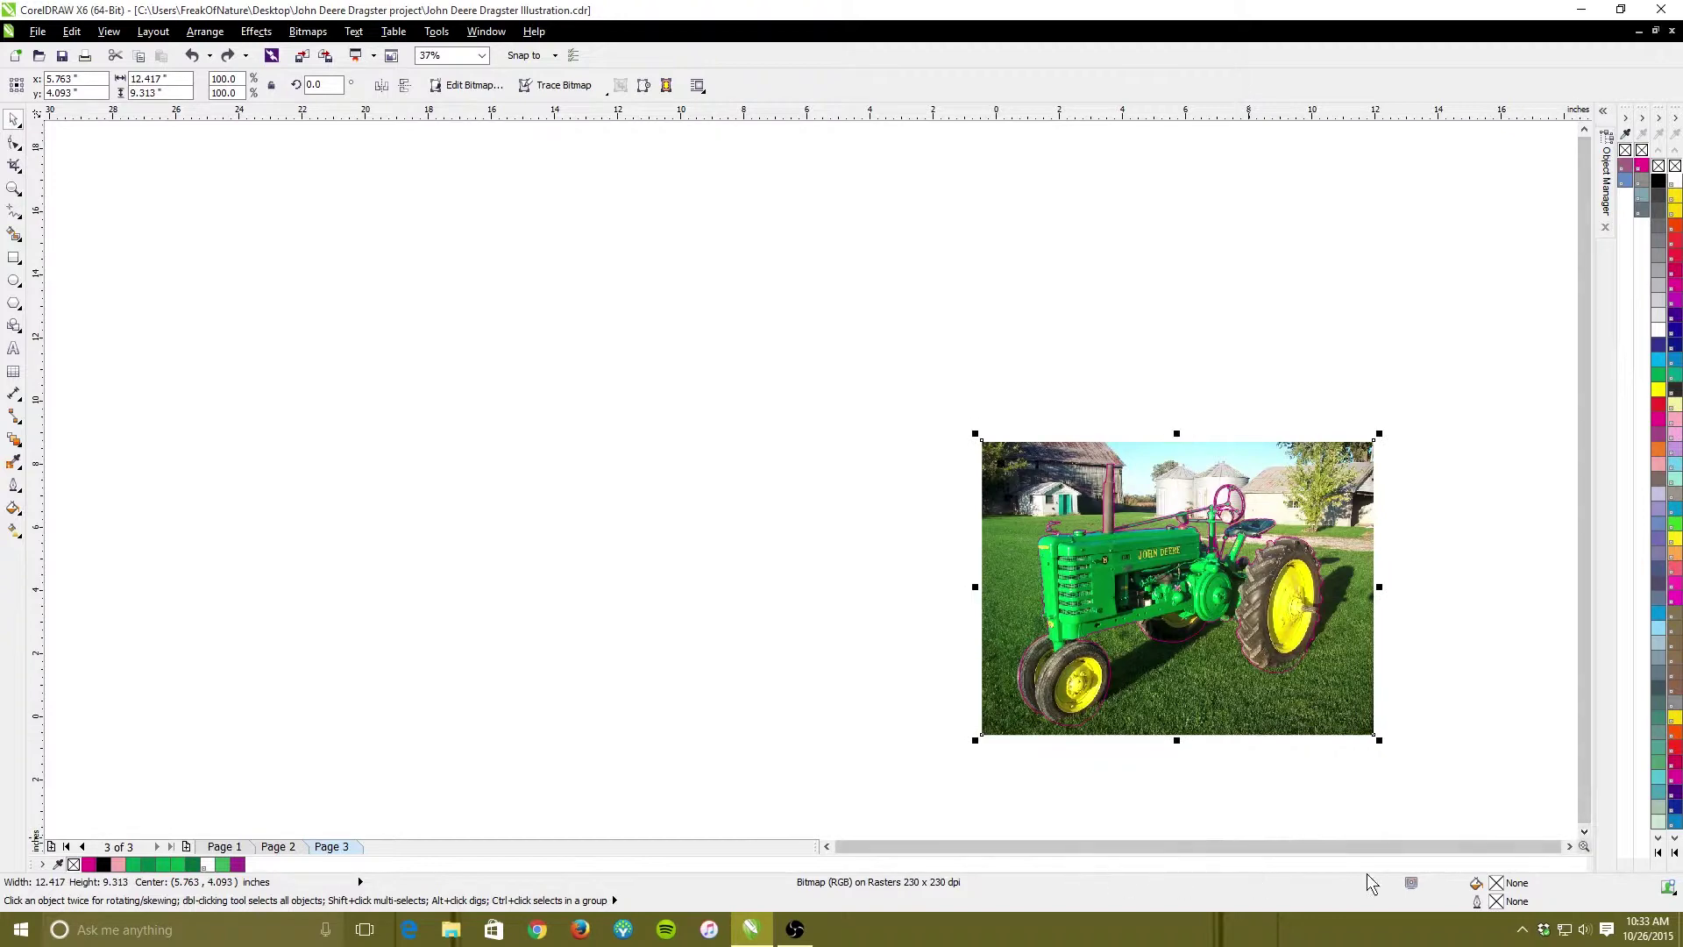
{"action": "left_click", "coordinate": [1569, 846]}
{"action": "left_click", "coordinate": [1569, 846]}
{"action": "left_click", "coordinate": [1568, 846]}
{"action": "left_click", "coordinate": [1569, 846]}
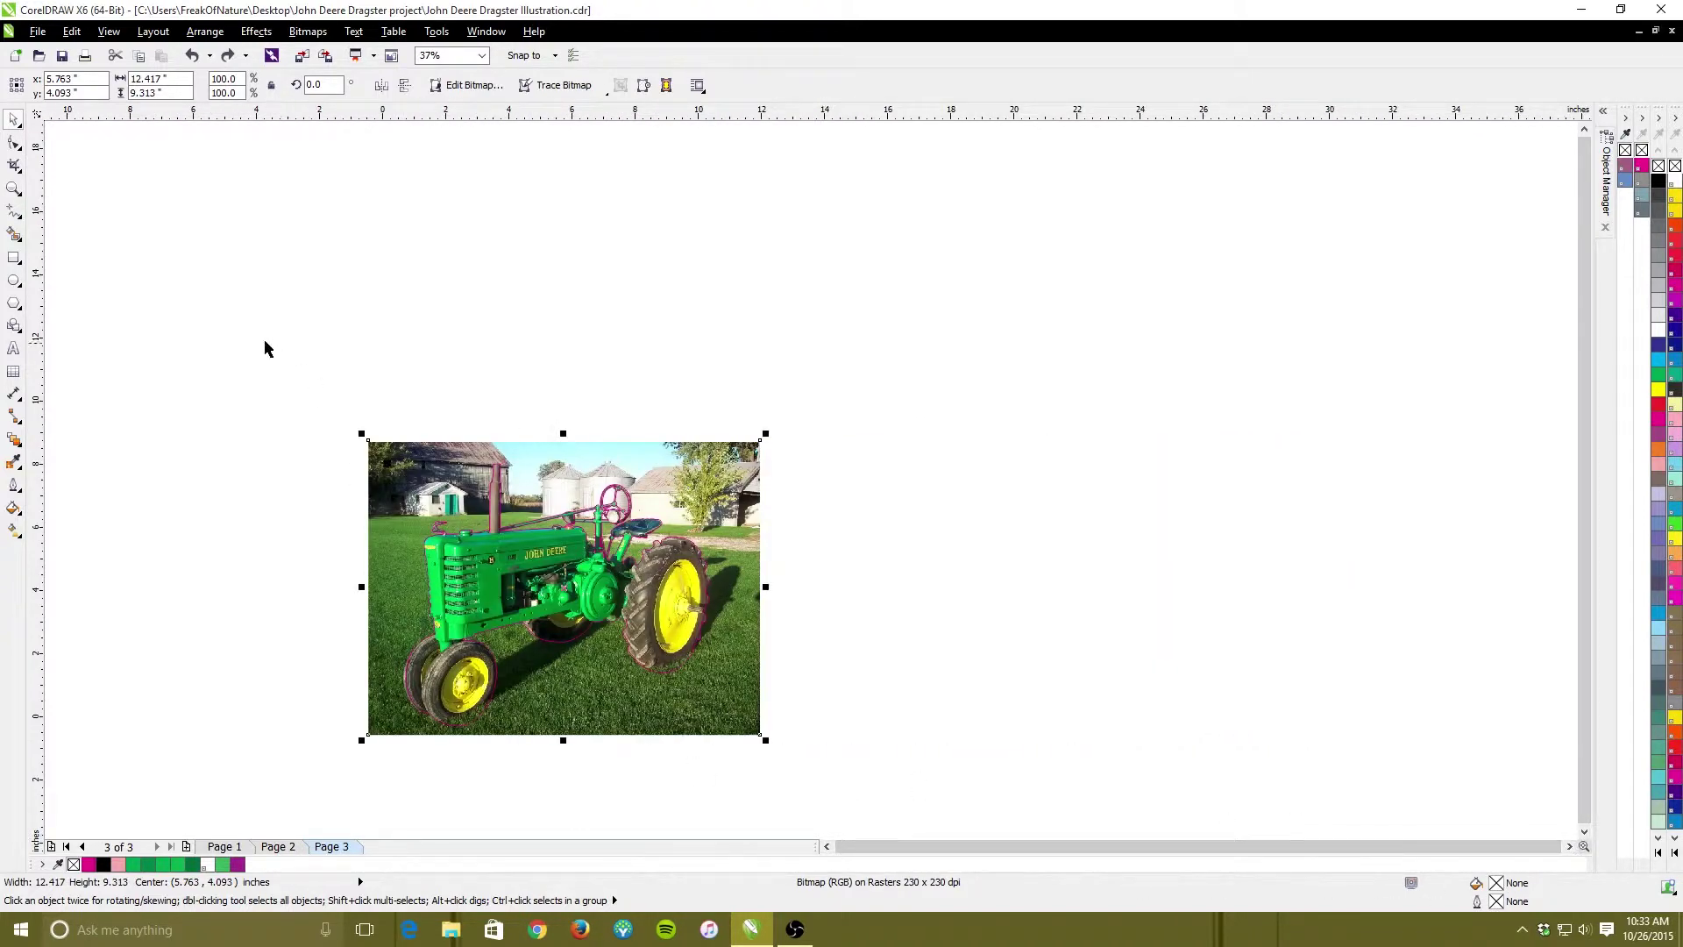
{"action": "left_click_drag", "start_coordinate": [198, 290], "coordinate": [1054, 751]}
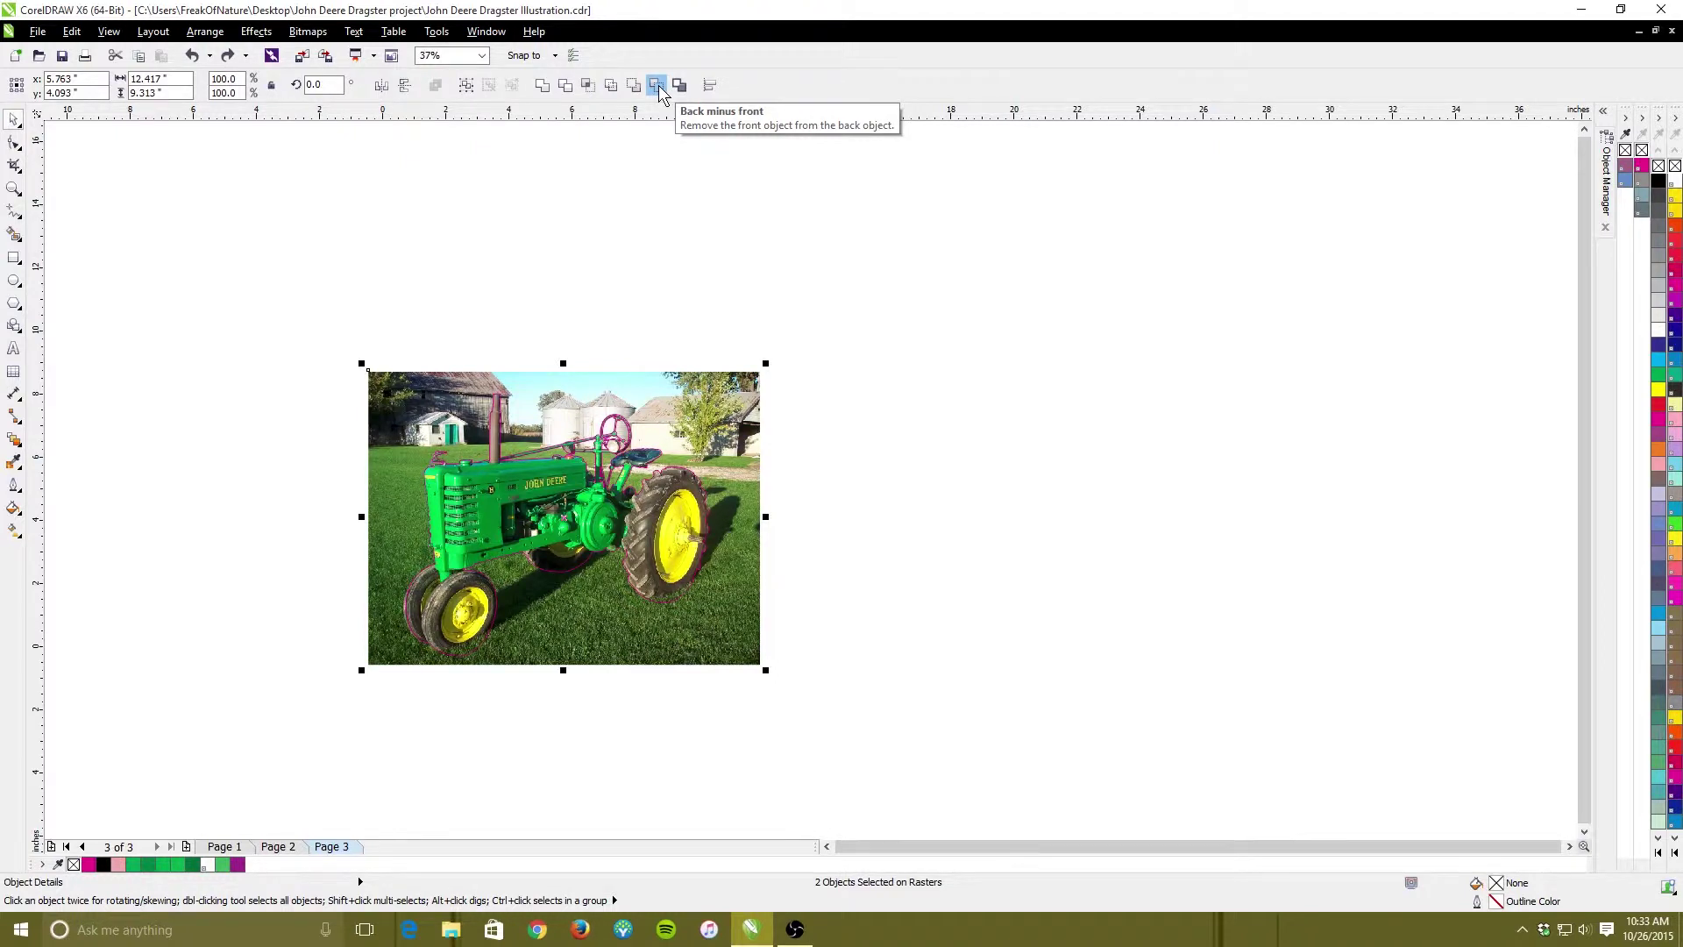
Intersect the photo with the traced outline to make a 9.609 x 8.303 in tractor cut-out
{"action": "left_click", "coordinate": [587, 85]}
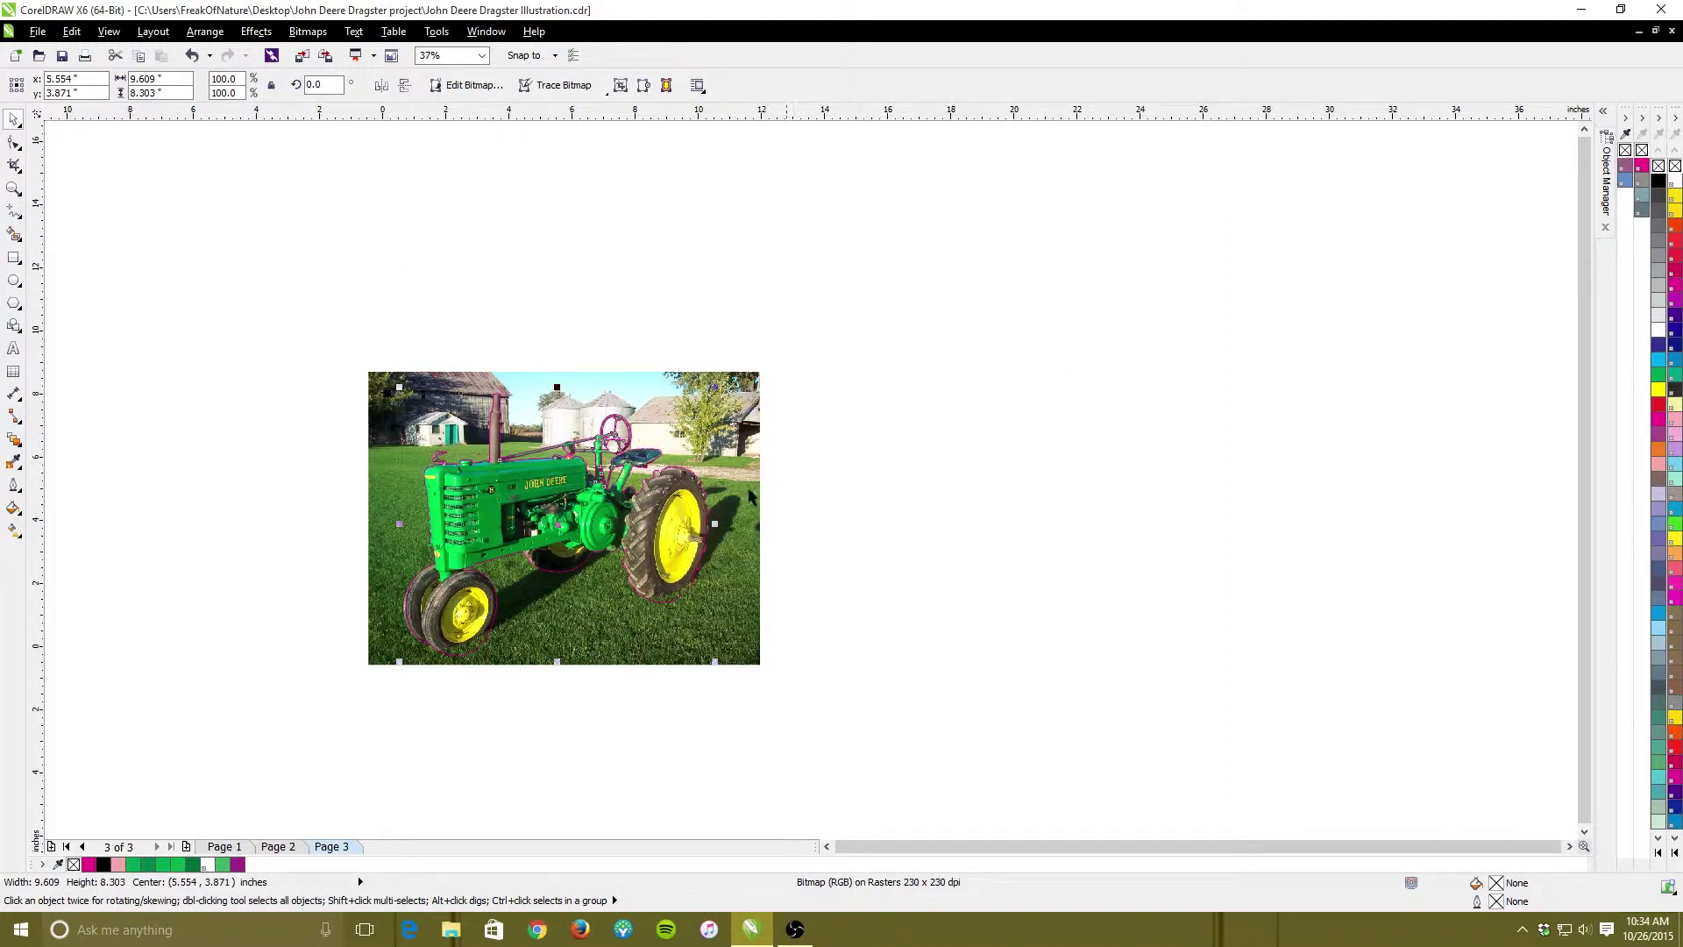
Move the outline and cut-out tractor off the photo, then undo to restack them on it
{"action": "left_click", "coordinate": [549, 519]}
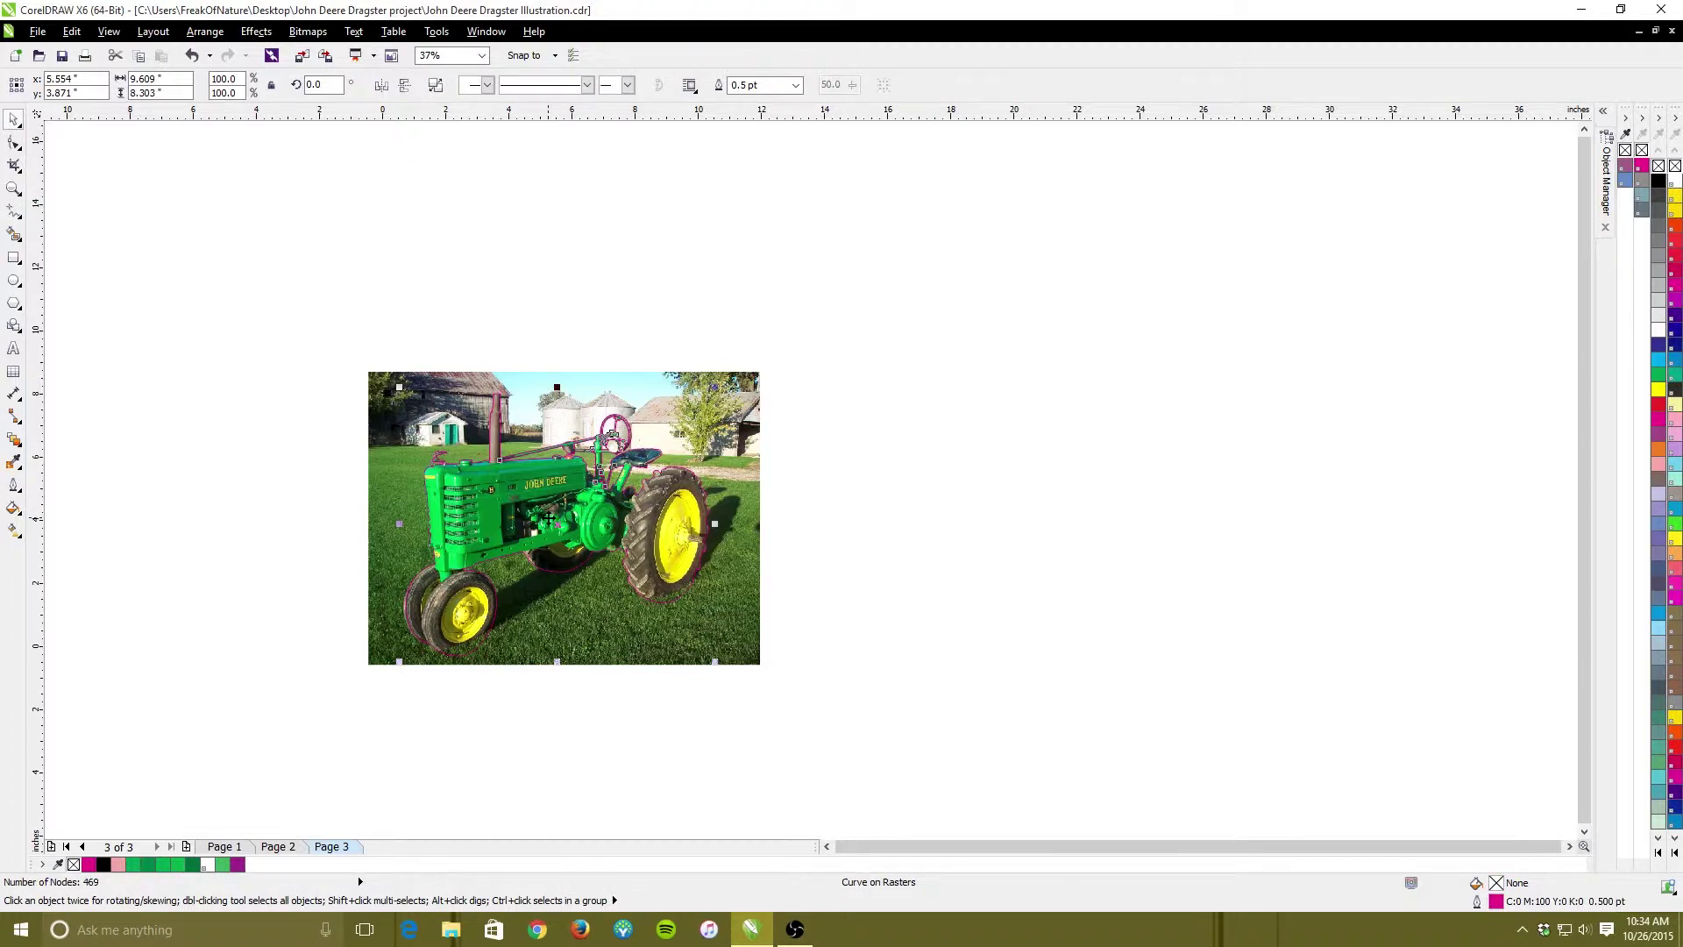
{"action": "left_click_drag", "start_coordinate": [549, 519], "coordinate": [997, 500]}
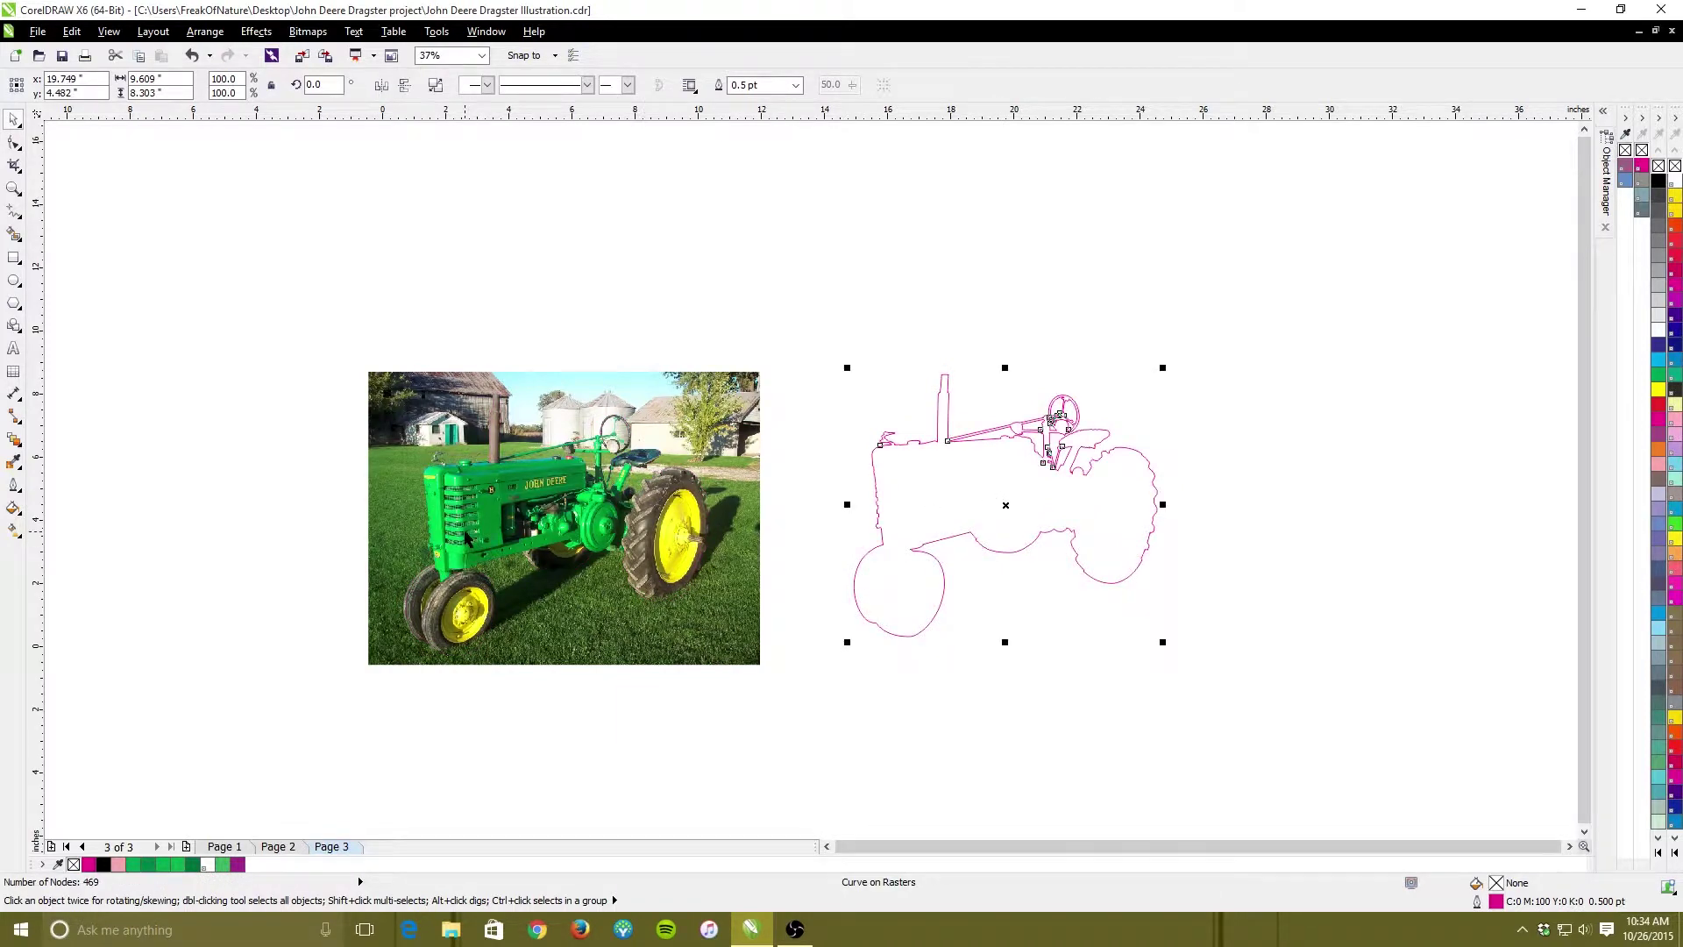
{"action": "left_click_drag", "start_coordinate": [466, 534], "coordinate": [1237, 310]}
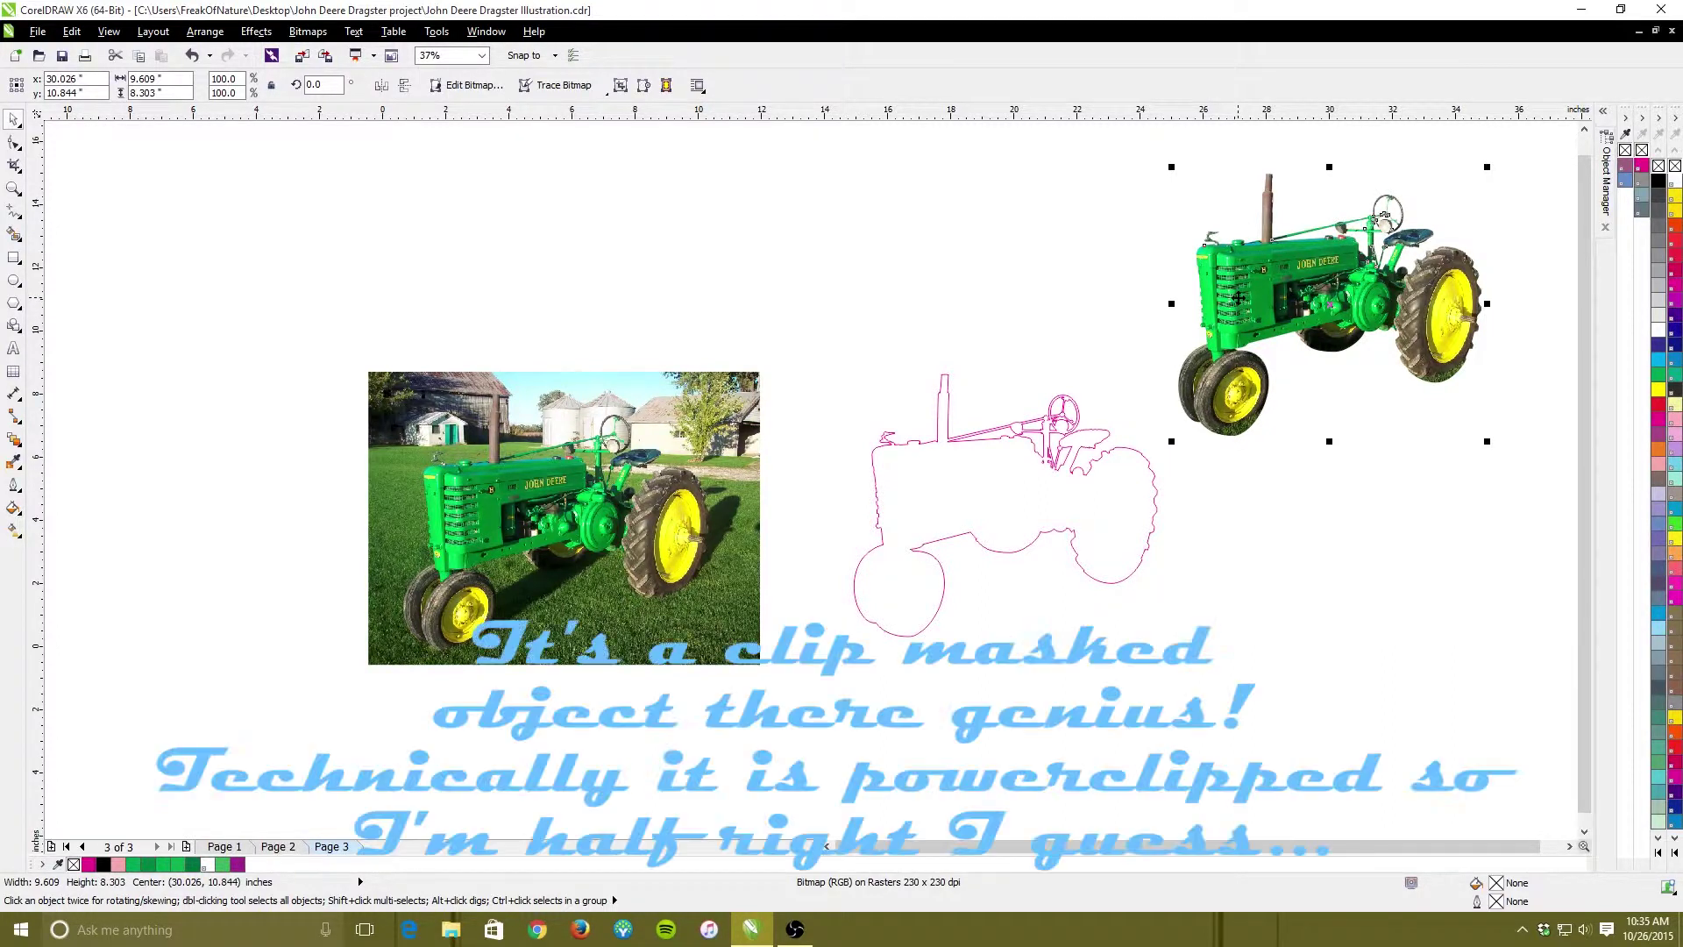
{"action": "left_click", "coordinate": [542, 582]}
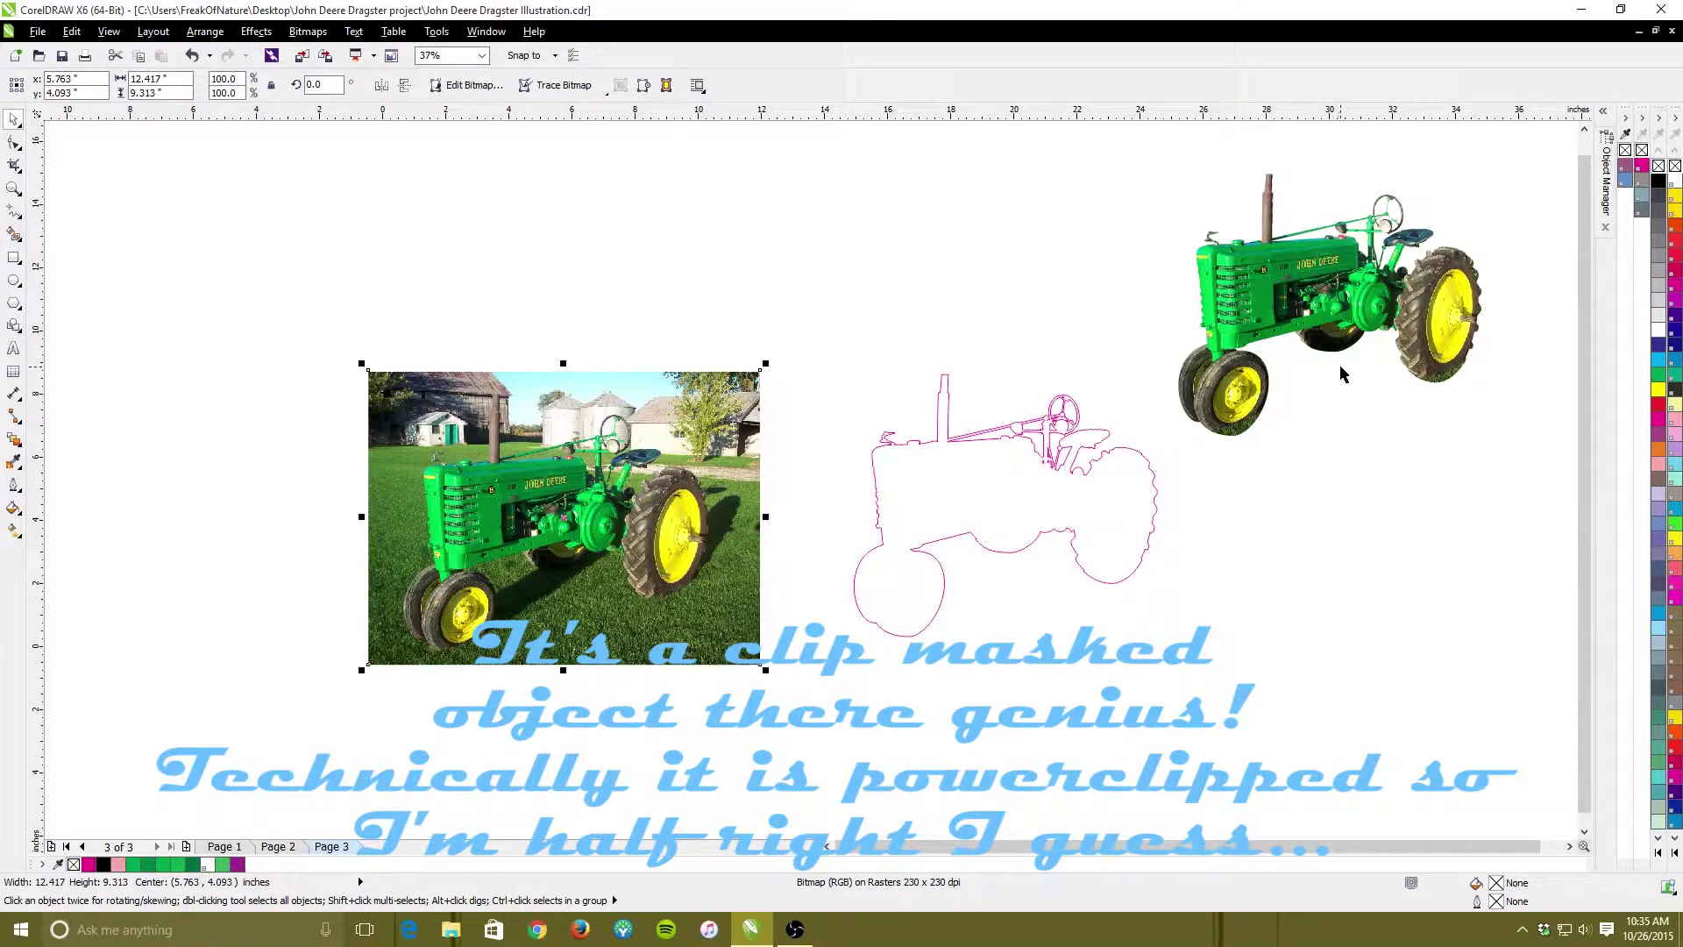
{"action": "key", "text": "ctrl+z"}
{"action": "key", "text": "ctrl+z"}
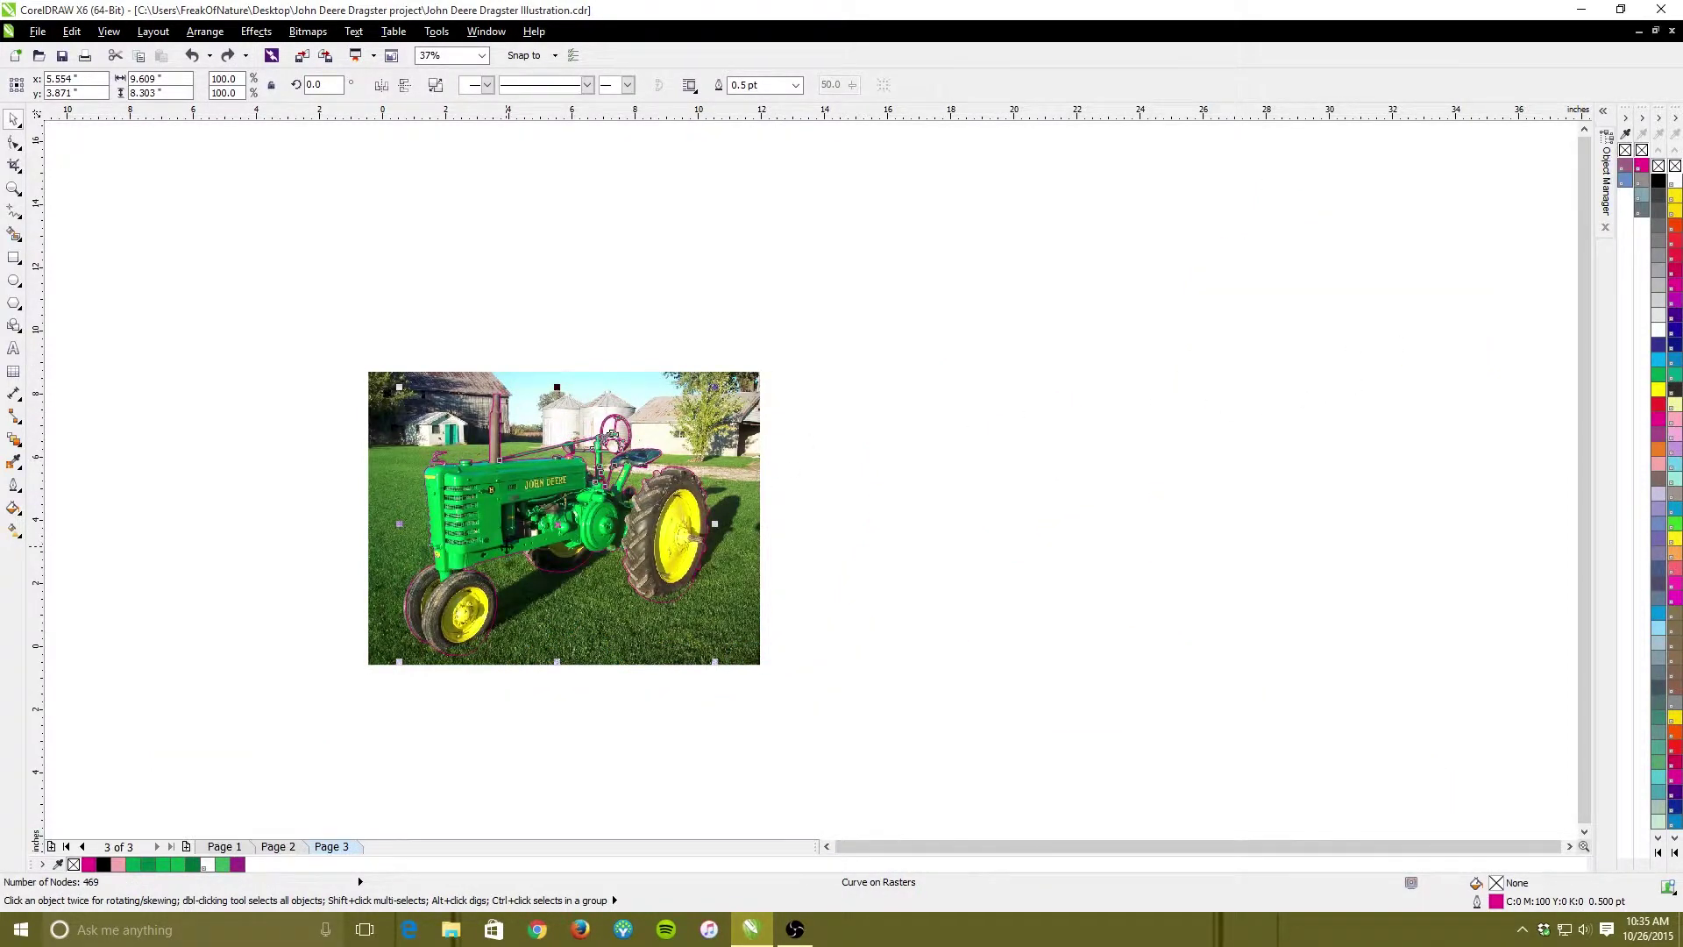
{"action": "left_click", "coordinate": [613, 433]}
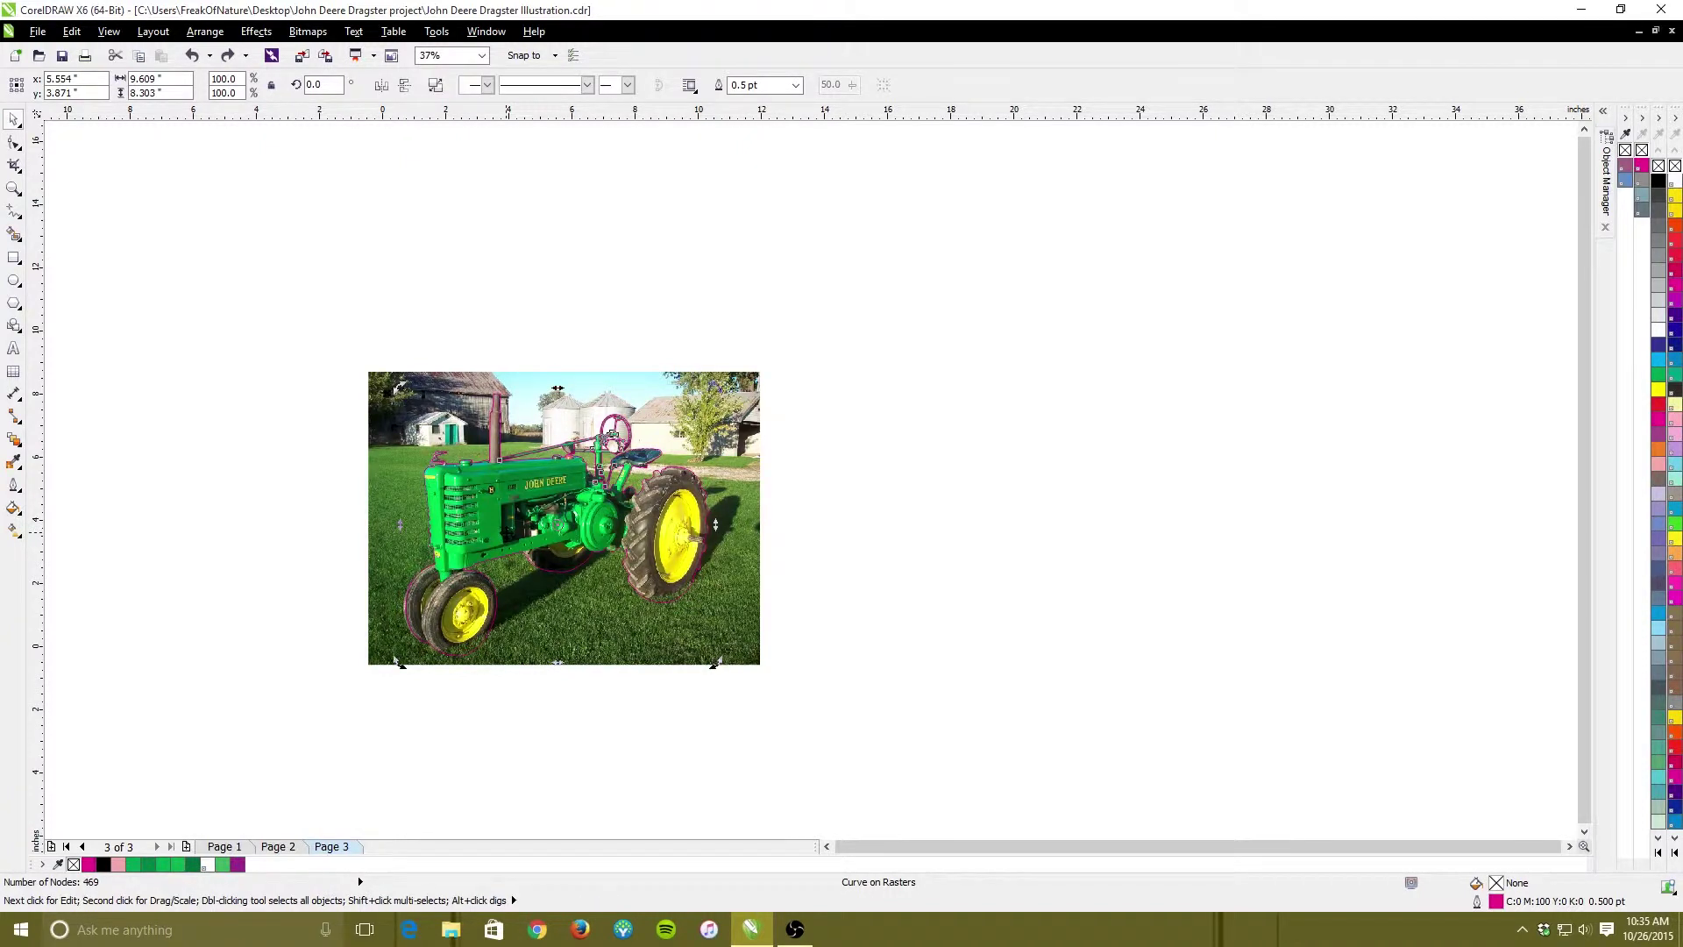
{"action": "left_click", "coordinate": [613, 433]}
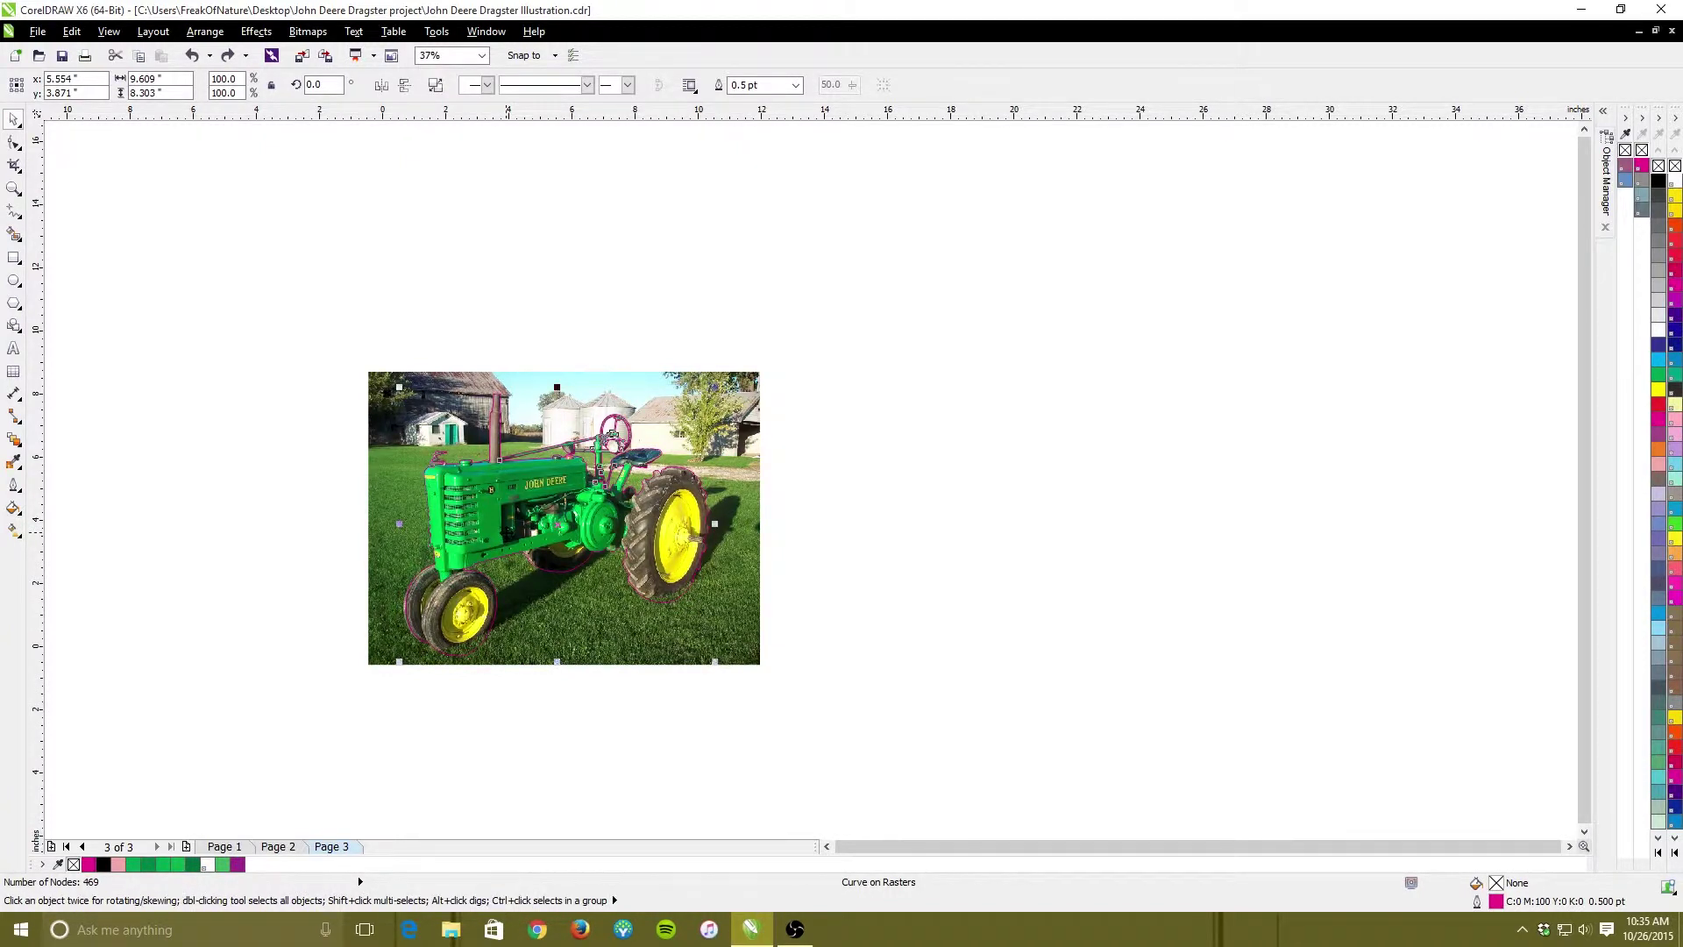
{"action": "key", "text": "Escape"}
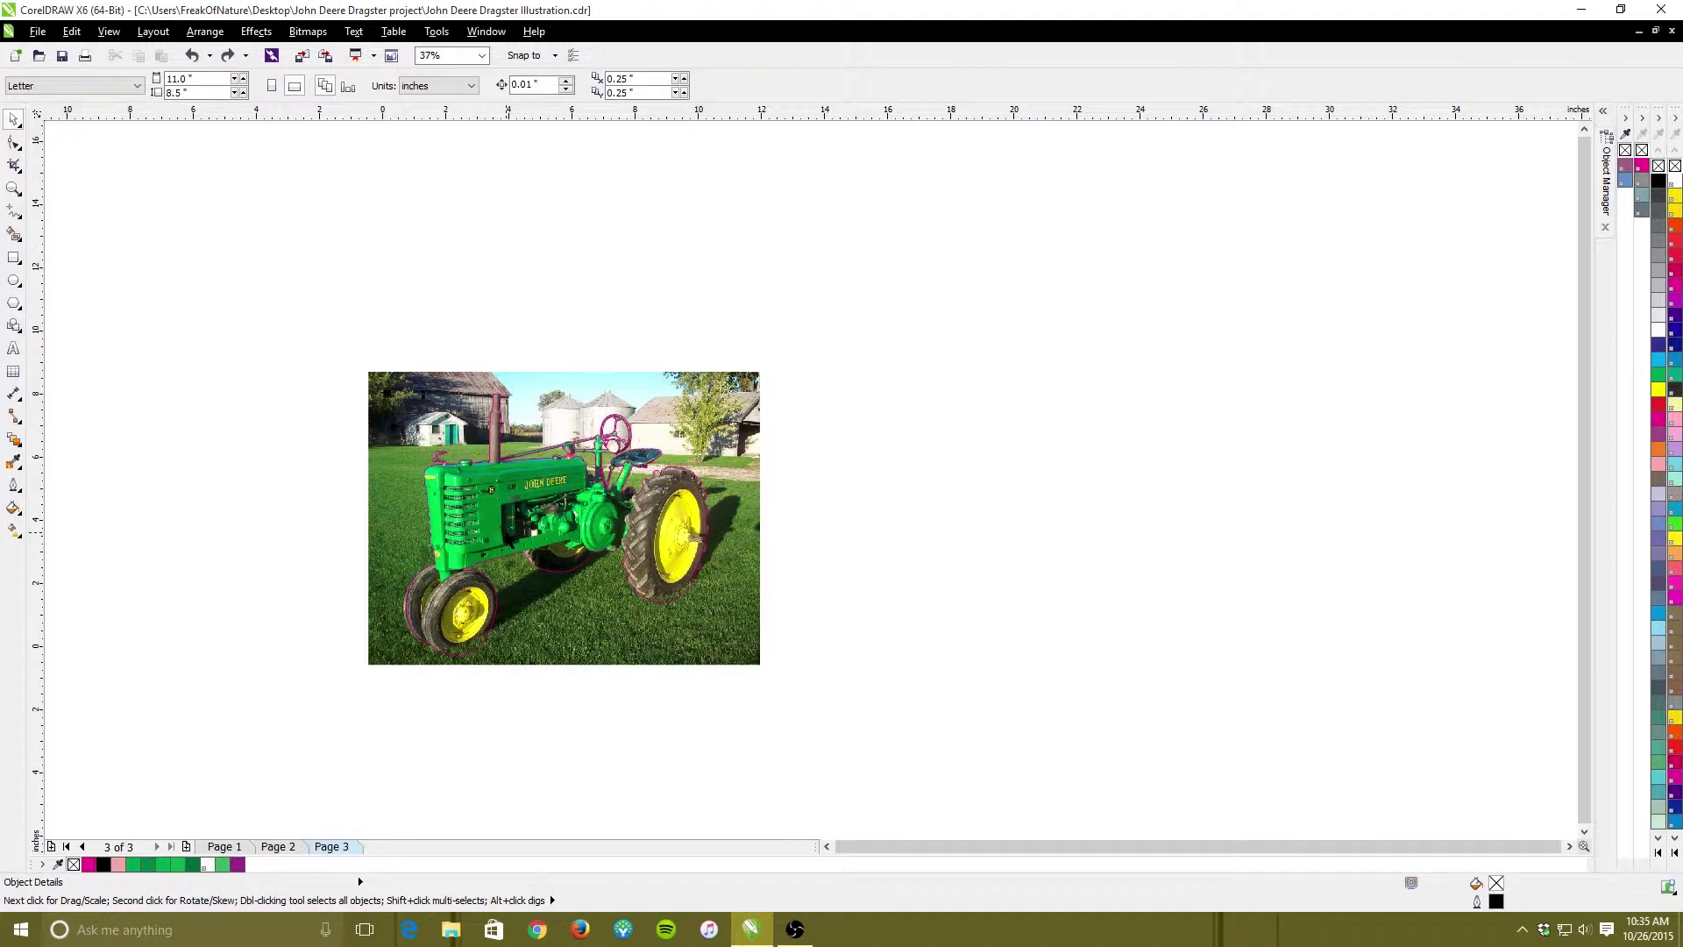
{"action": "left_click", "coordinate": [613, 433]}
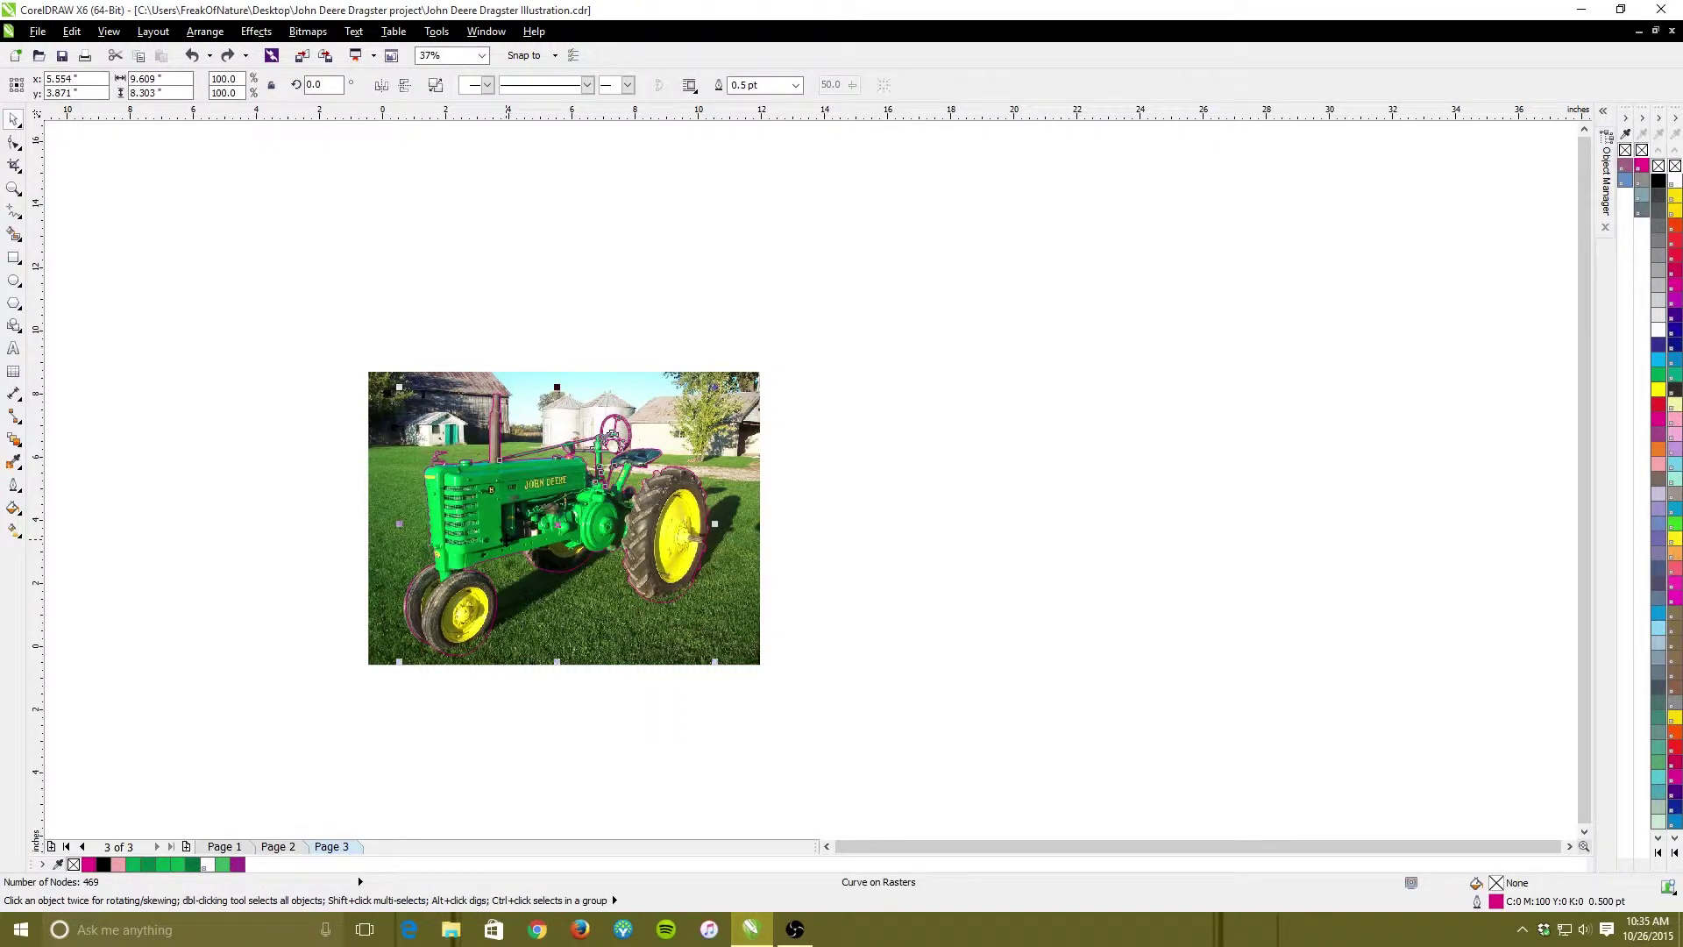
{"action": "key", "text": "Tab"}
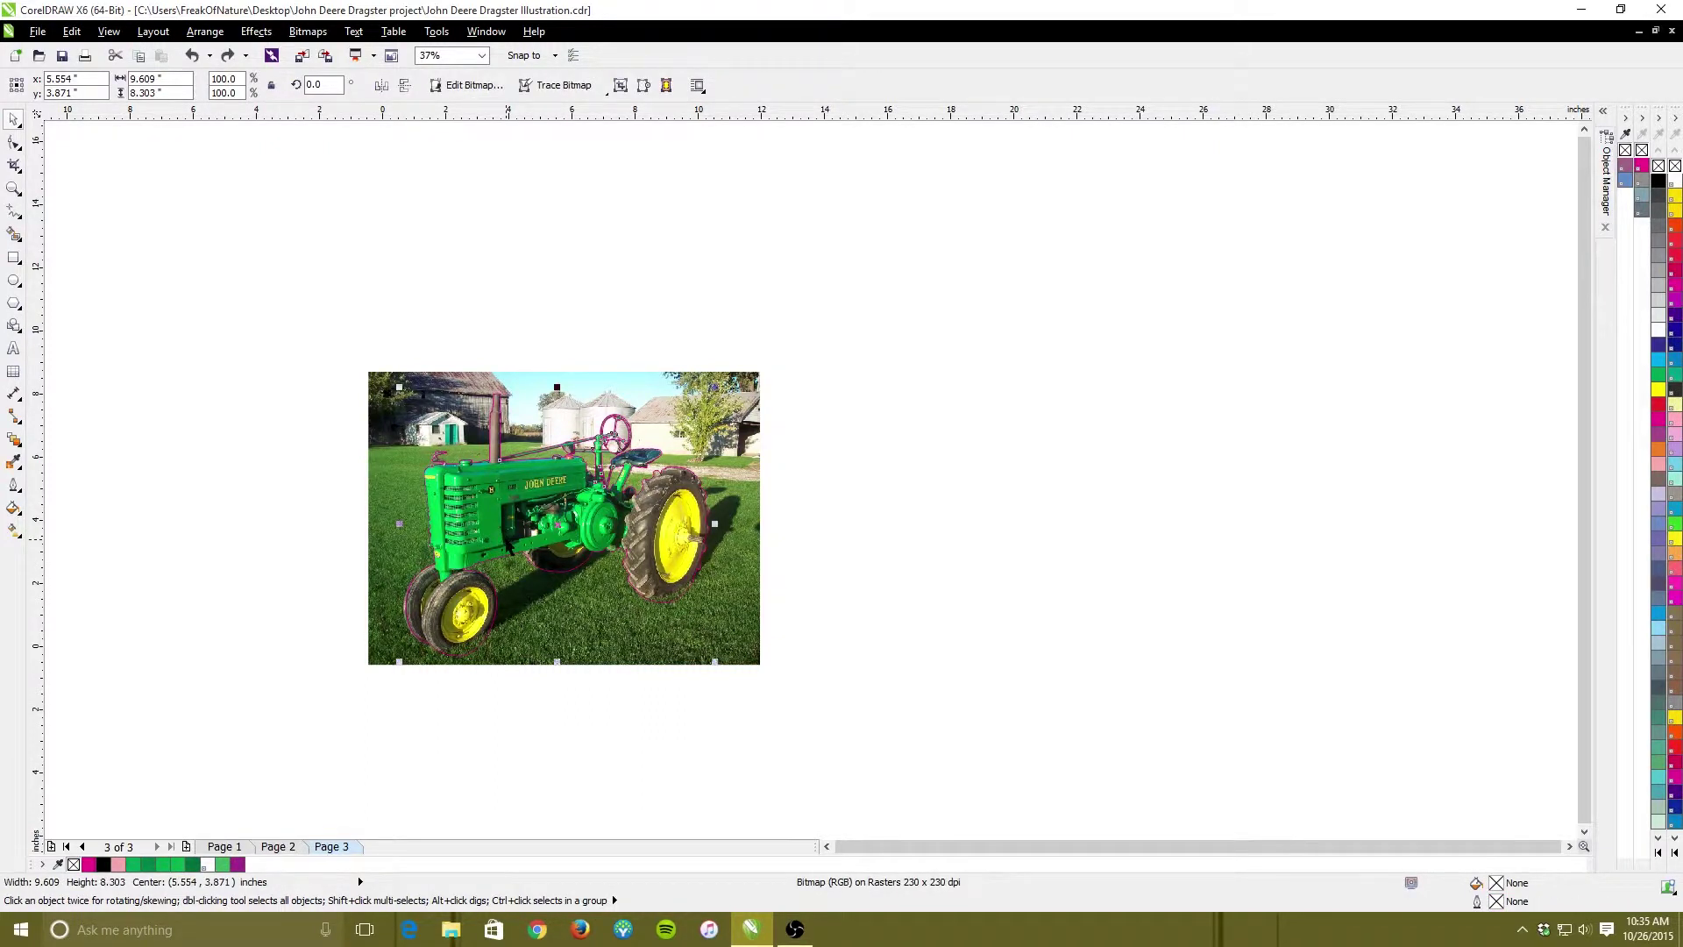
{"action": "mouse_move", "coordinate": [491, 534]}
{"action": "left_mouse_down"}
{"action": "mouse_move", "coordinate": [1341, 477]}
{"action": "mouse_move", "coordinate": [1322, 477]}
{"action": "left_mouse_up"}
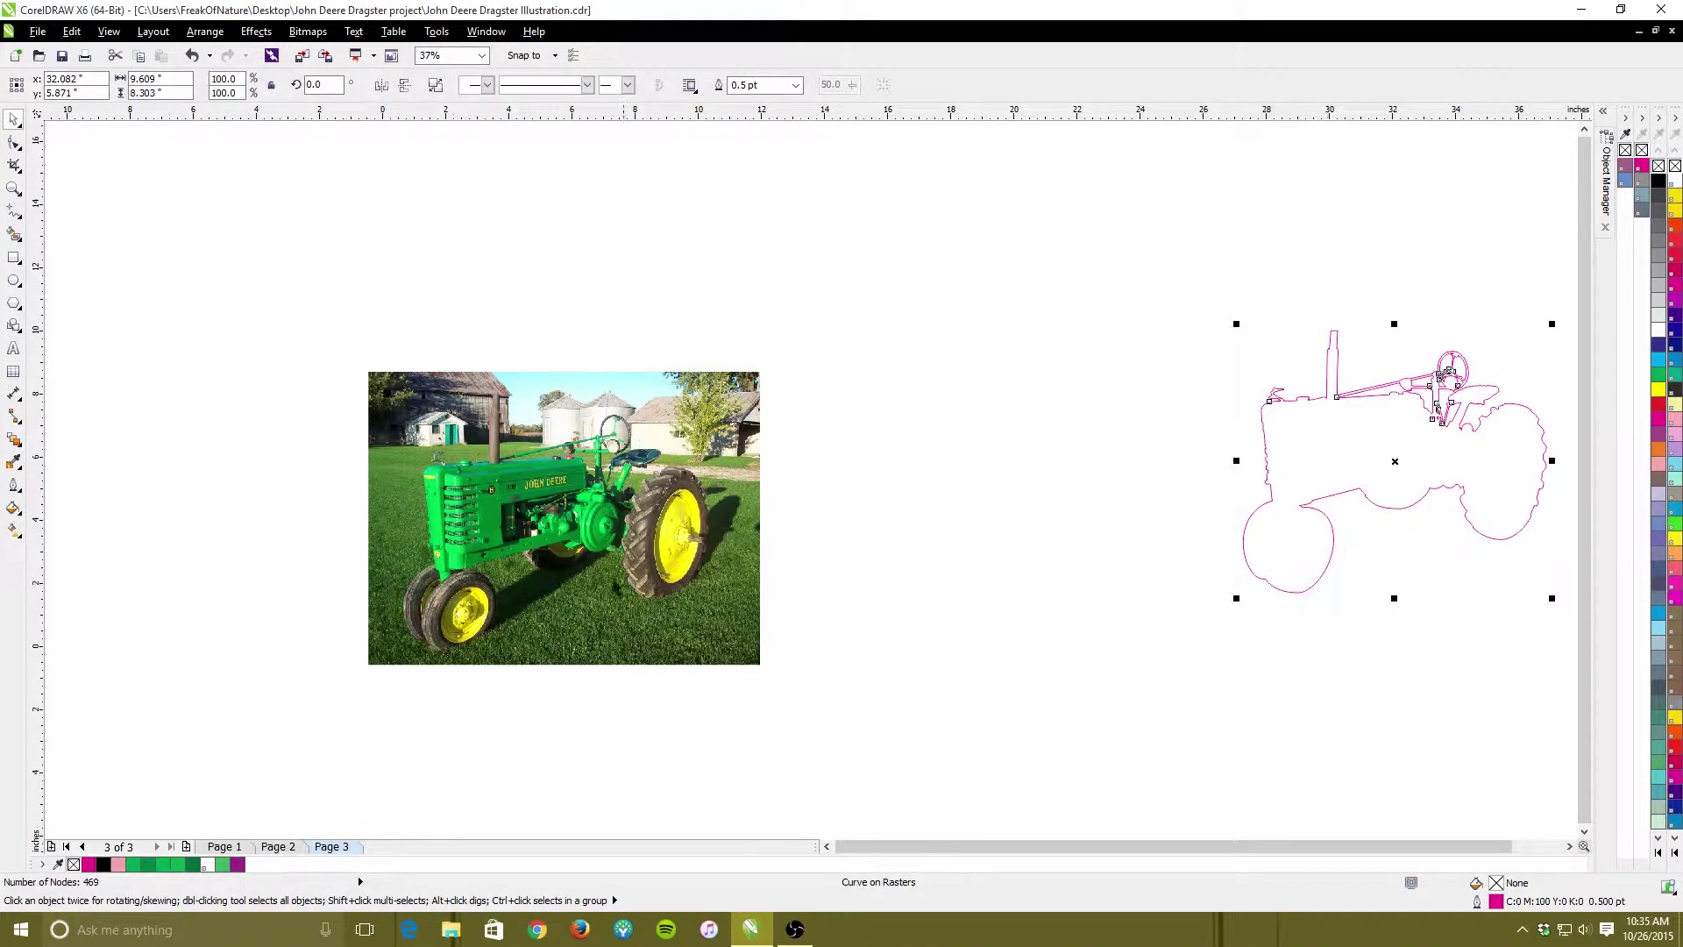
{"action": "key", "text": "ctrl+z"}
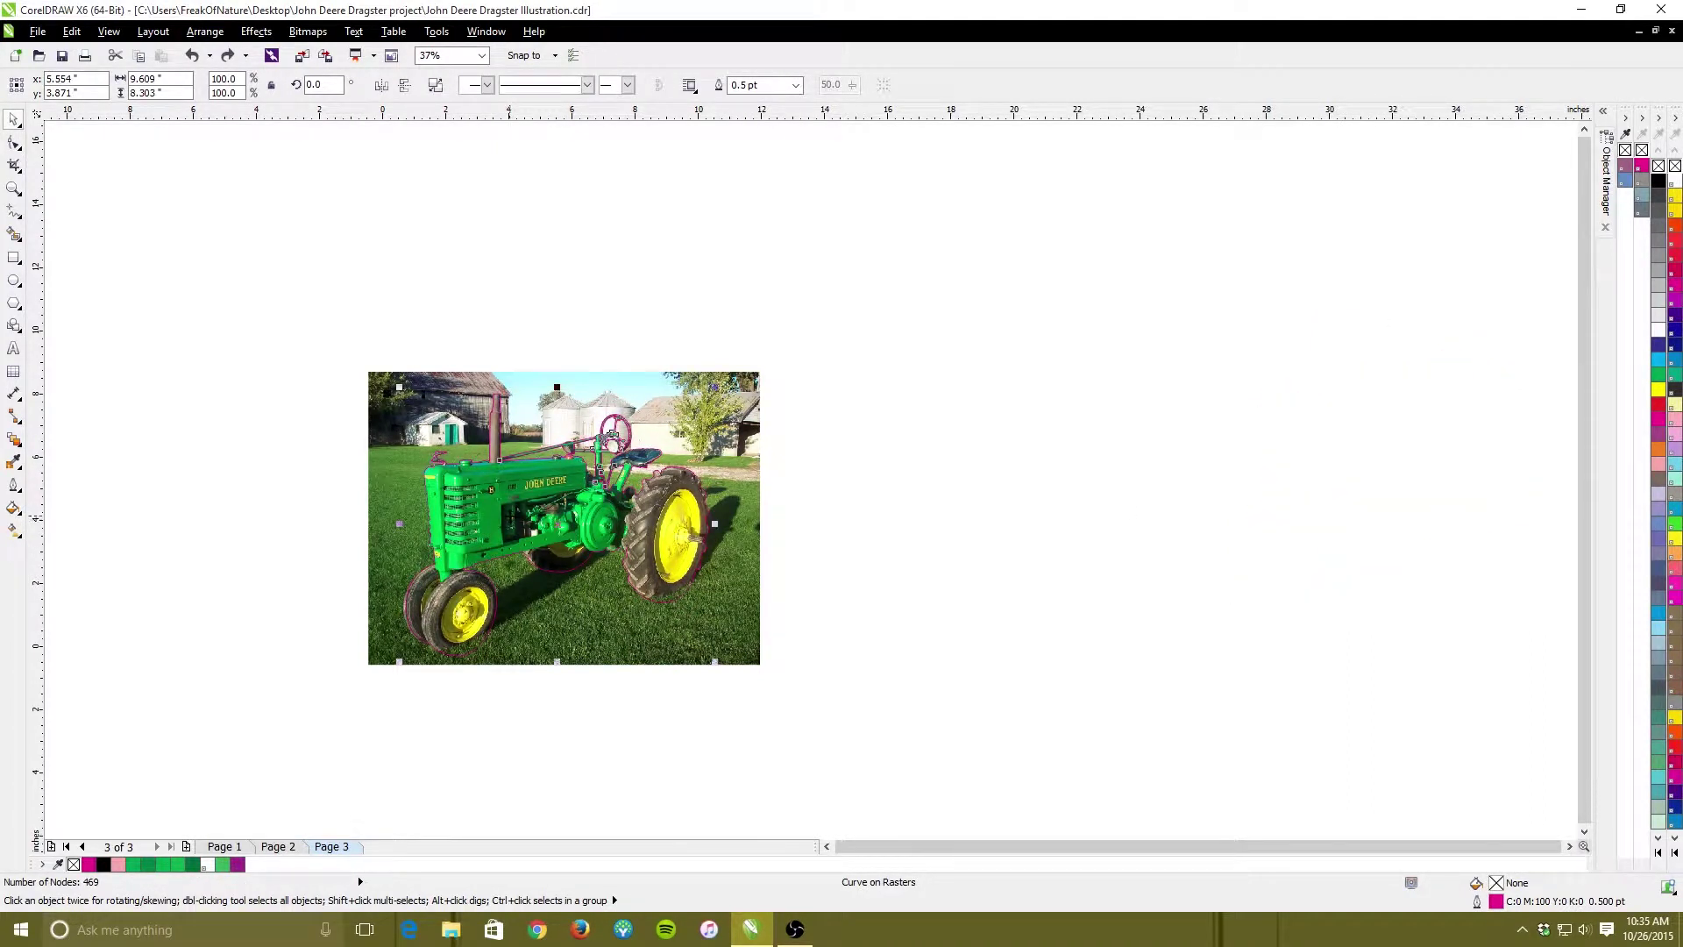
{"action": "left_click", "coordinate": [612, 433]}
{"action": "left_click", "coordinate": [612, 434]}
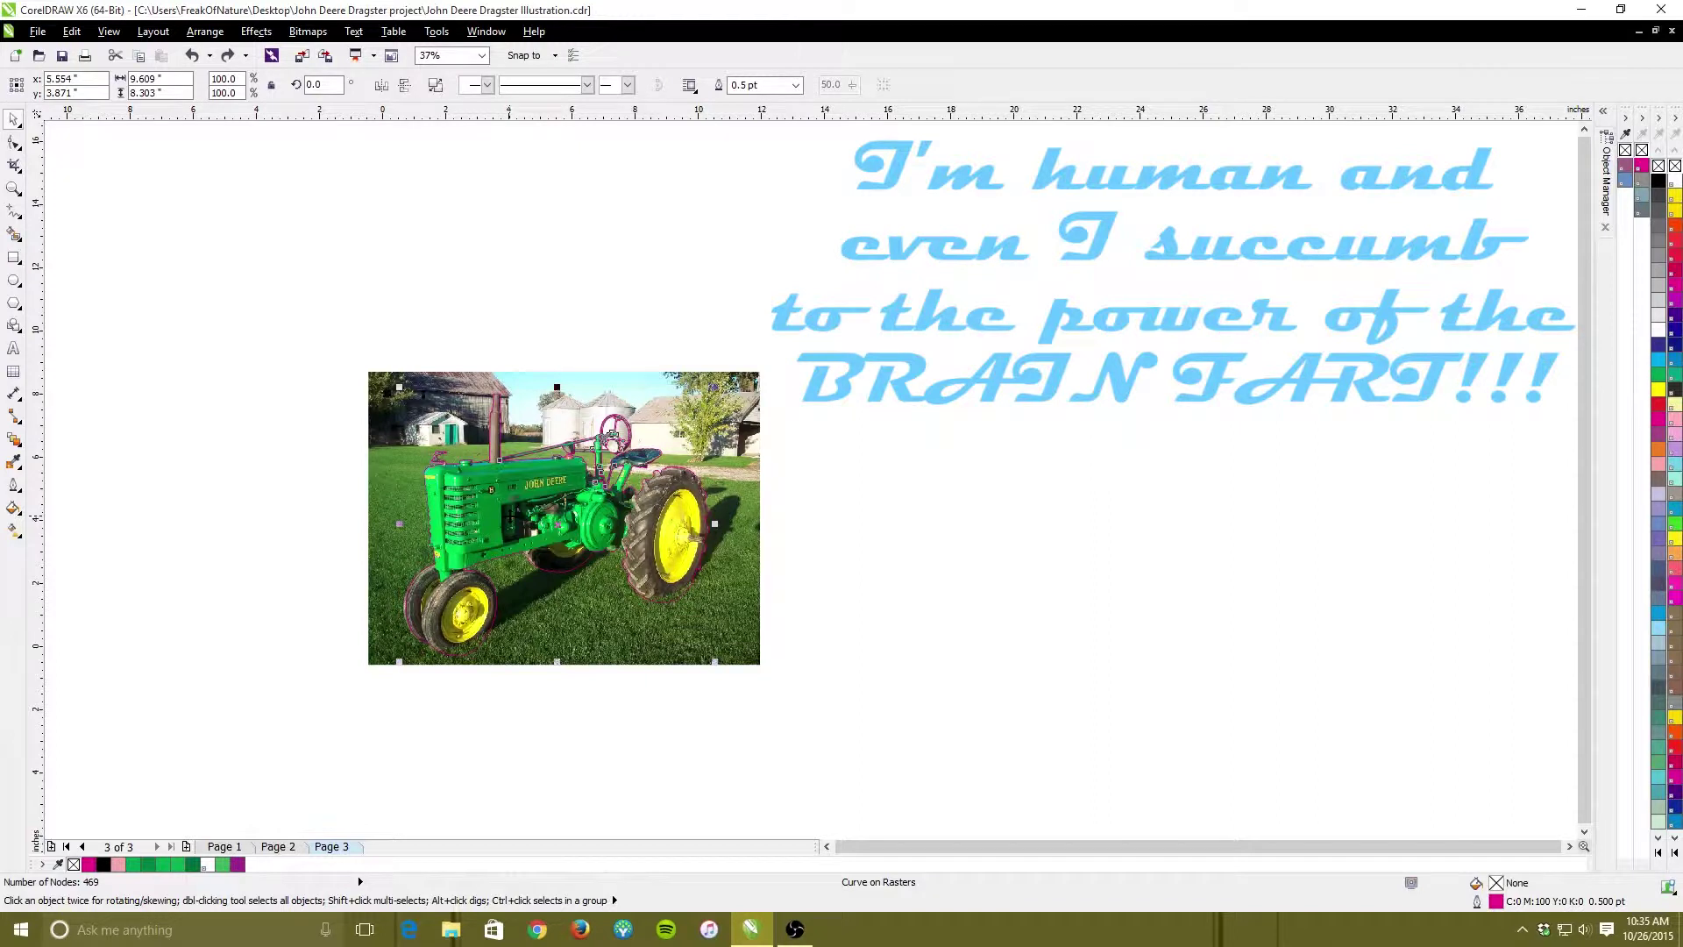
{"action": "key", "text": "Escape"}
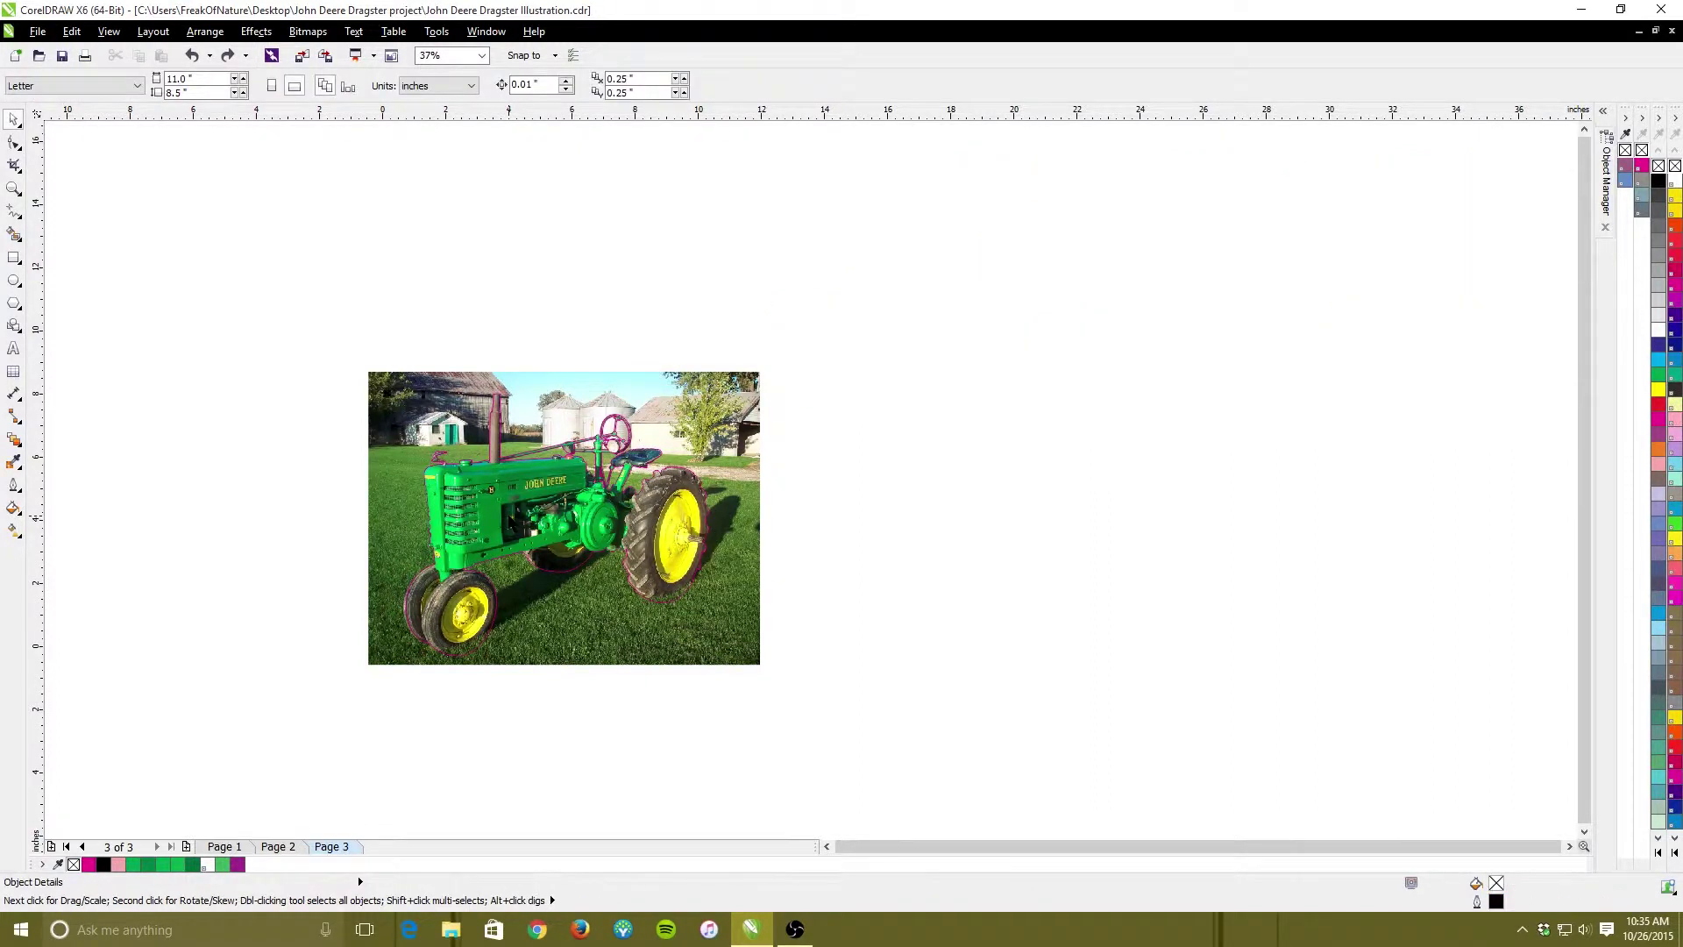
{"action": "left_click", "coordinate": [611, 434]}
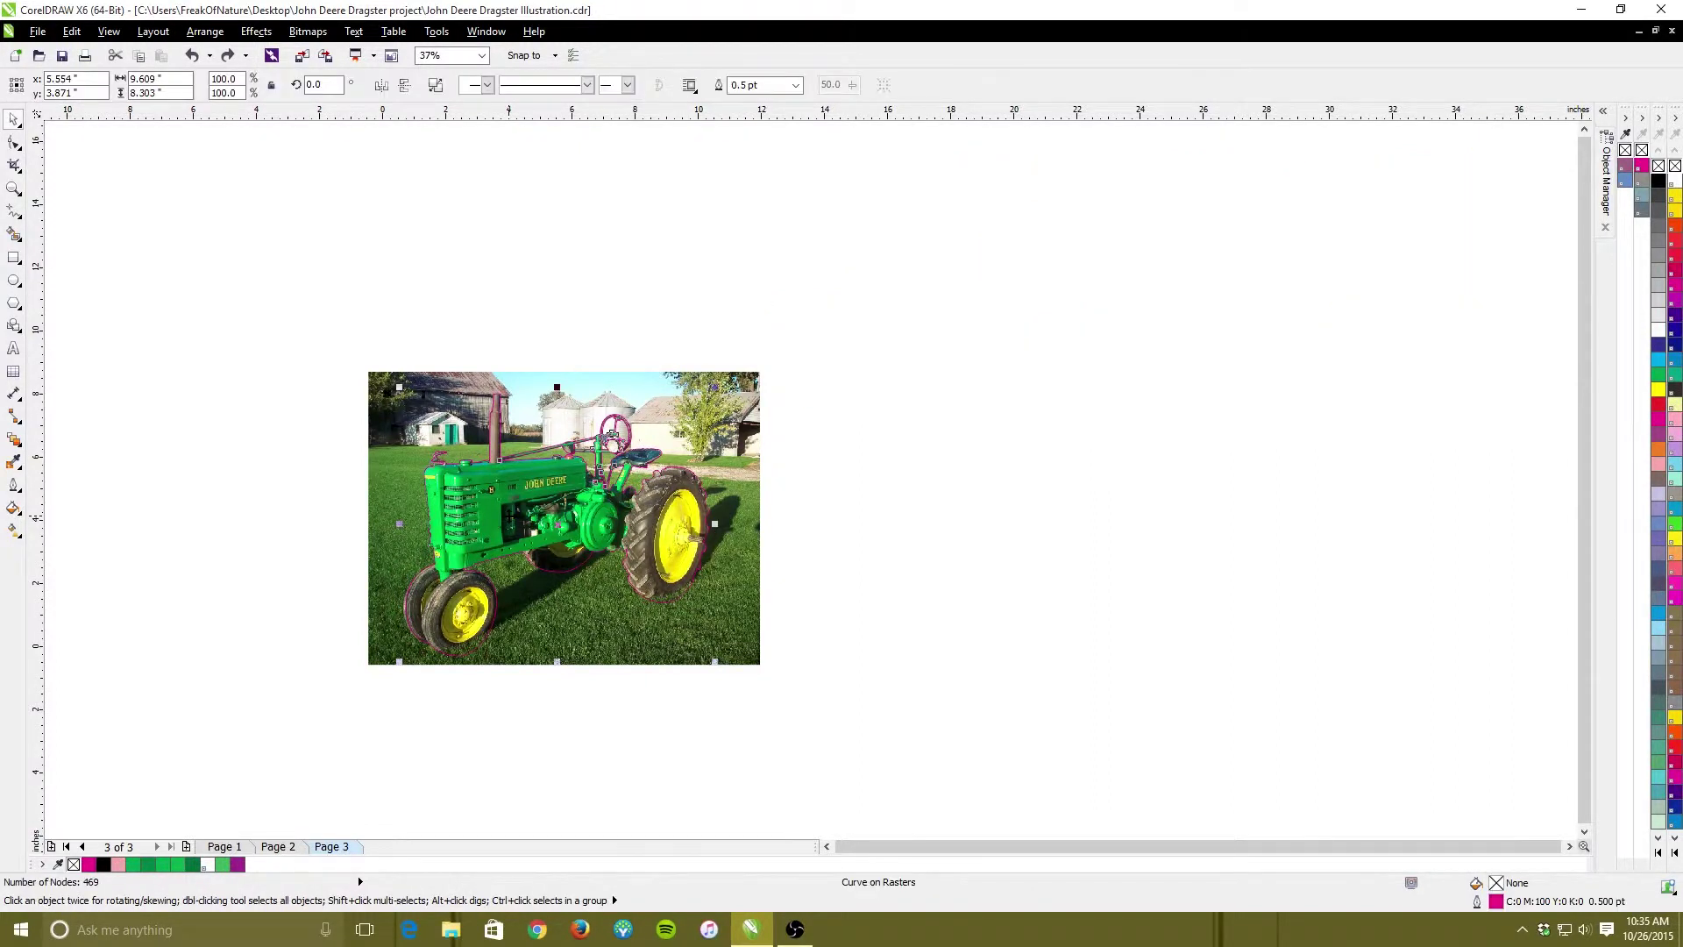
{"action": "left_click", "coordinate": [513, 520]}
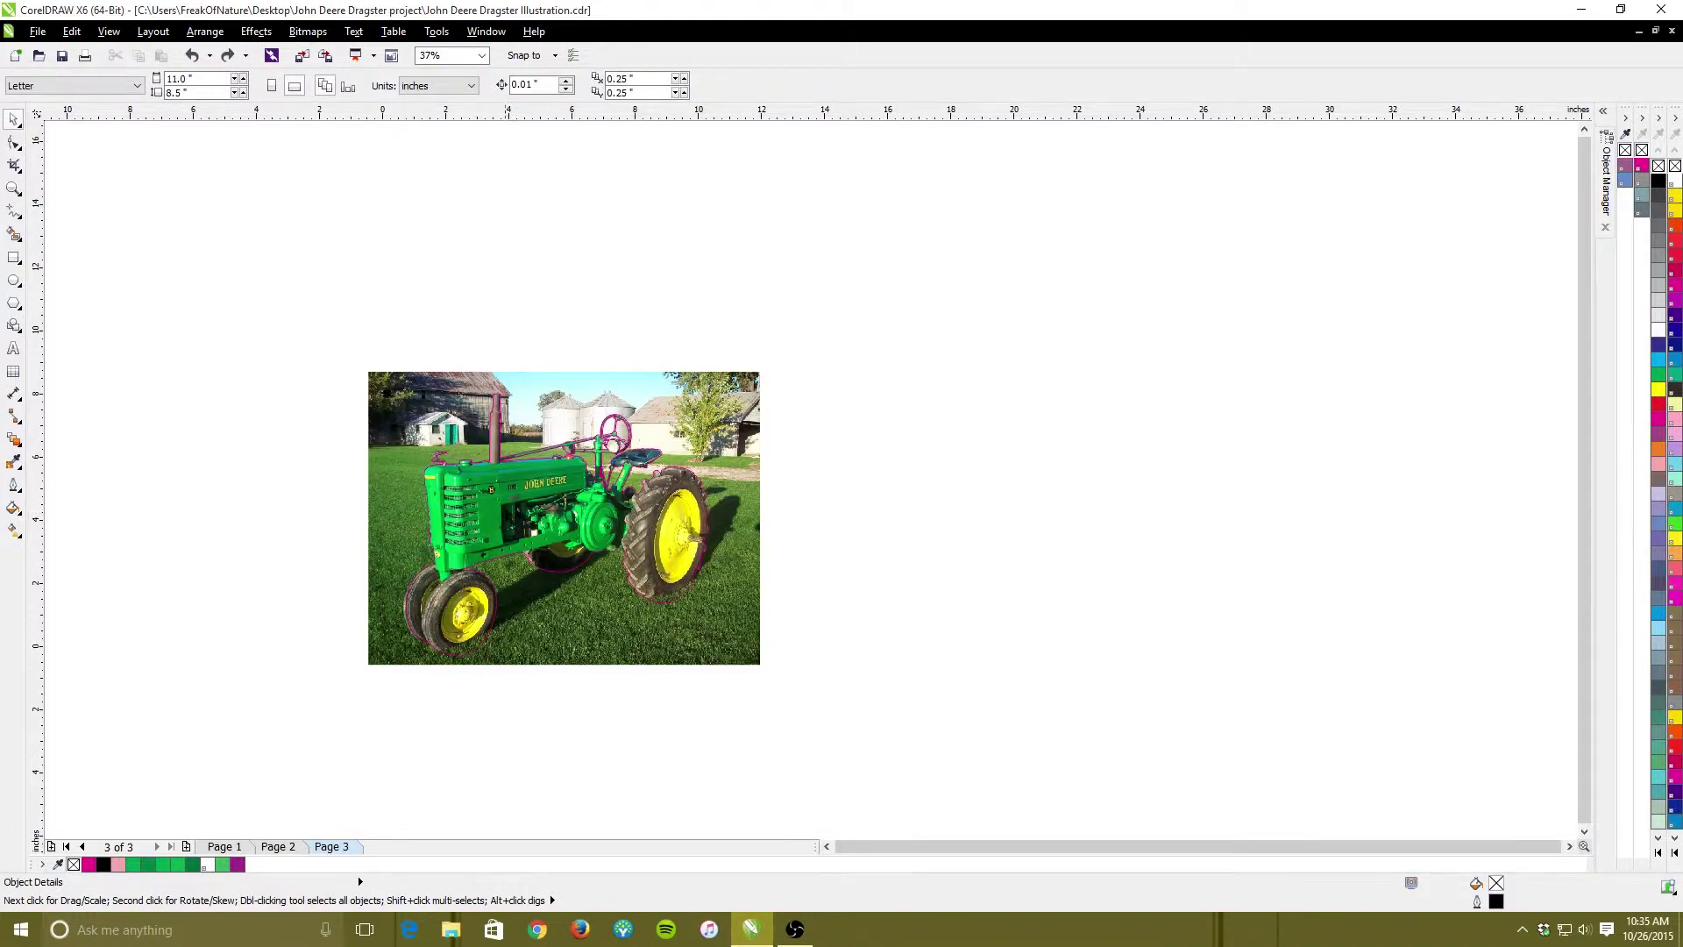
{"action": "left_click", "coordinate": [483, 502]}
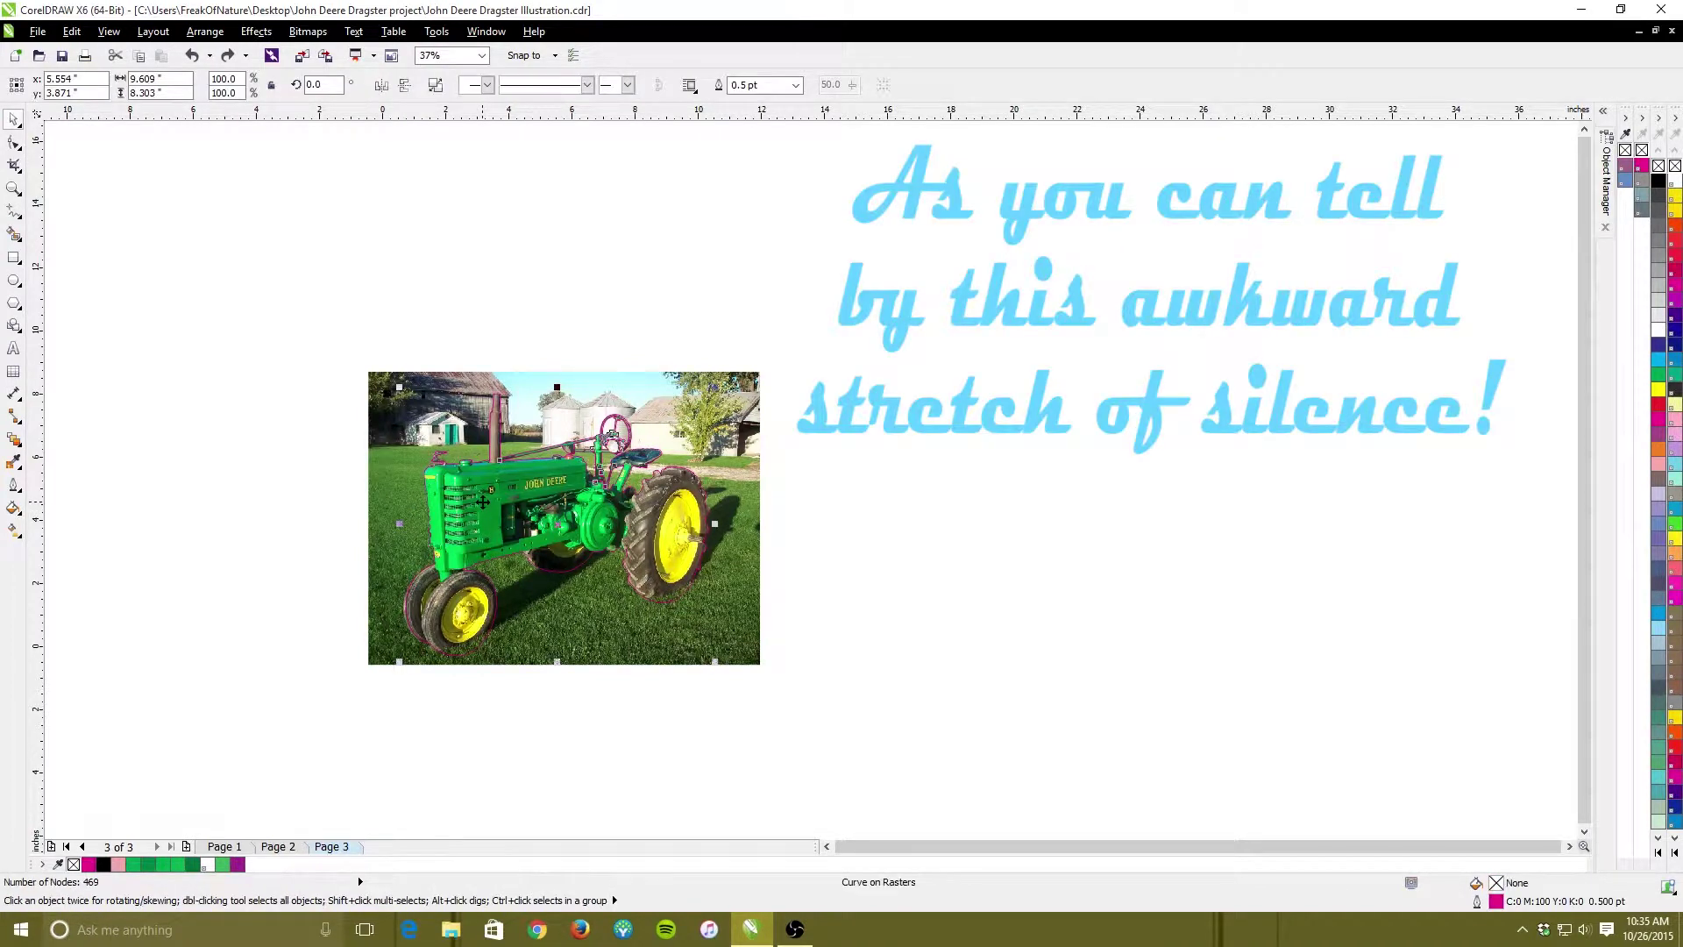
{"action": "left_click", "coordinate": [483, 507]}
{"action": "left_click", "coordinate": [483, 507]}
{"action": "left_click", "coordinate": [483, 506]}
{"action": "left_click", "coordinate": [480, 498]}
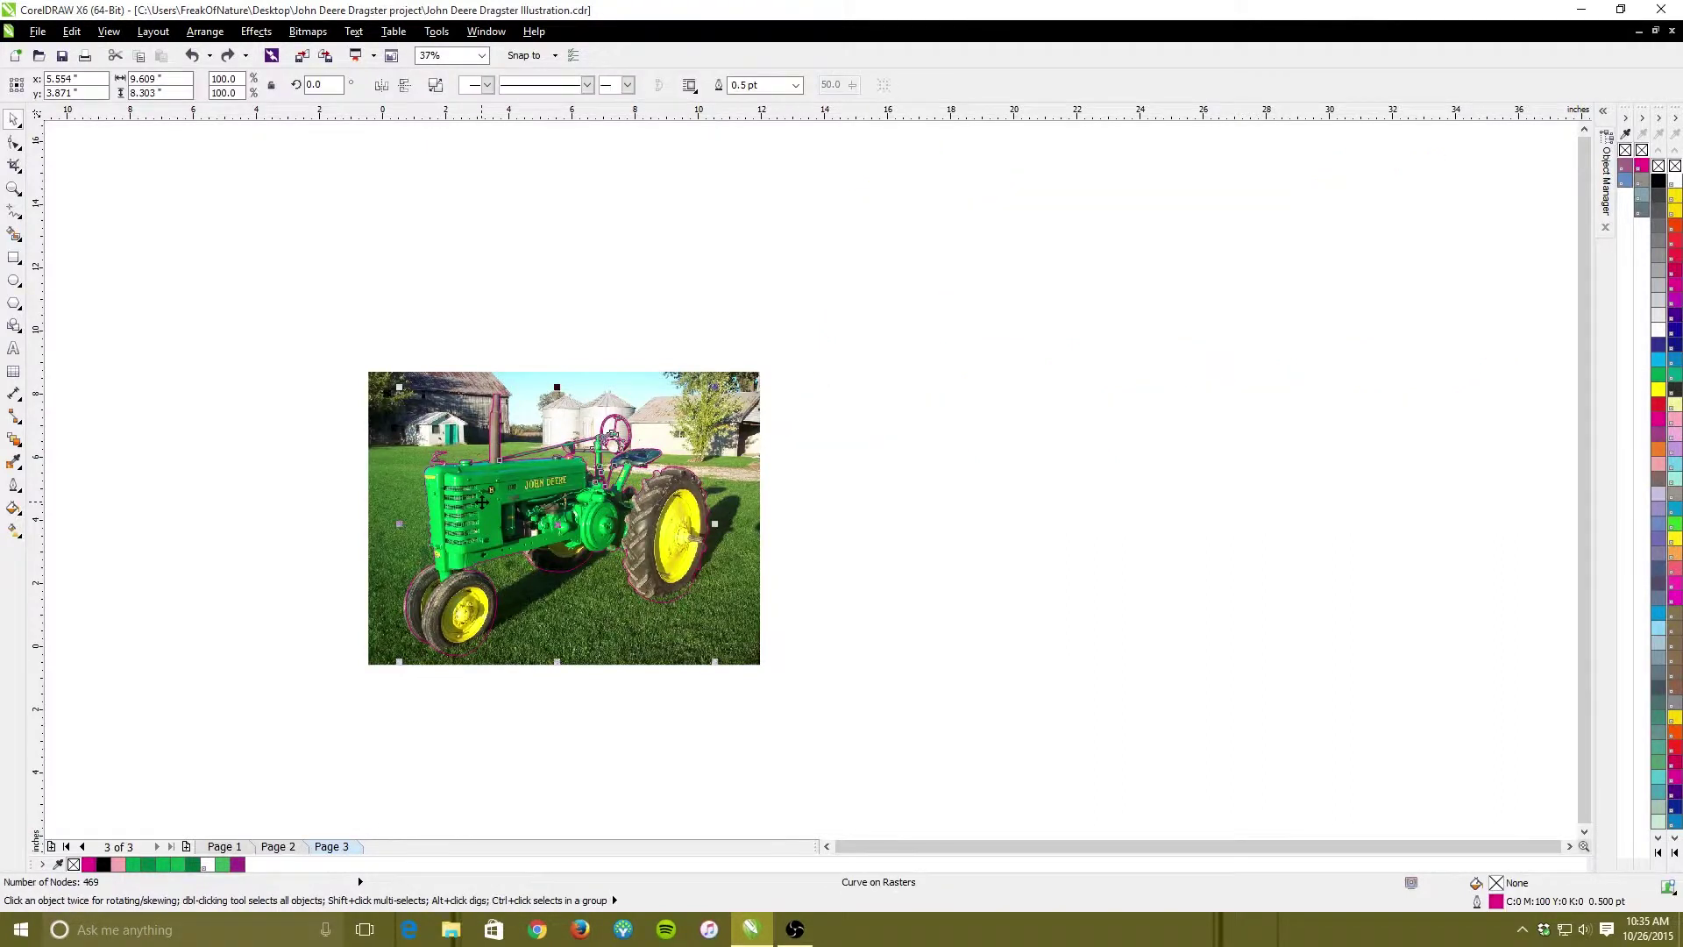
{"action": "left_click", "coordinate": [480, 498], "text": "alt"}
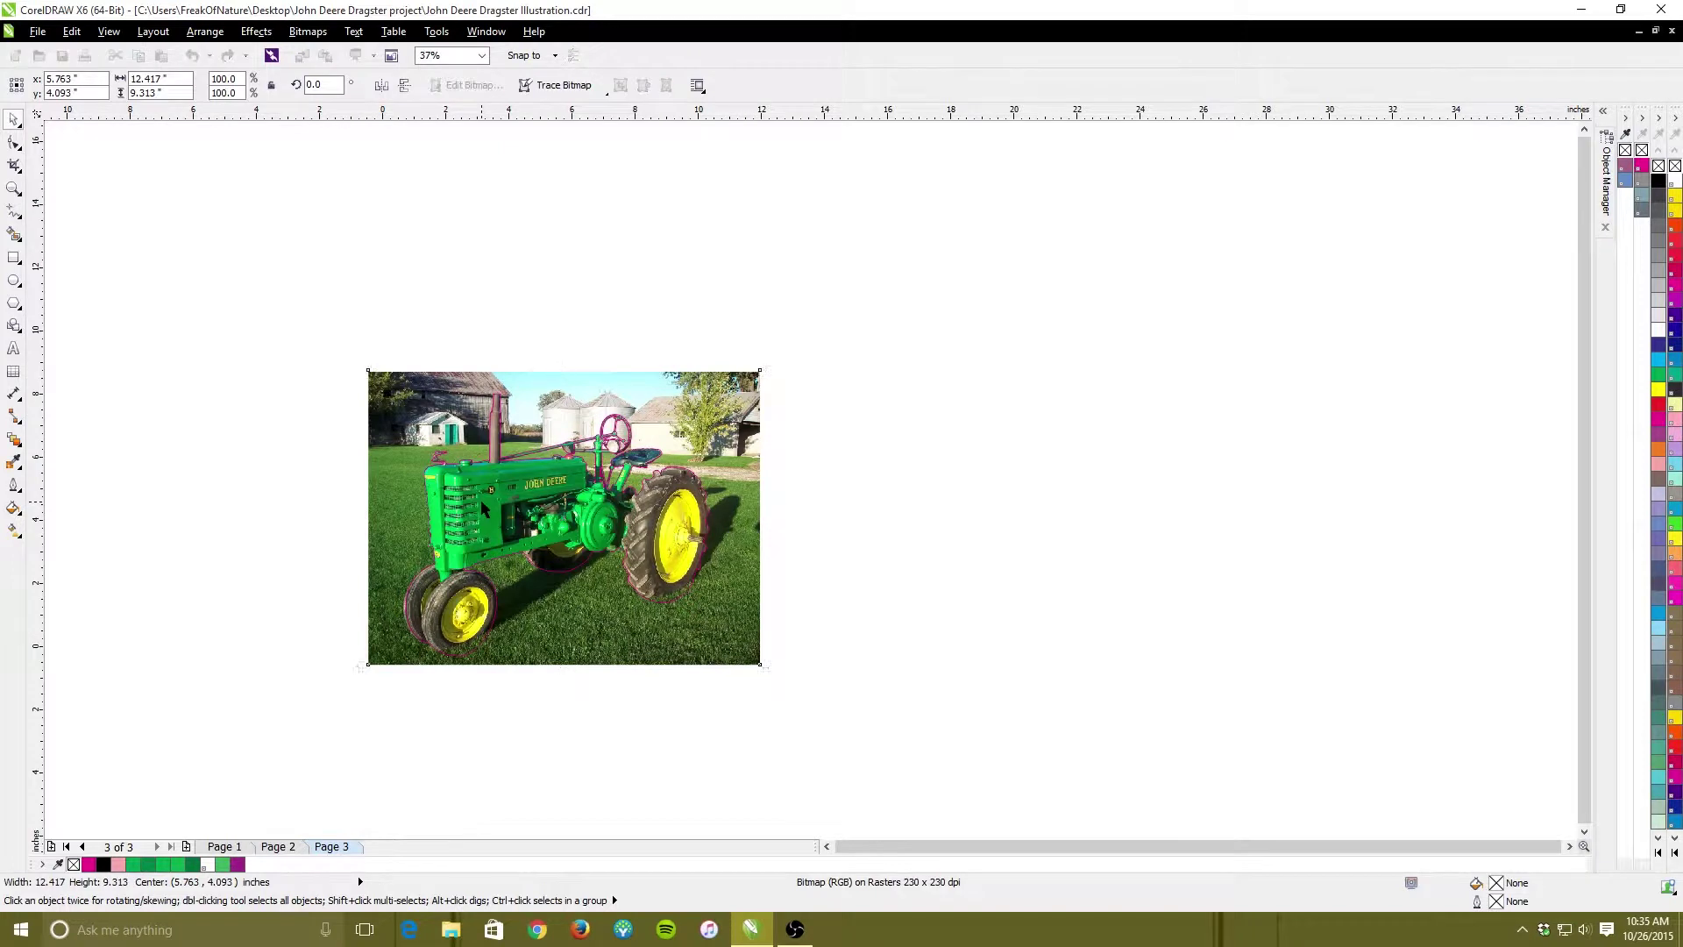
{"action": "left_click", "coordinate": [480, 498], "text": "alt"}
{"action": "left_click", "coordinate": [481, 498], "text": "alt"}
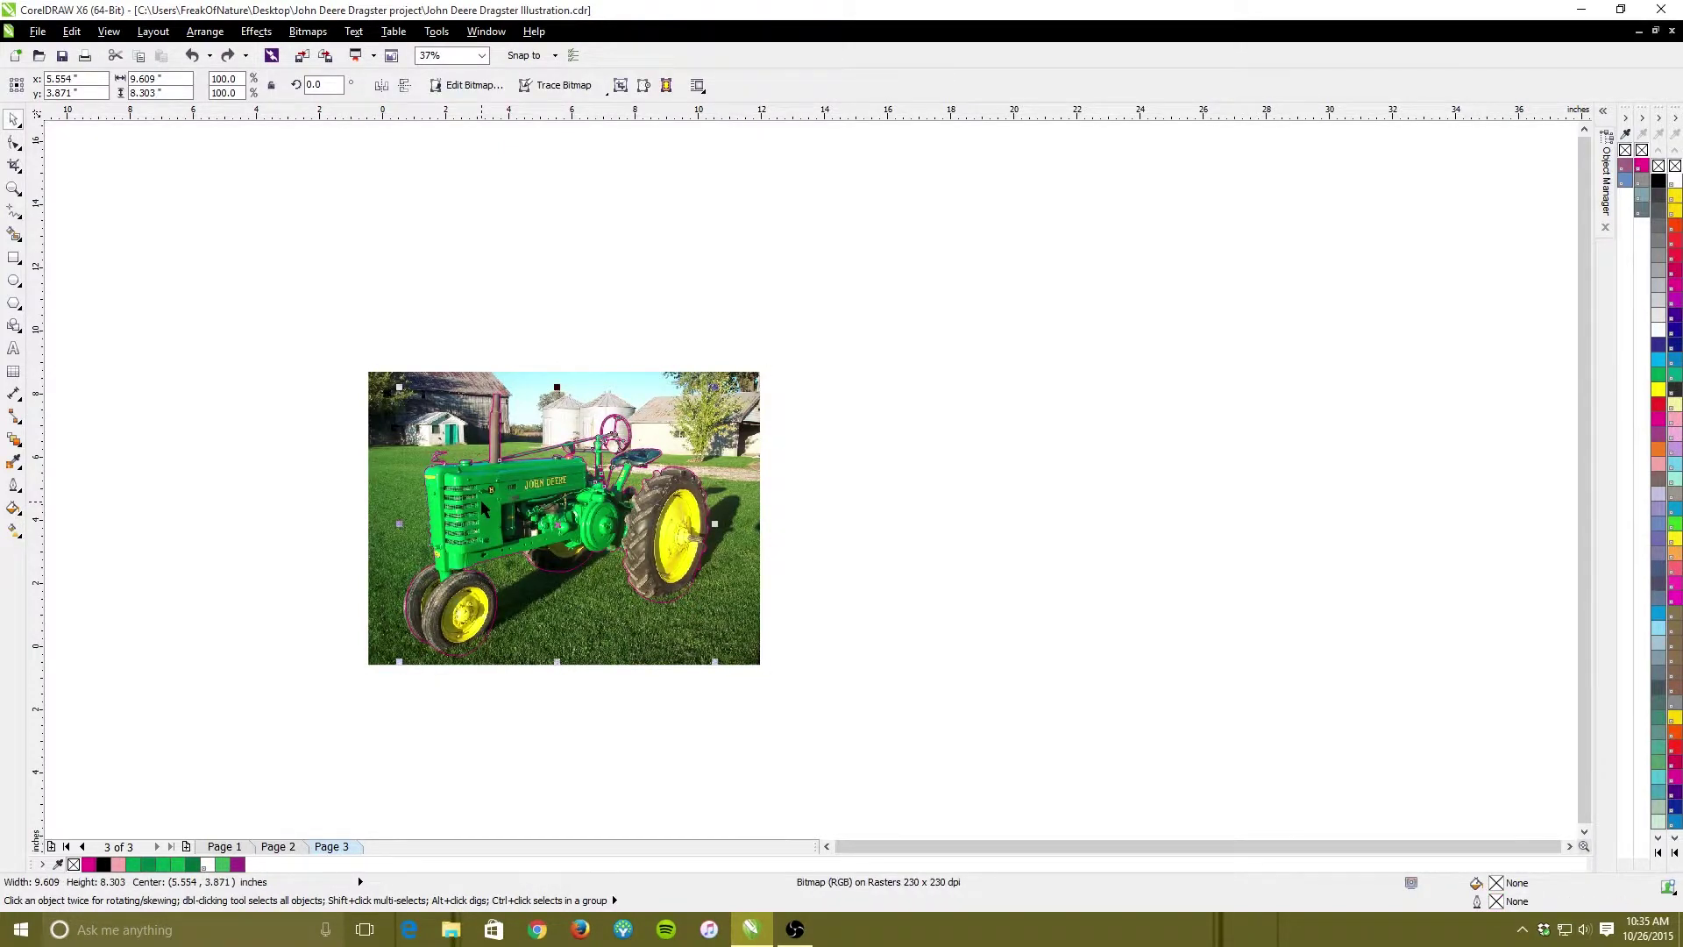
Put the cut-out tractor at the page's upper right, with the pink outline back over the photo
{"action": "left_click_drag", "start_coordinate": [480, 497], "coordinate": [1060, 488]}
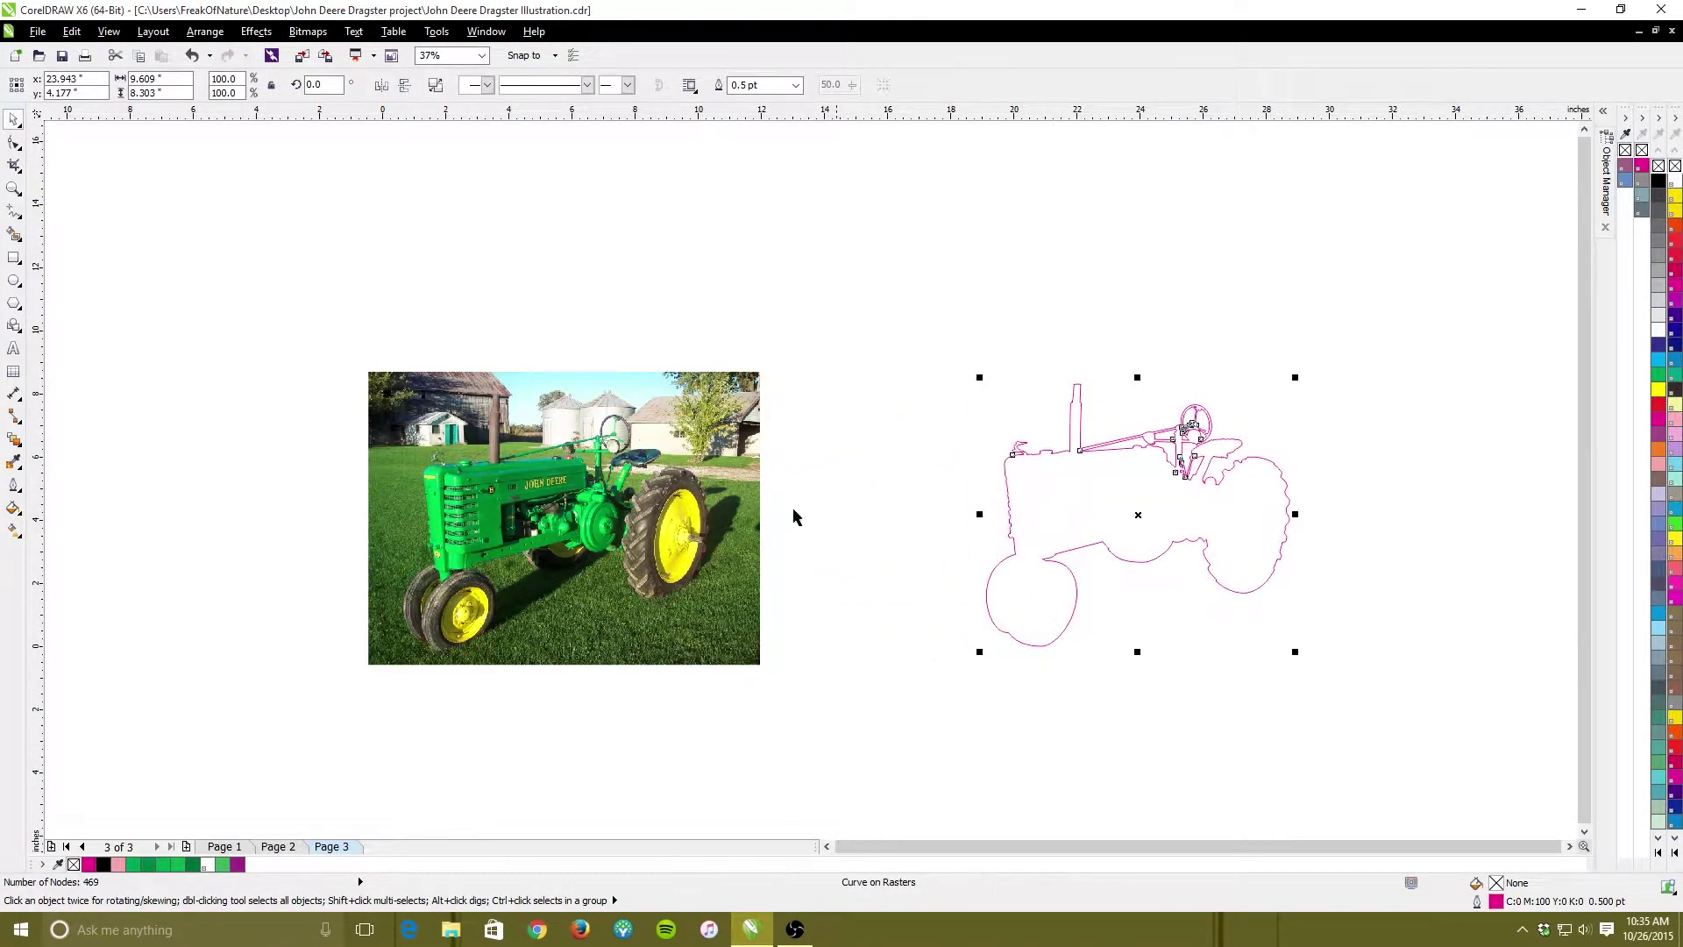
{"action": "left_click", "coordinate": [571, 599], "text": "alt"}
{"action": "left_click_drag", "start_coordinate": [571, 600], "coordinate": [1015, 400]}
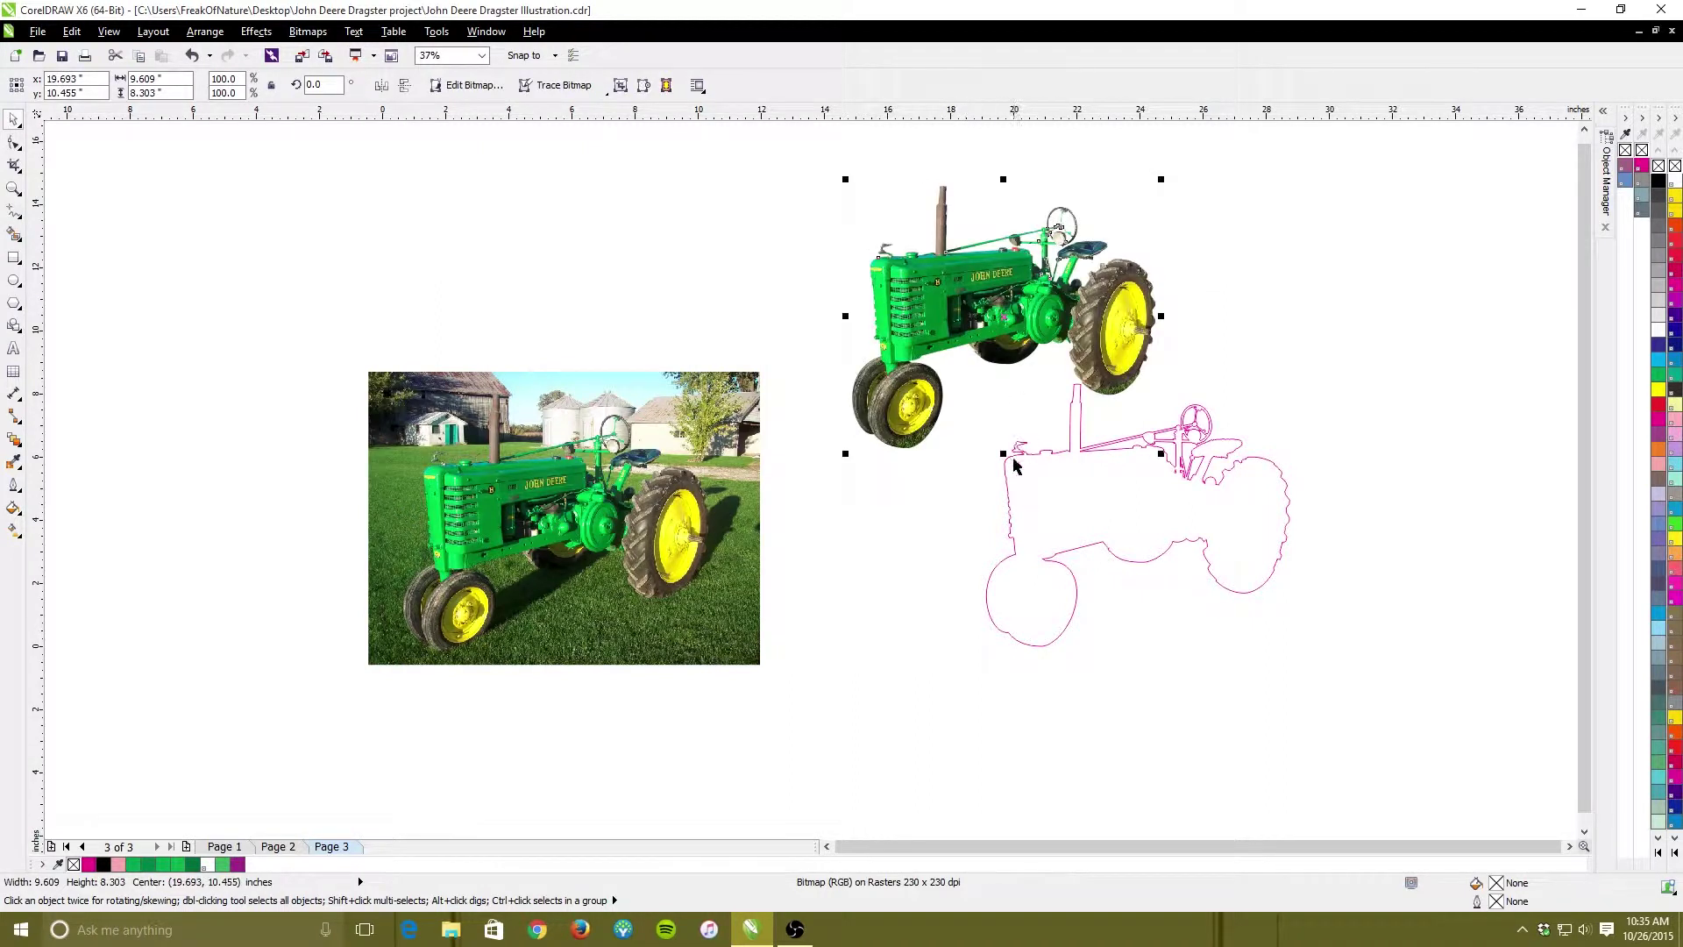
{"action": "left_click", "coordinate": [1110, 550]}
{"action": "mouse_move", "coordinate": [1111, 550]}
{"action": "left_mouse_down"}
{"action": "mouse_move", "coordinate": [754, 534]}
{"action": "mouse_move", "coordinate": [406, 482]}
{"action": "mouse_move", "coordinate": [497, 500]}
{"action": "mouse_move", "coordinate": [528, 561]}
{"action": "left_mouse_up"}
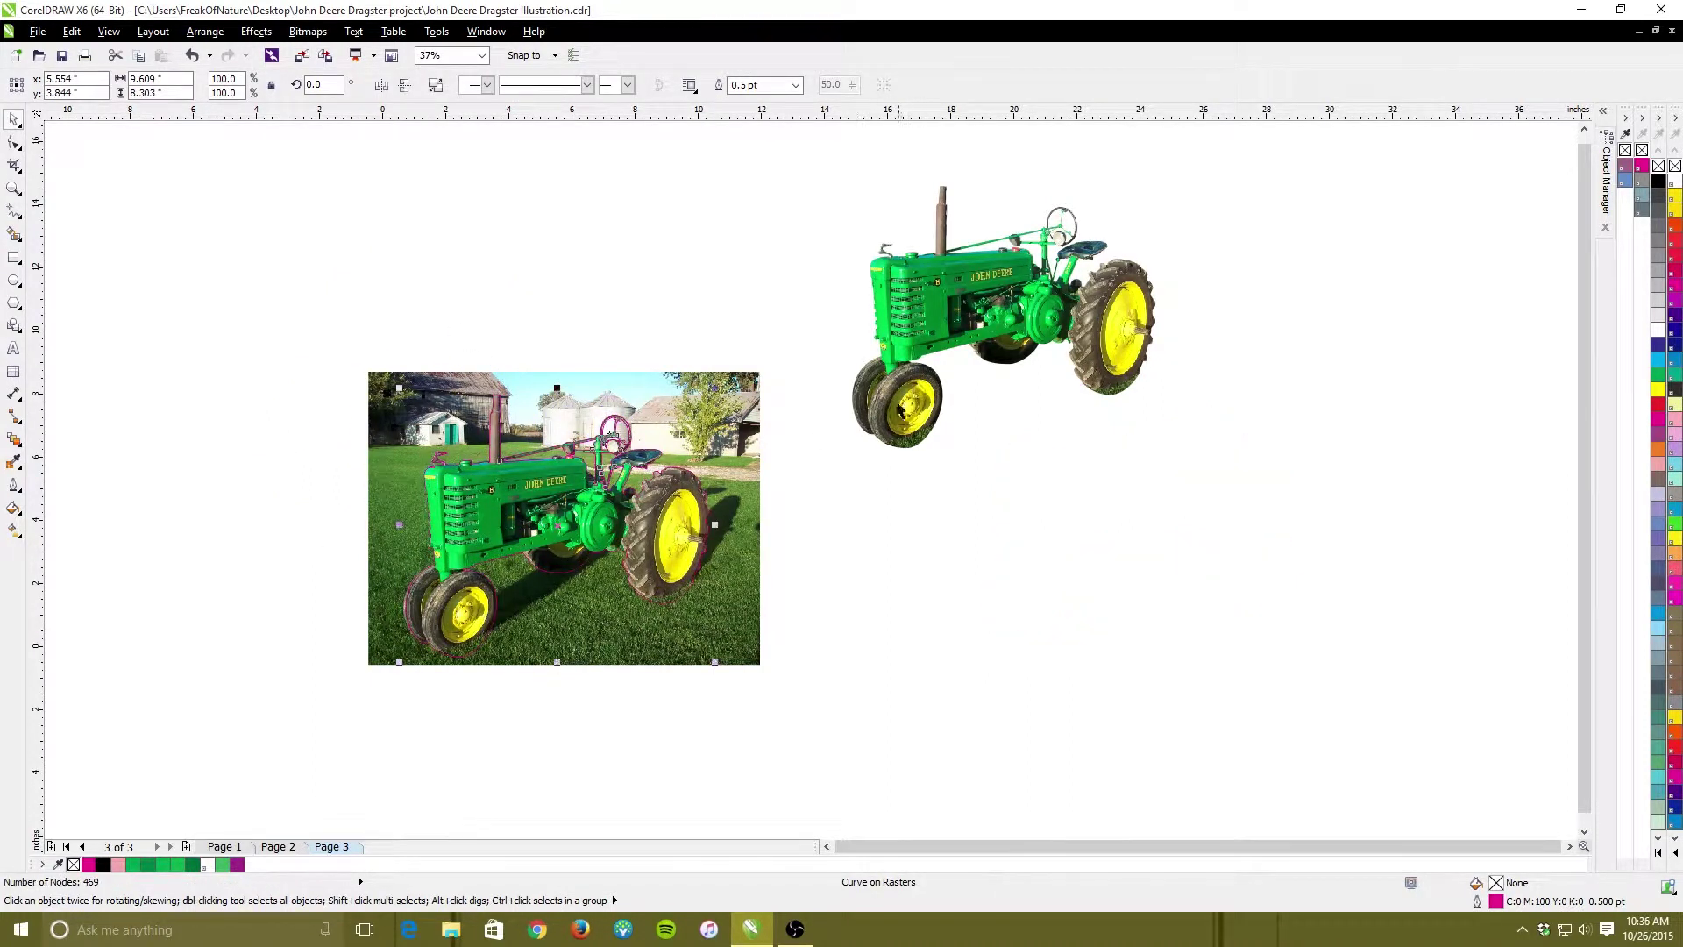
Select the cut-out tractor on the right and shift it slightly left
{"action": "left_click", "coordinate": [988, 322]}
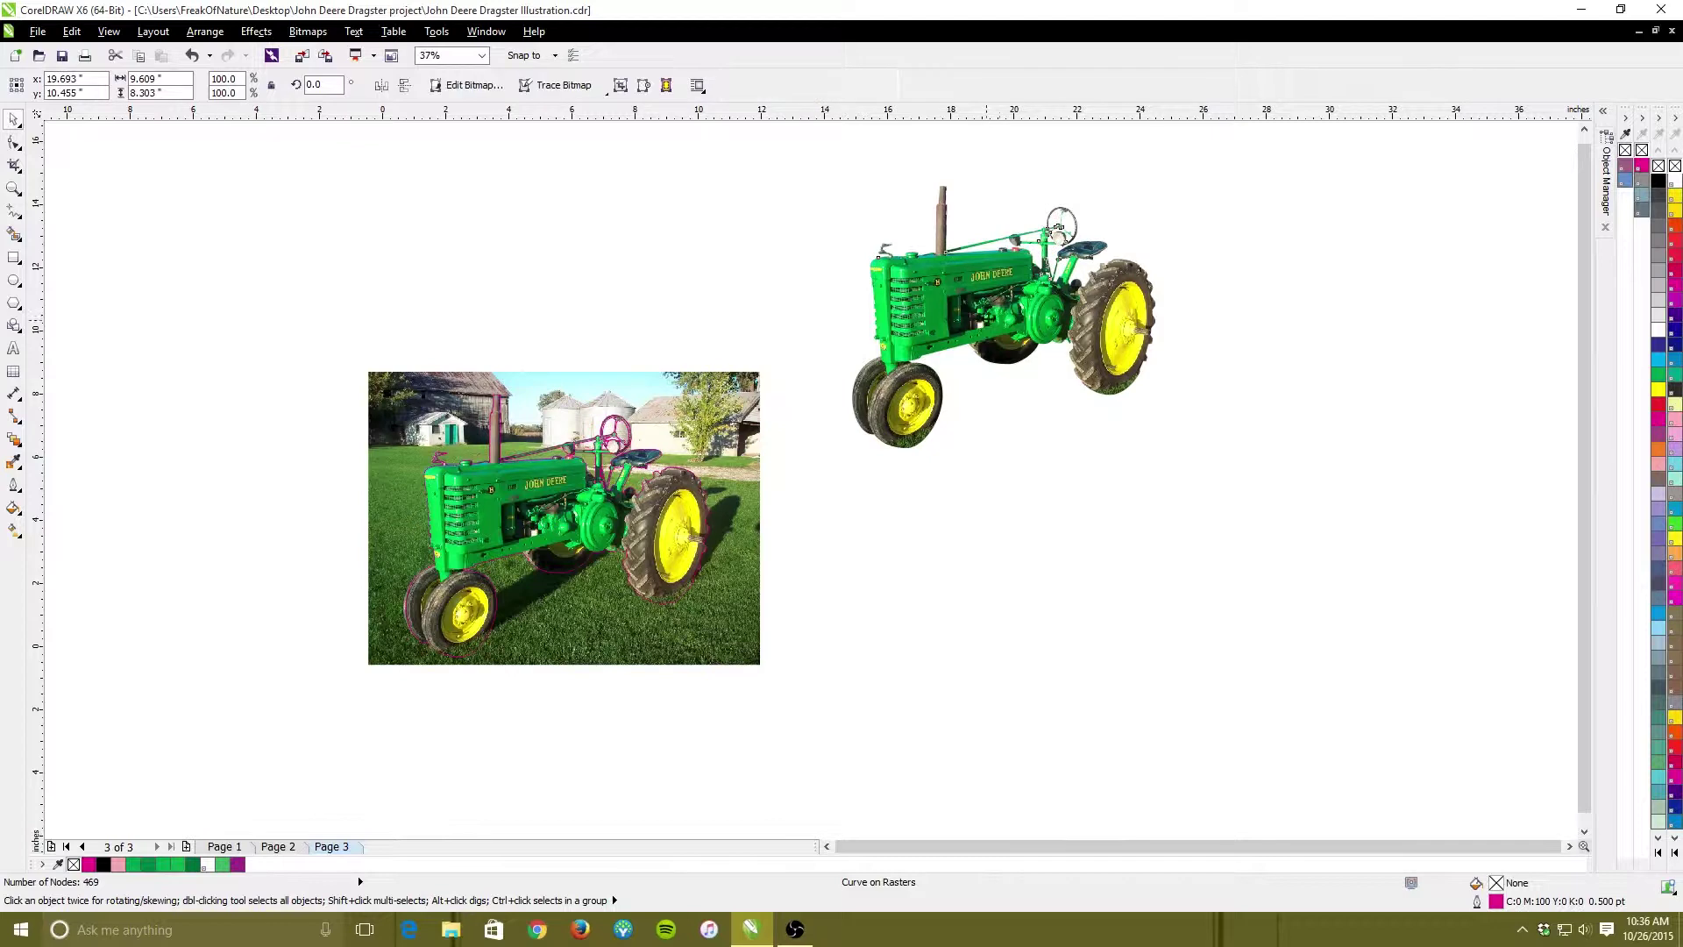
{"action": "scroll", "coordinate": [1000, 285], "scroll_direction": "up", "scroll_amount": 3}
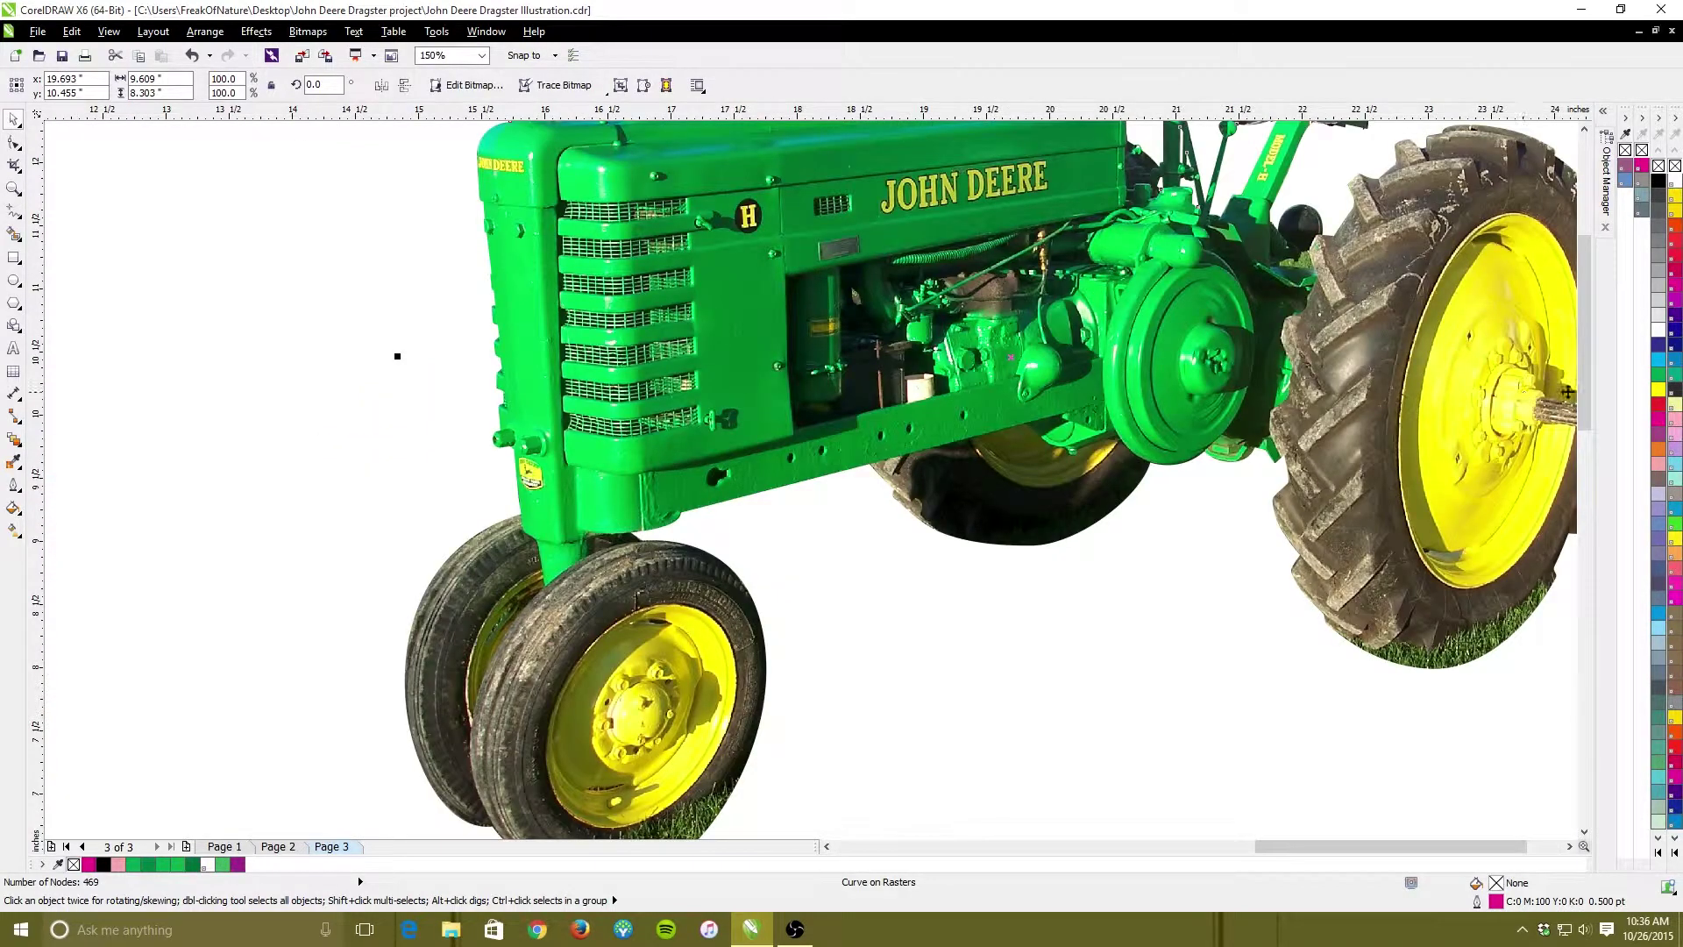
{"action": "left_click", "coordinate": [1583, 130]}
{"action": "left_click", "coordinate": [1584, 130]}
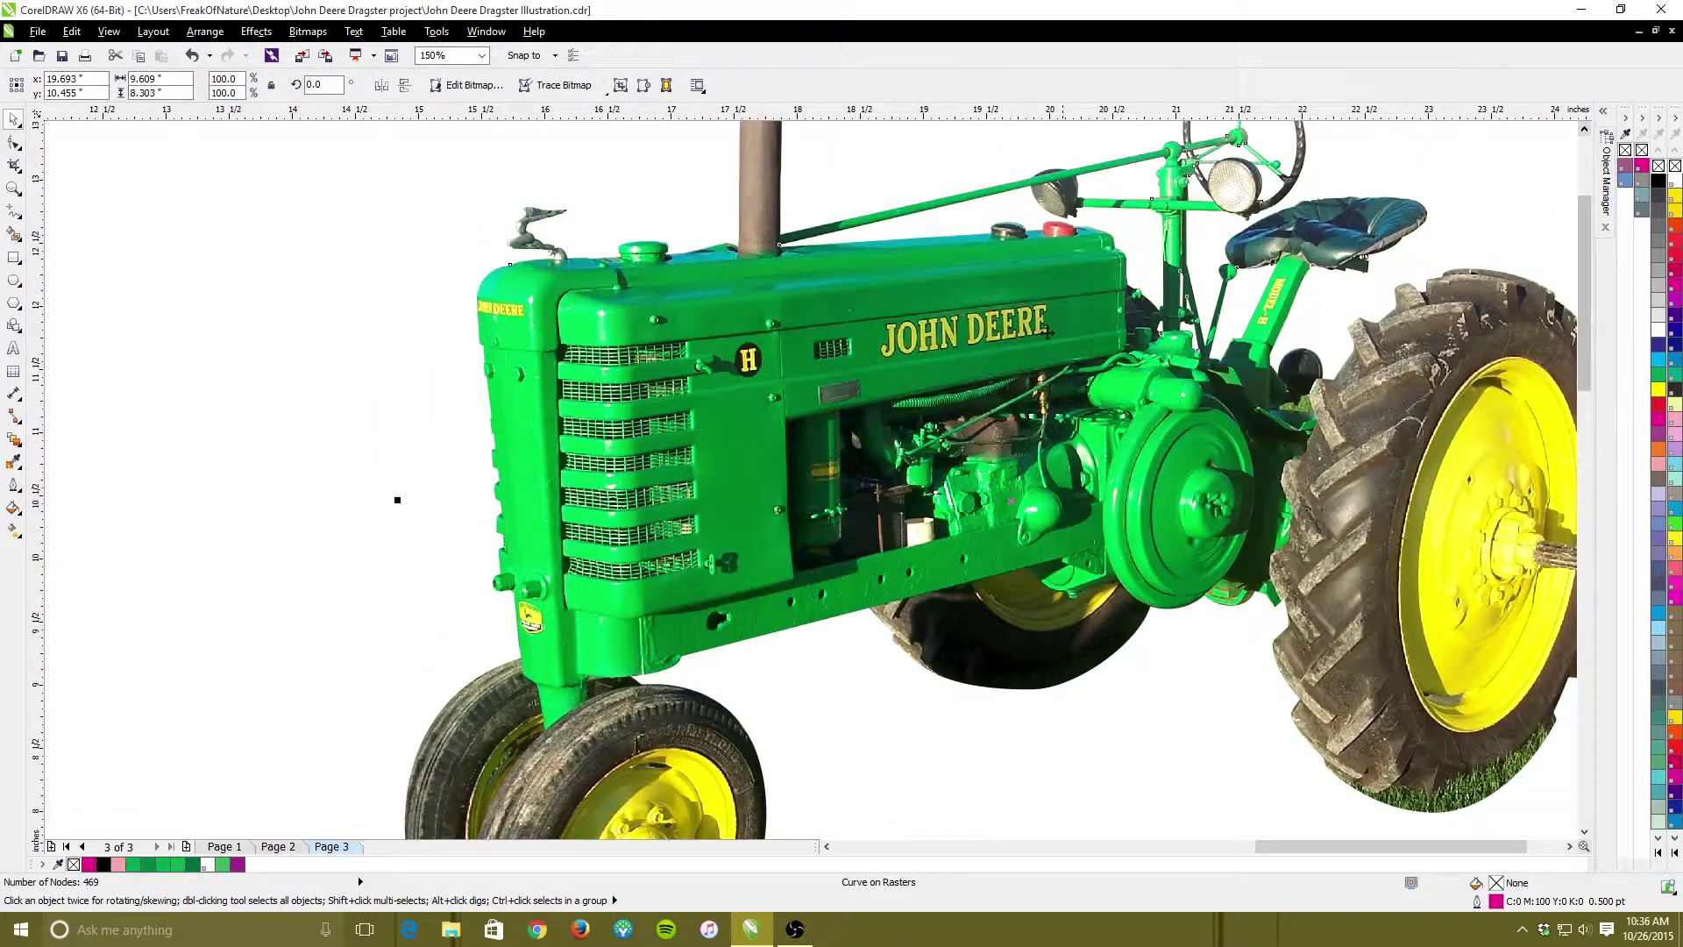
{"action": "left_click_drag", "start_coordinate": [967, 348], "coordinate": [709, 363]}
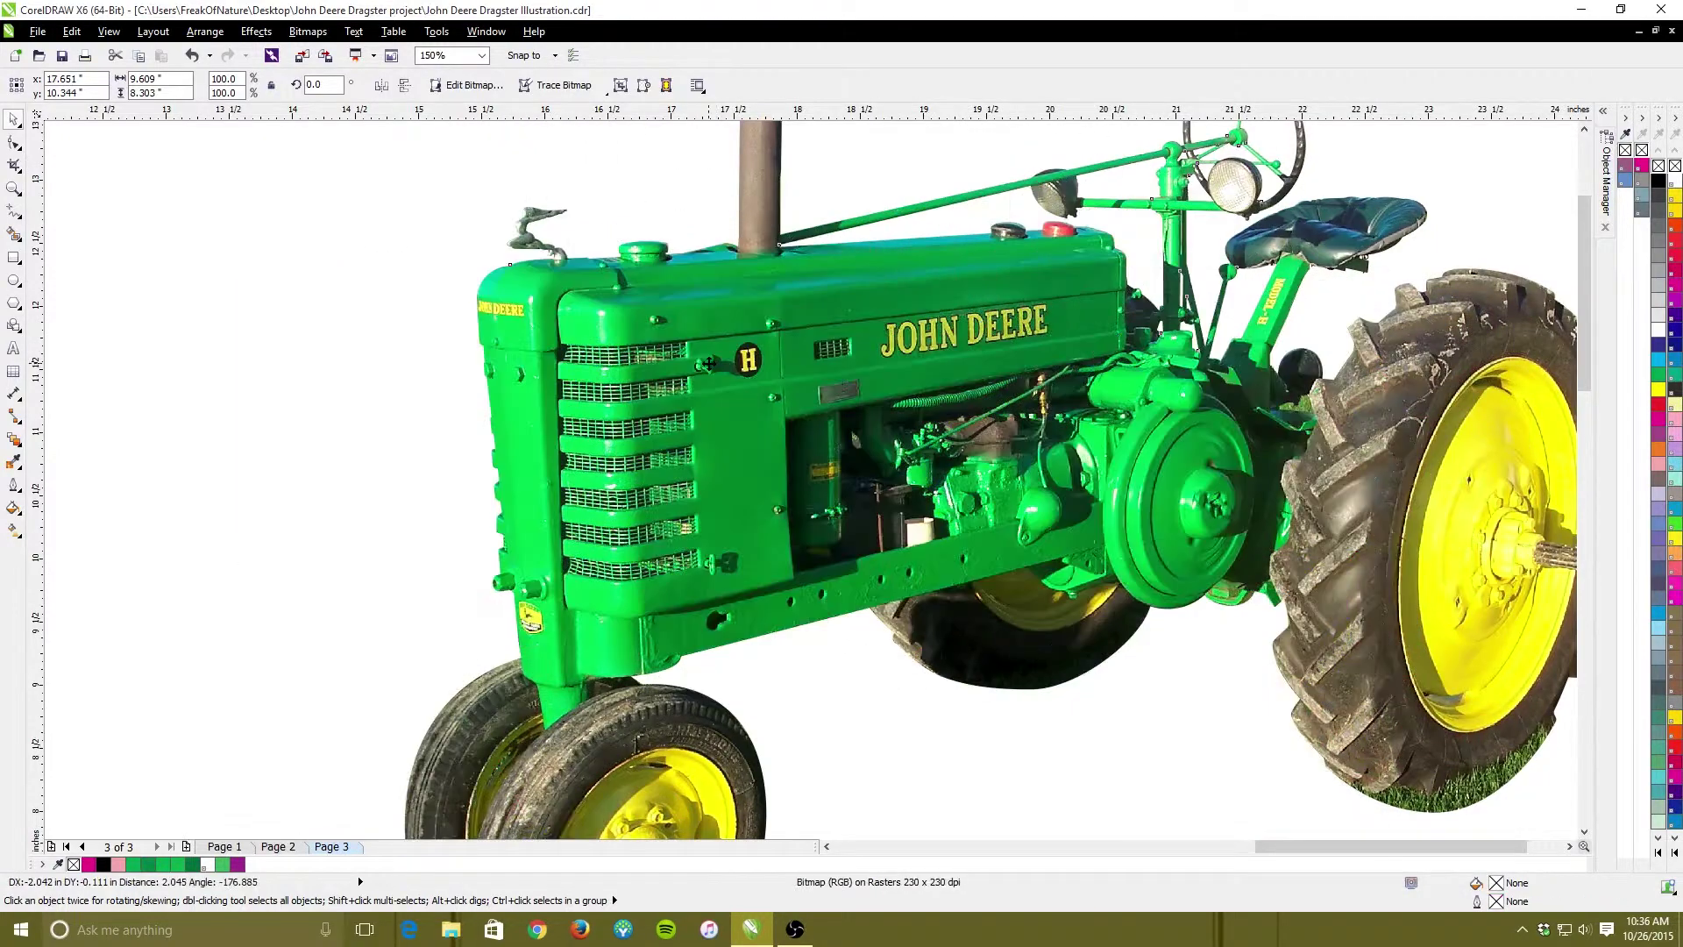
Move the cut-out tractor right and up, centring it at 23.665, 10.927 in on white
{"action": "scroll", "coordinate": [767, 377], "scroll_direction": "down", "scroll_amount": 2}
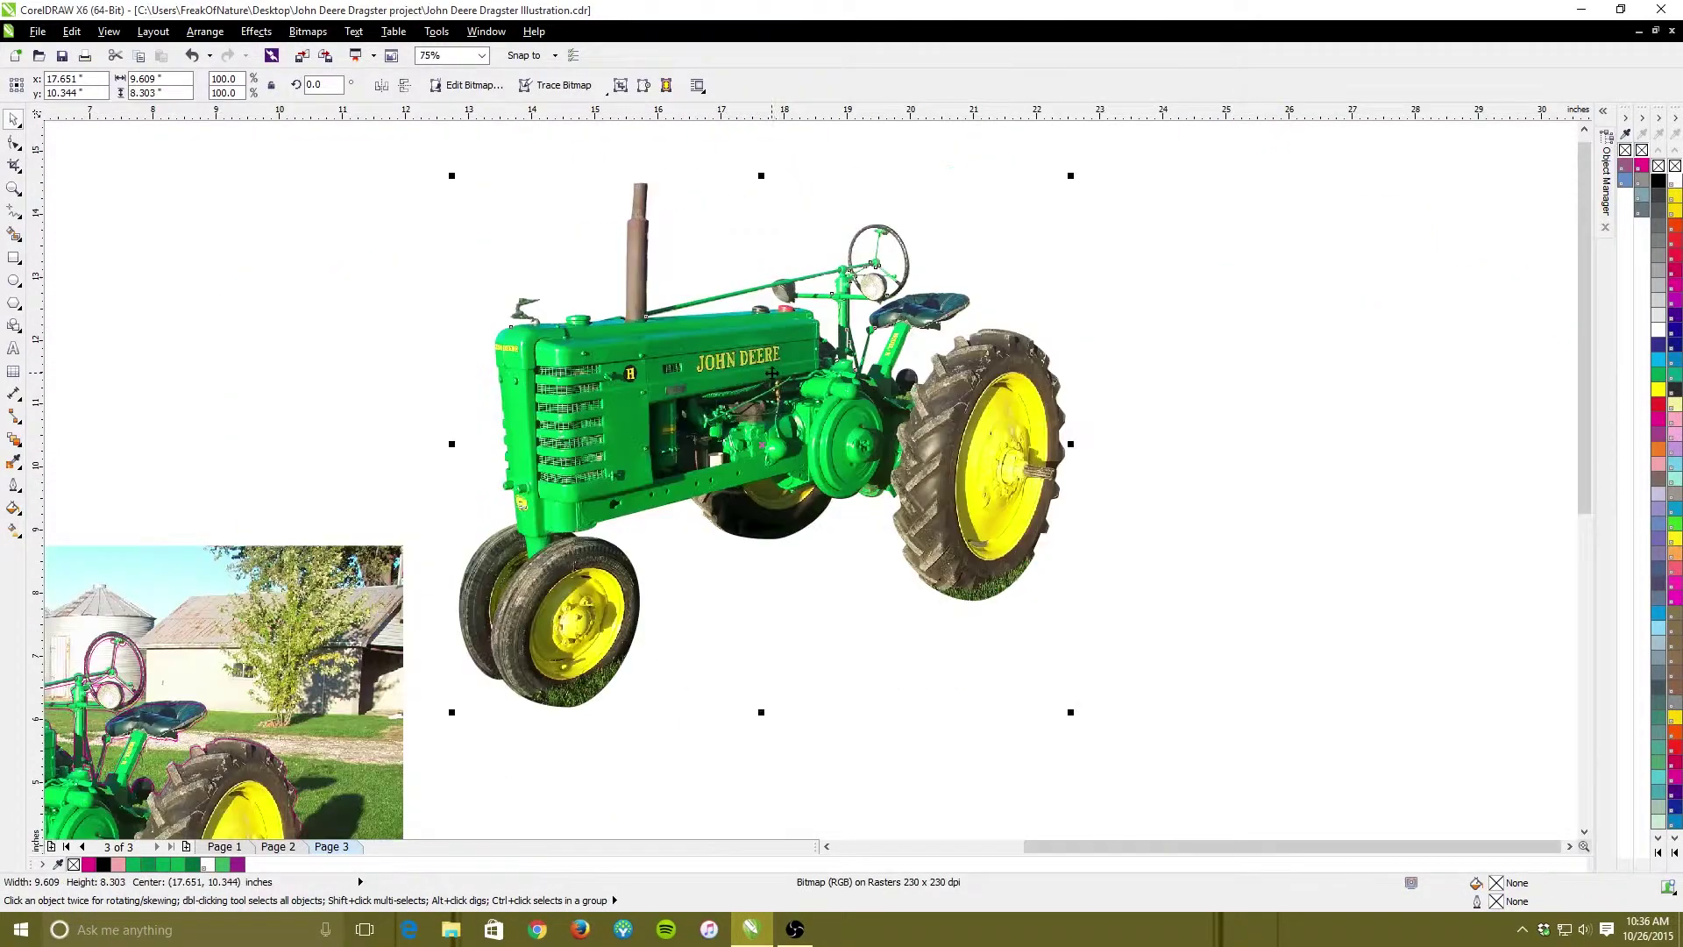
{"action": "scroll", "coordinate": [933, 387], "scroll_direction": "up", "scroll_amount": 2}
{"action": "scroll", "coordinate": [932, 387], "scroll_direction": "up", "scroll_amount": 1}
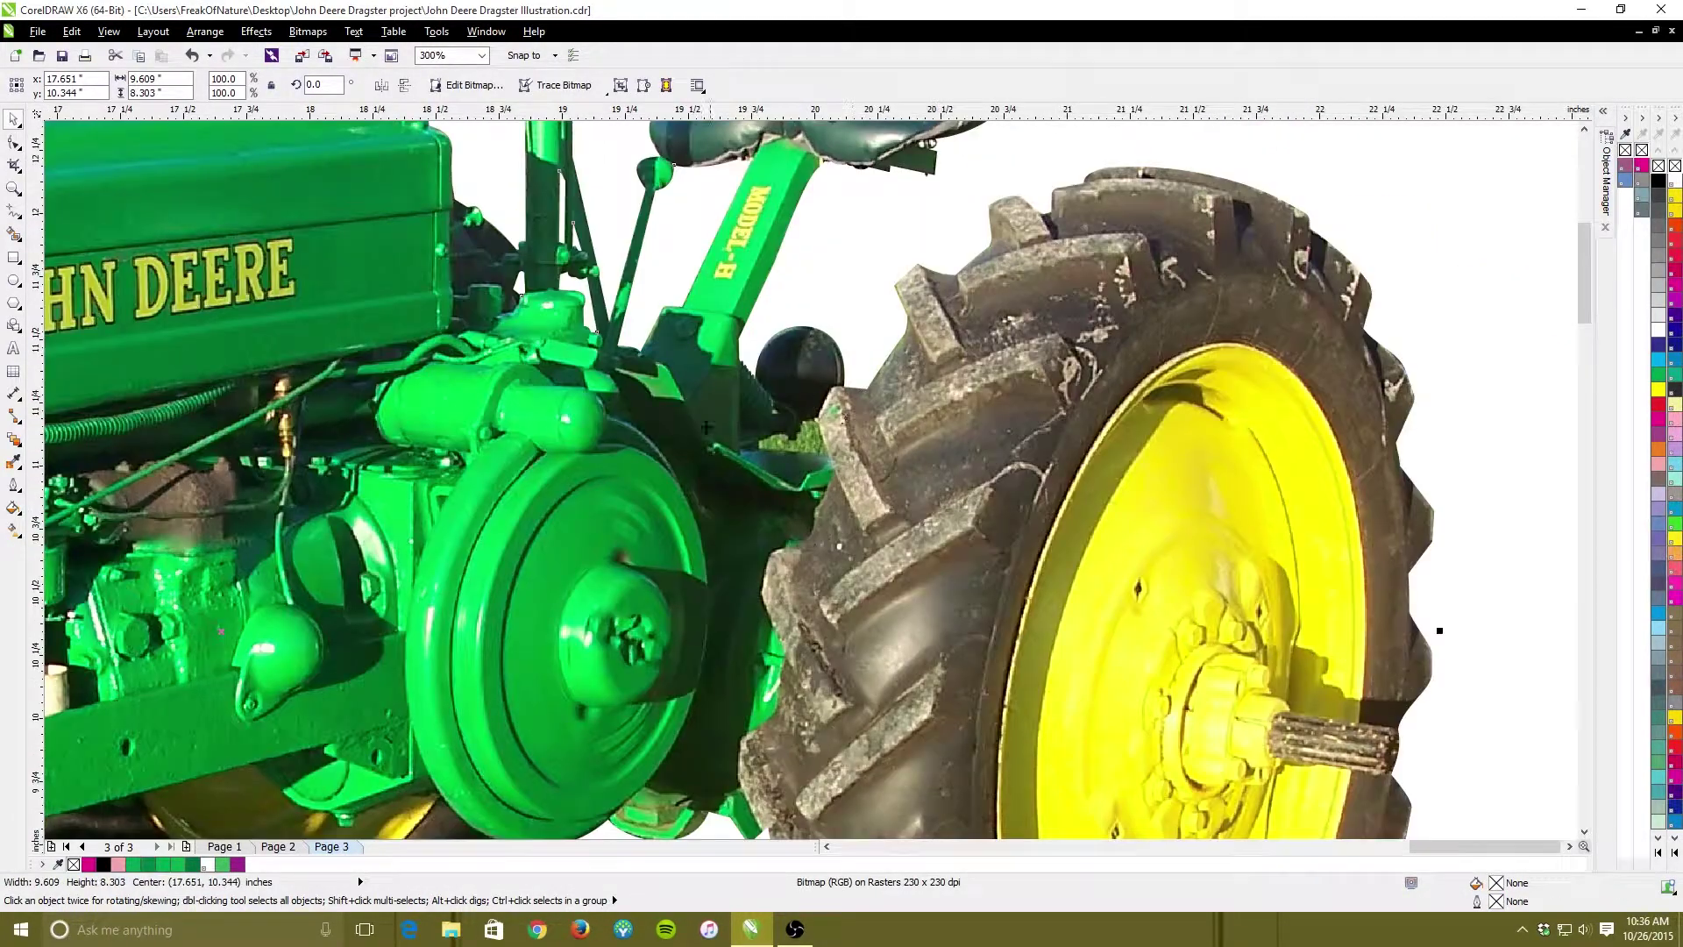
{"action": "scroll", "coordinate": [838, 472], "scroll_direction": "down", "scroll_amount": 1}
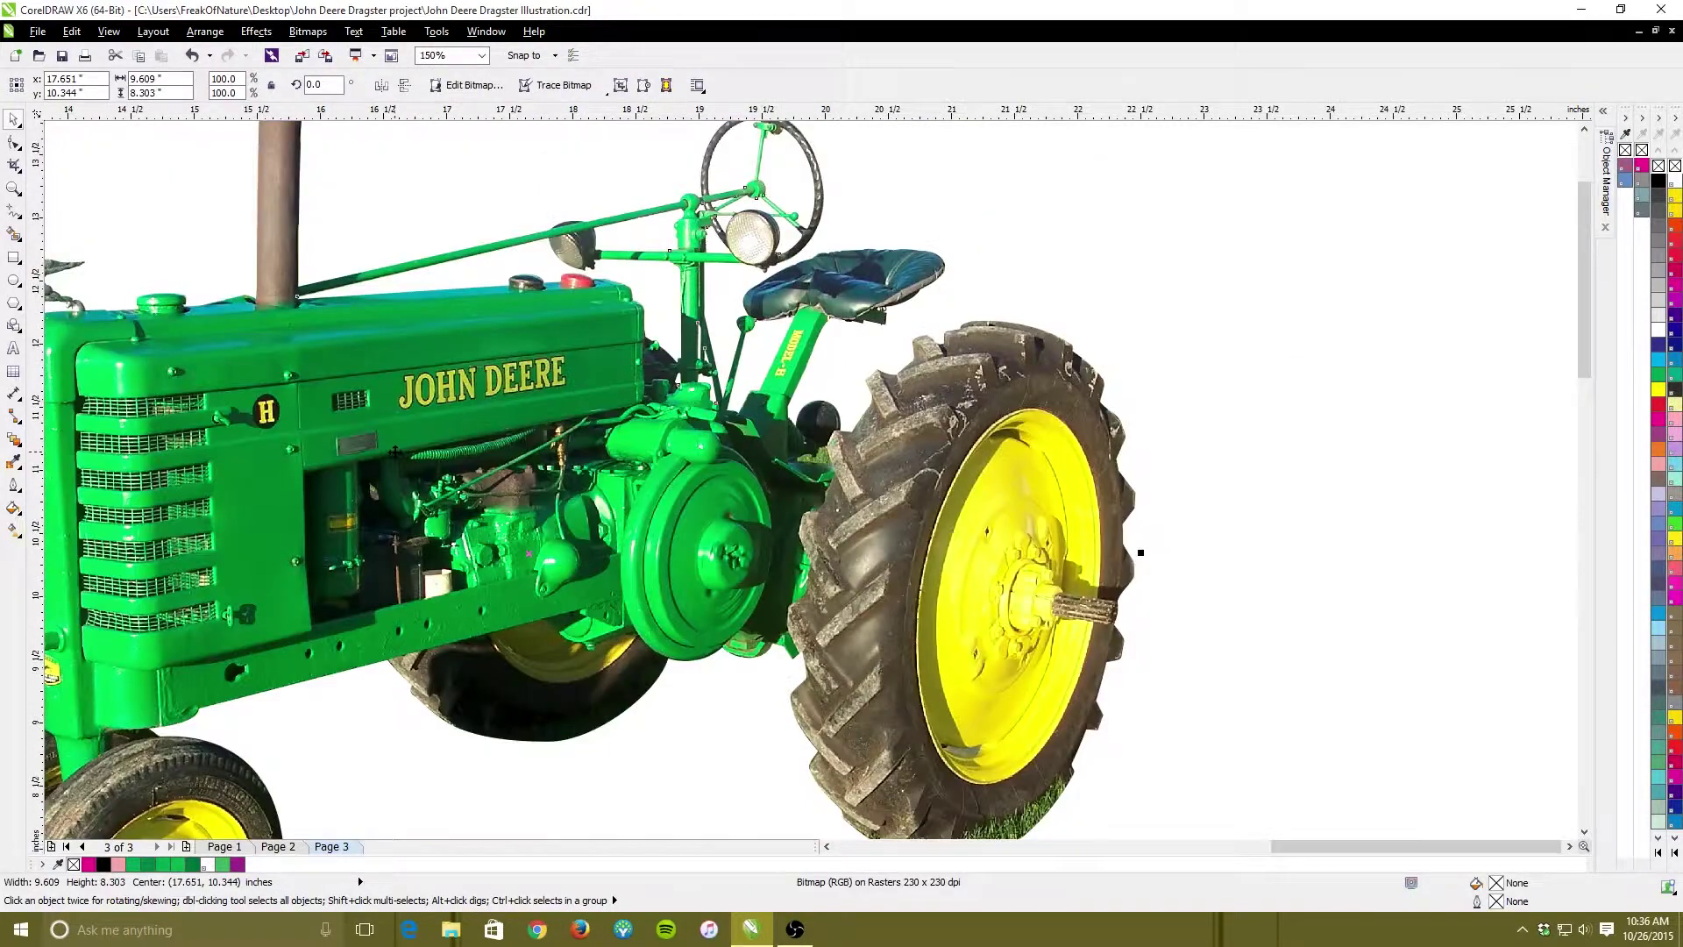
{"action": "scroll", "coordinate": [421, 449], "scroll_direction": "down", "scroll_amount": 1}
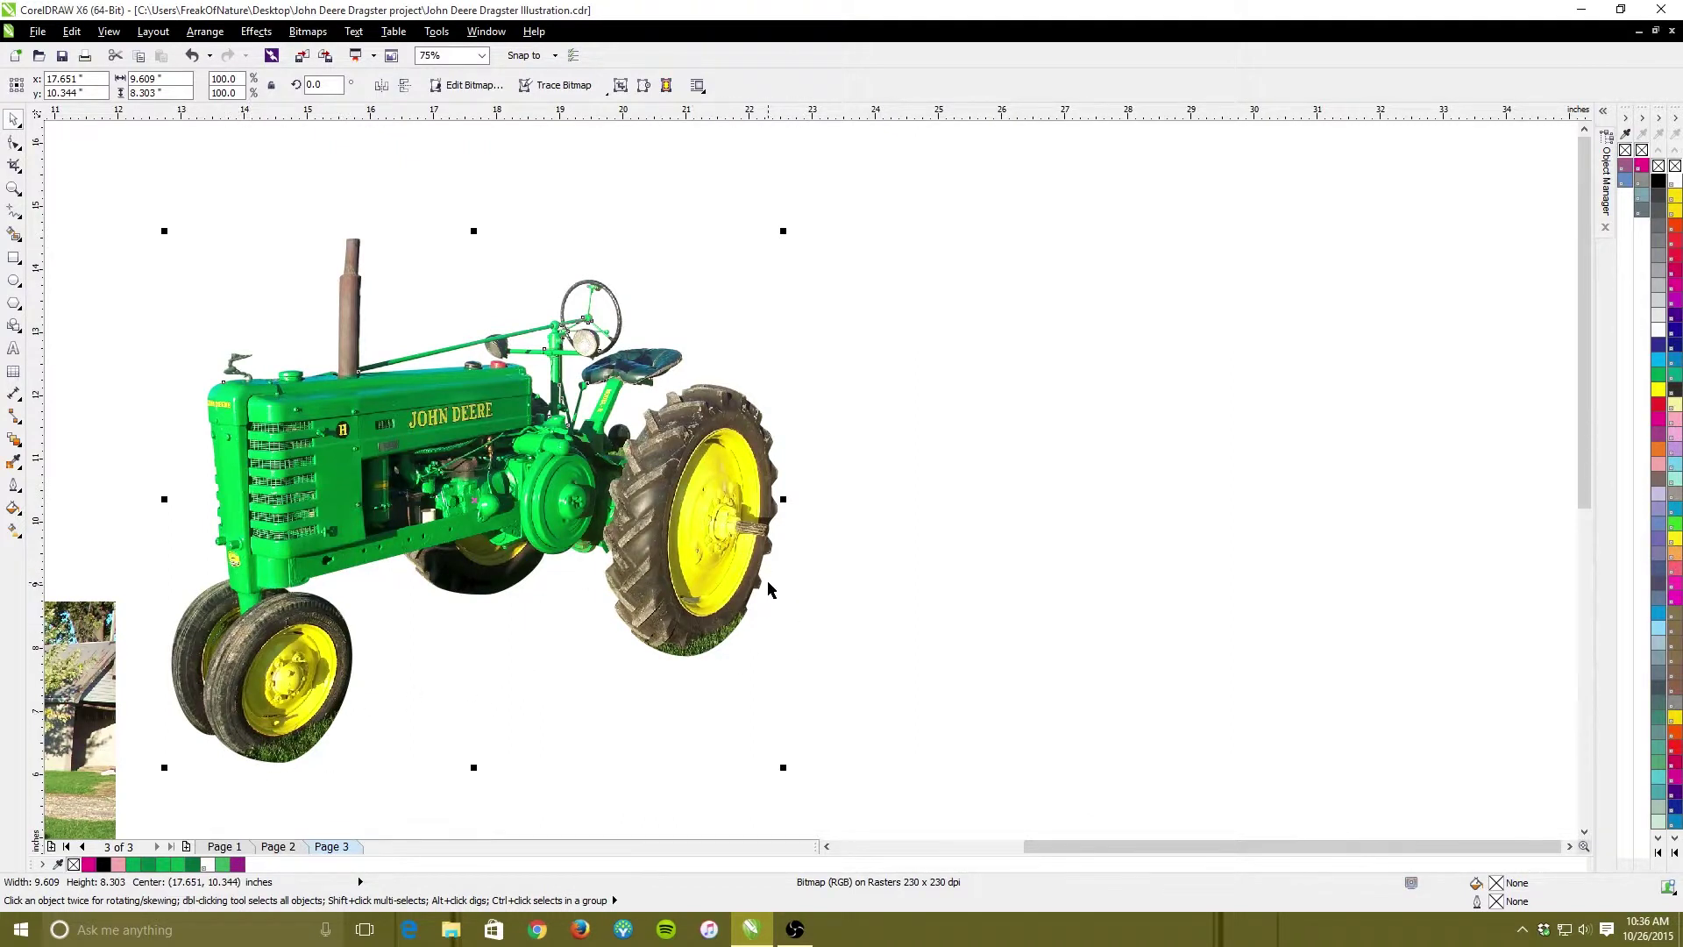
{"action": "left_click_drag", "start_coordinate": [313, 445], "coordinate": [698, 404]}
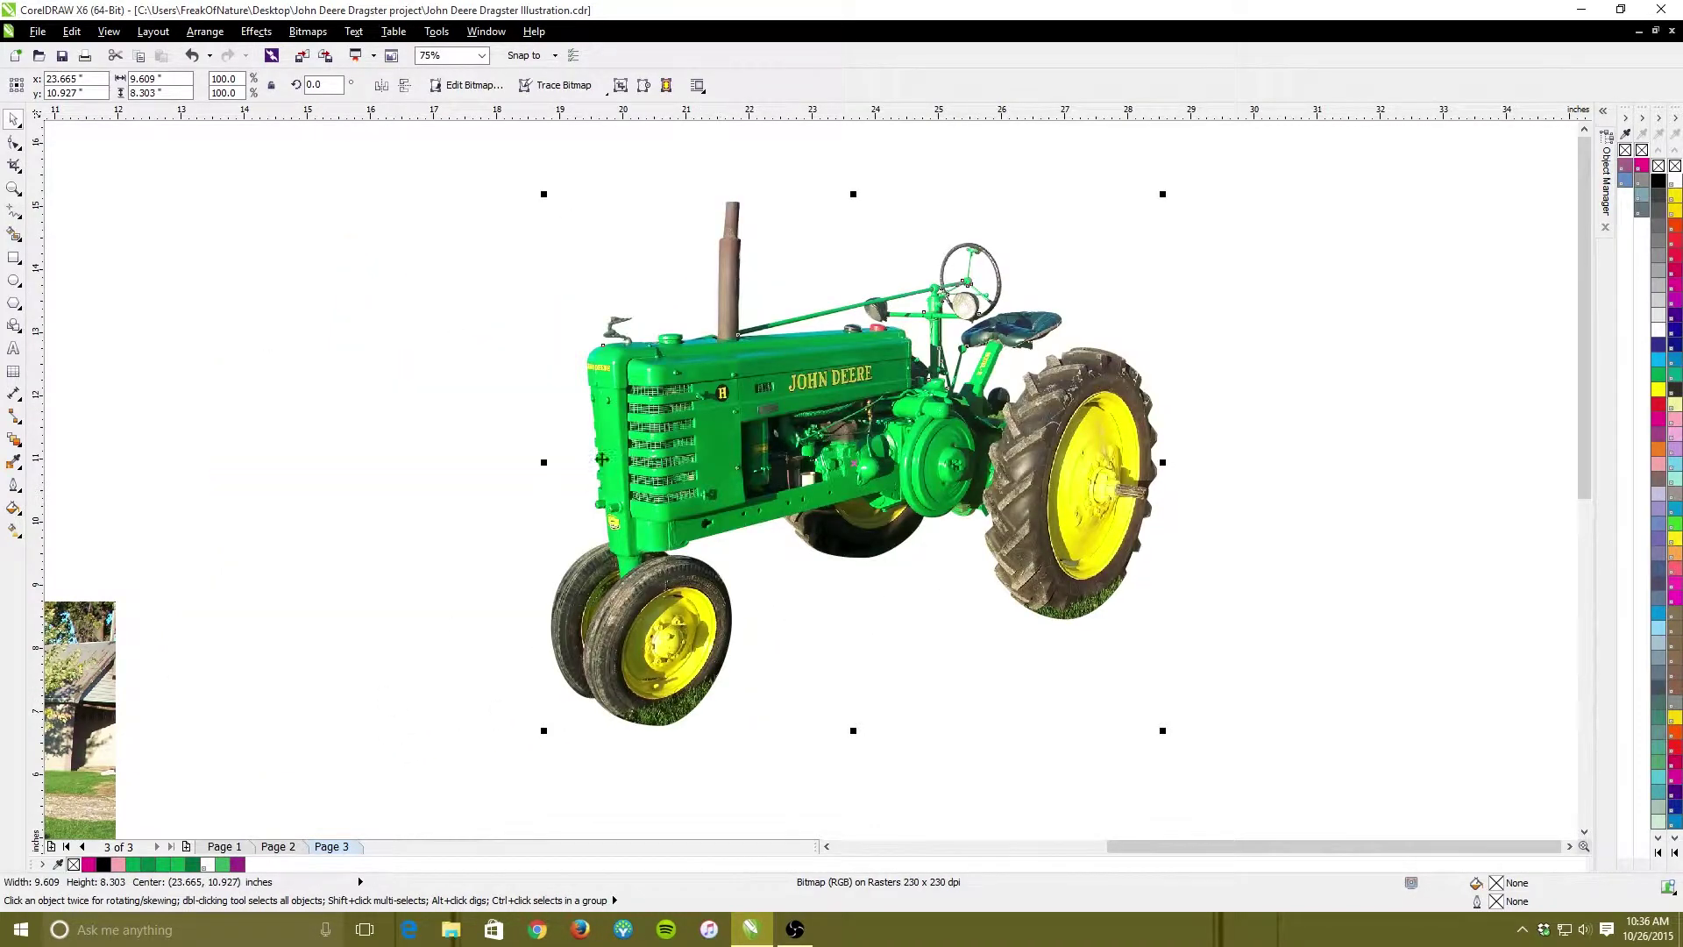
{"action": "scroll", "coordinate": [600, 327], "scroll_direction": "up", "scroll_amount": 1}
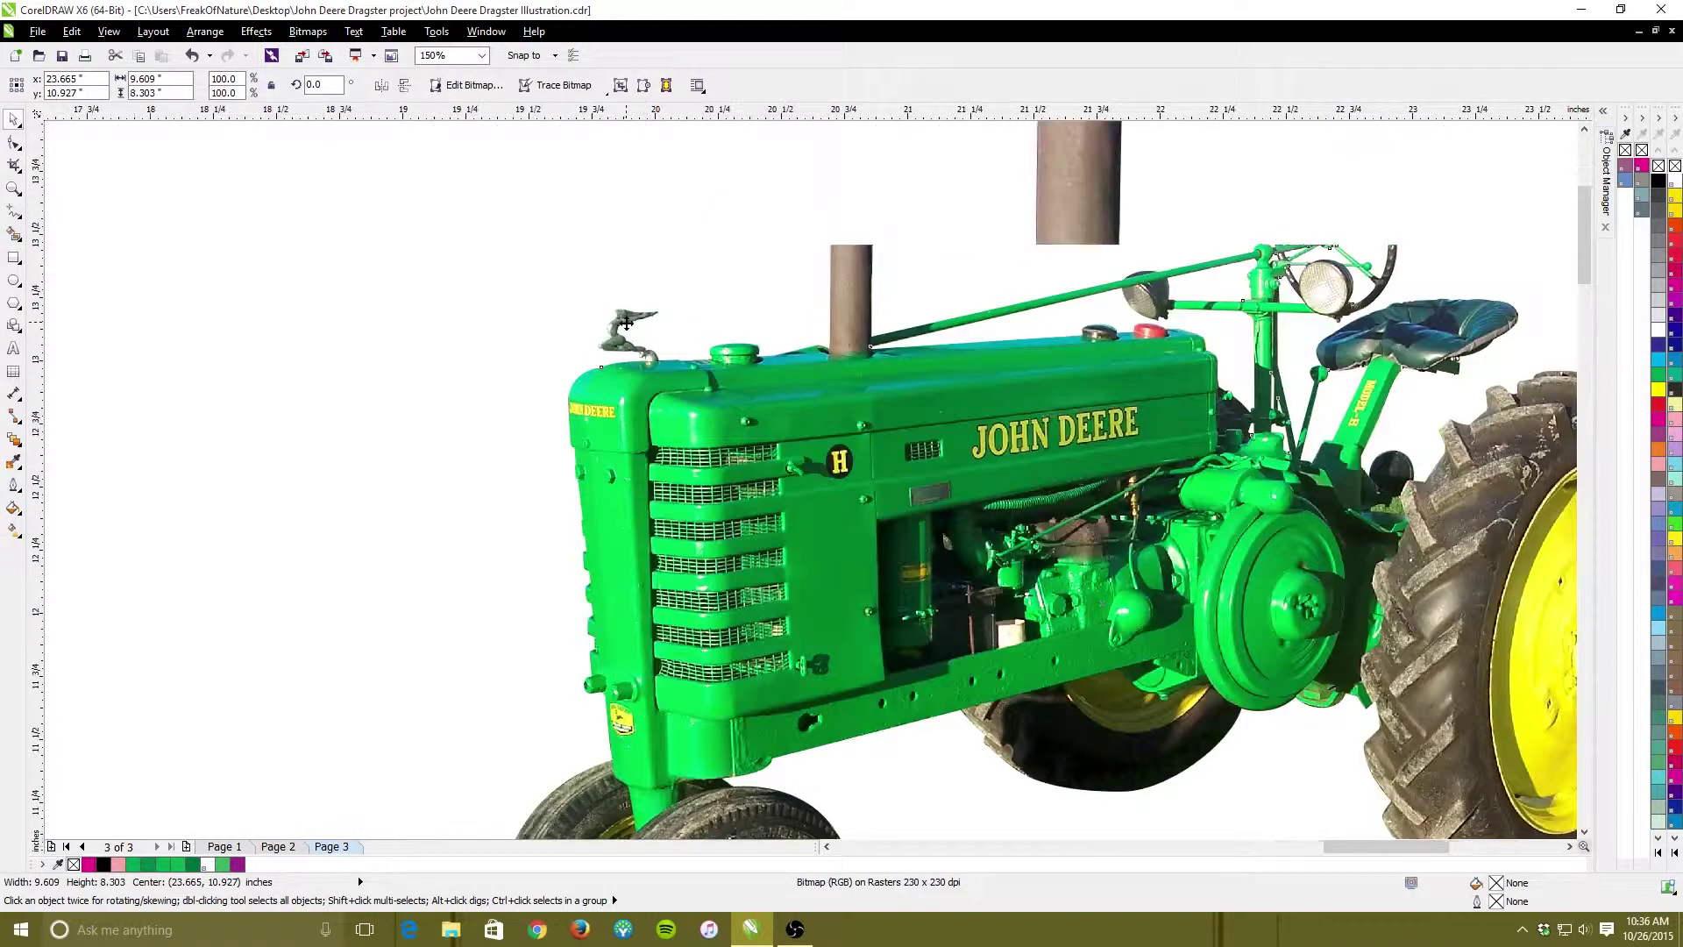
{"action": "scroll", "coordinate": [641, 333], "scroll_direction": "up", "scroll_amount": 3}
{"action": "scroll", "coordinate": [642, 335], "scroll_direction": "down", "scroll_amount": 2}
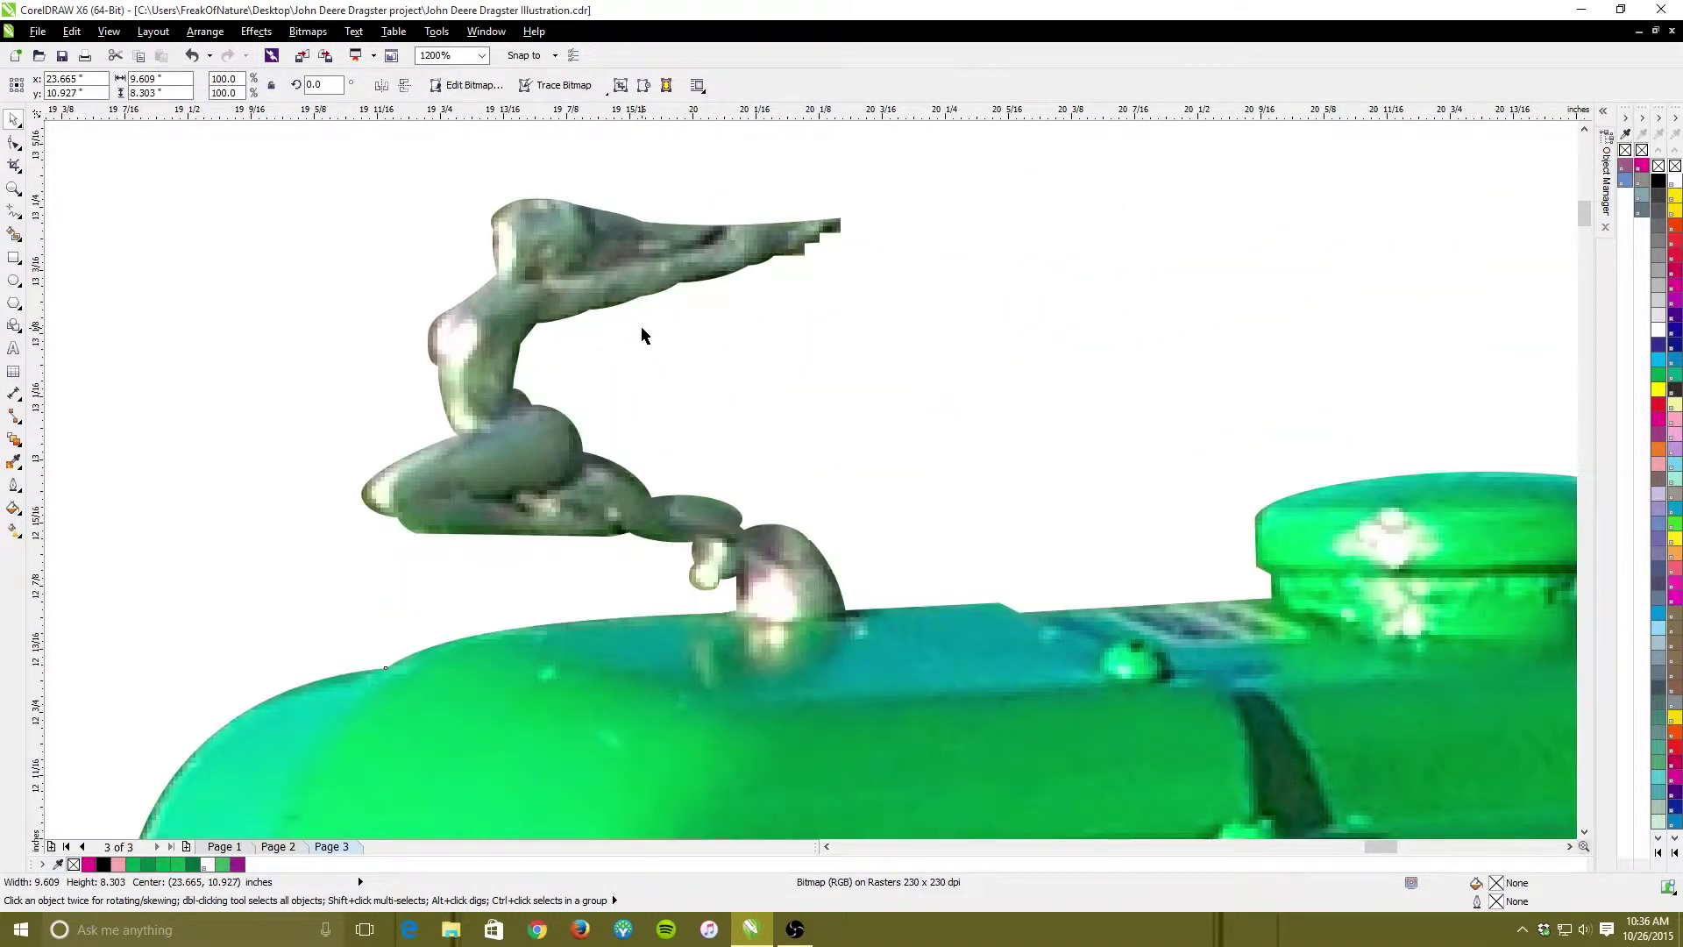
{"action": "scroll", "coordinate": [645, 331], "scroll_direction": "down", "scroll_amount": 1}
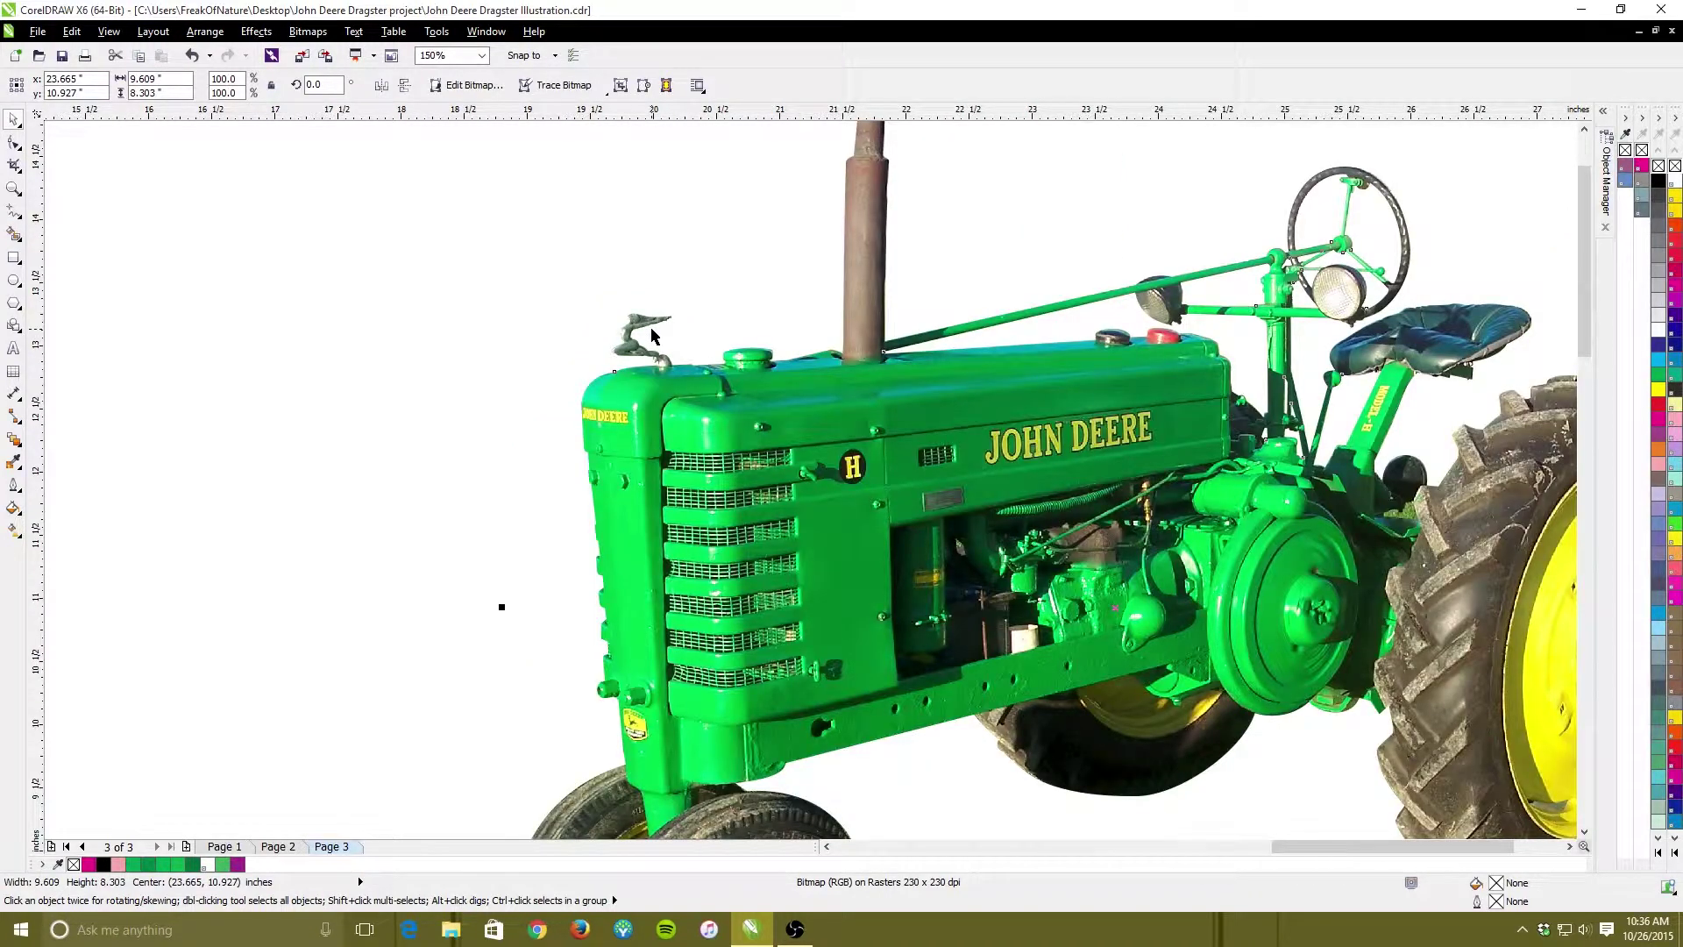
Shift the cut-out tractor left and move the original photo to the right of the page
{"action": "scroll", "coordinate": [834, 302], "scroll_direction": "down", "scroll_amount": 1}
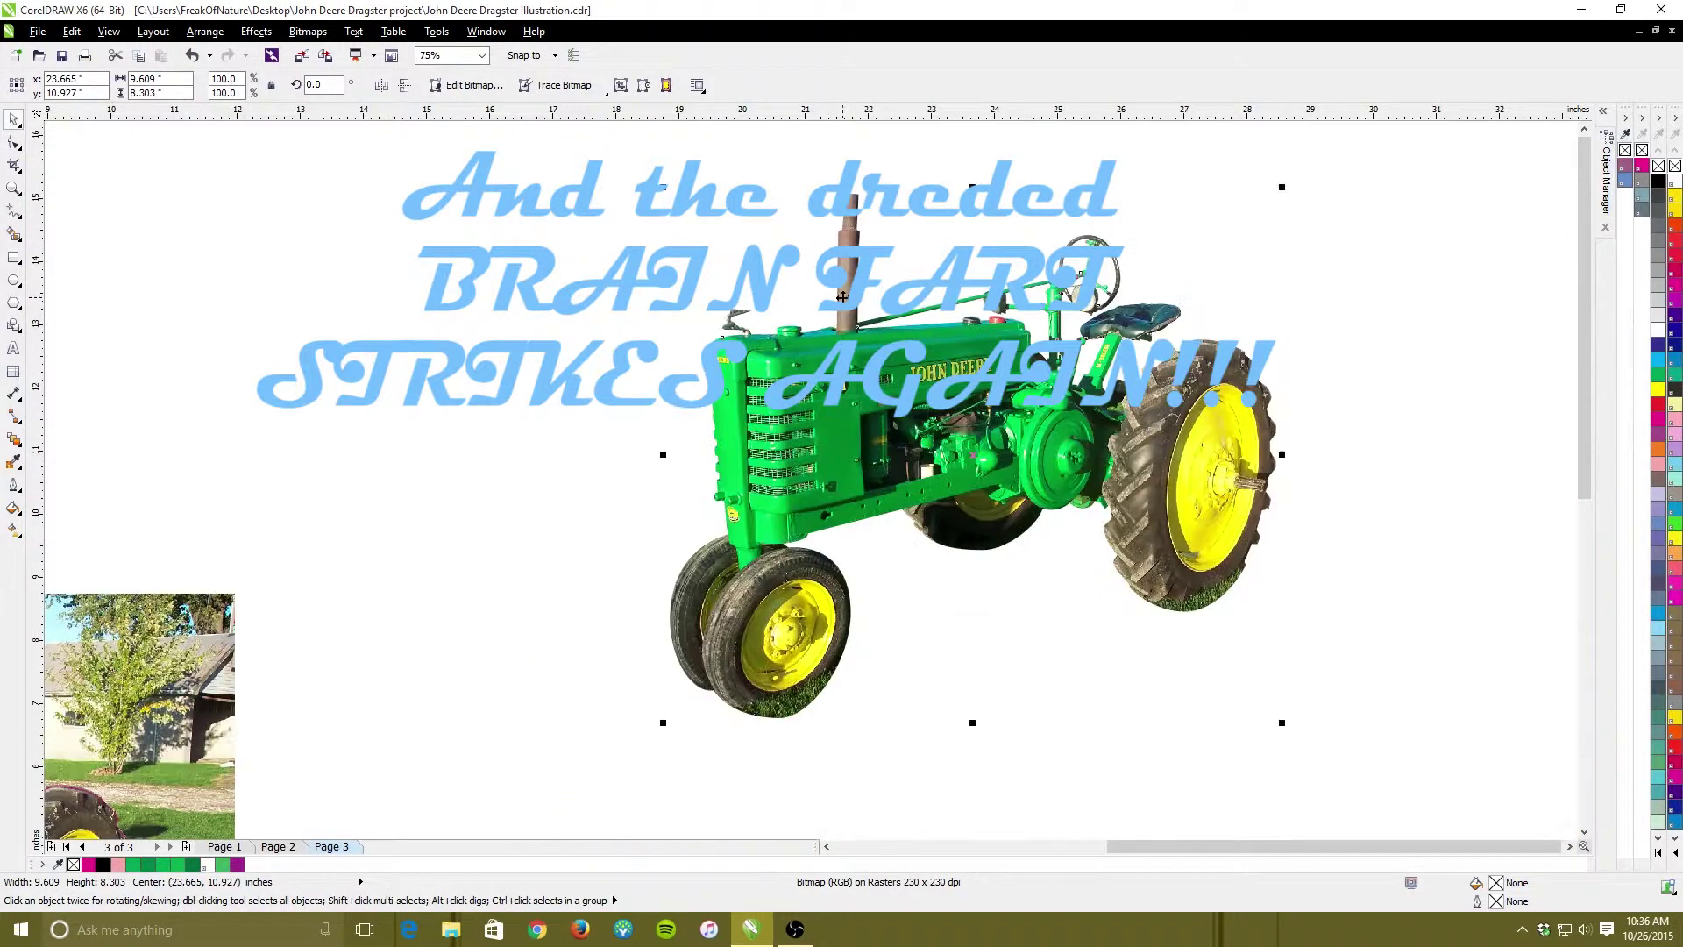
{"action": "left_click_drag", "start_coordinate": [1002, 431], "coordinate": [722, 397]}
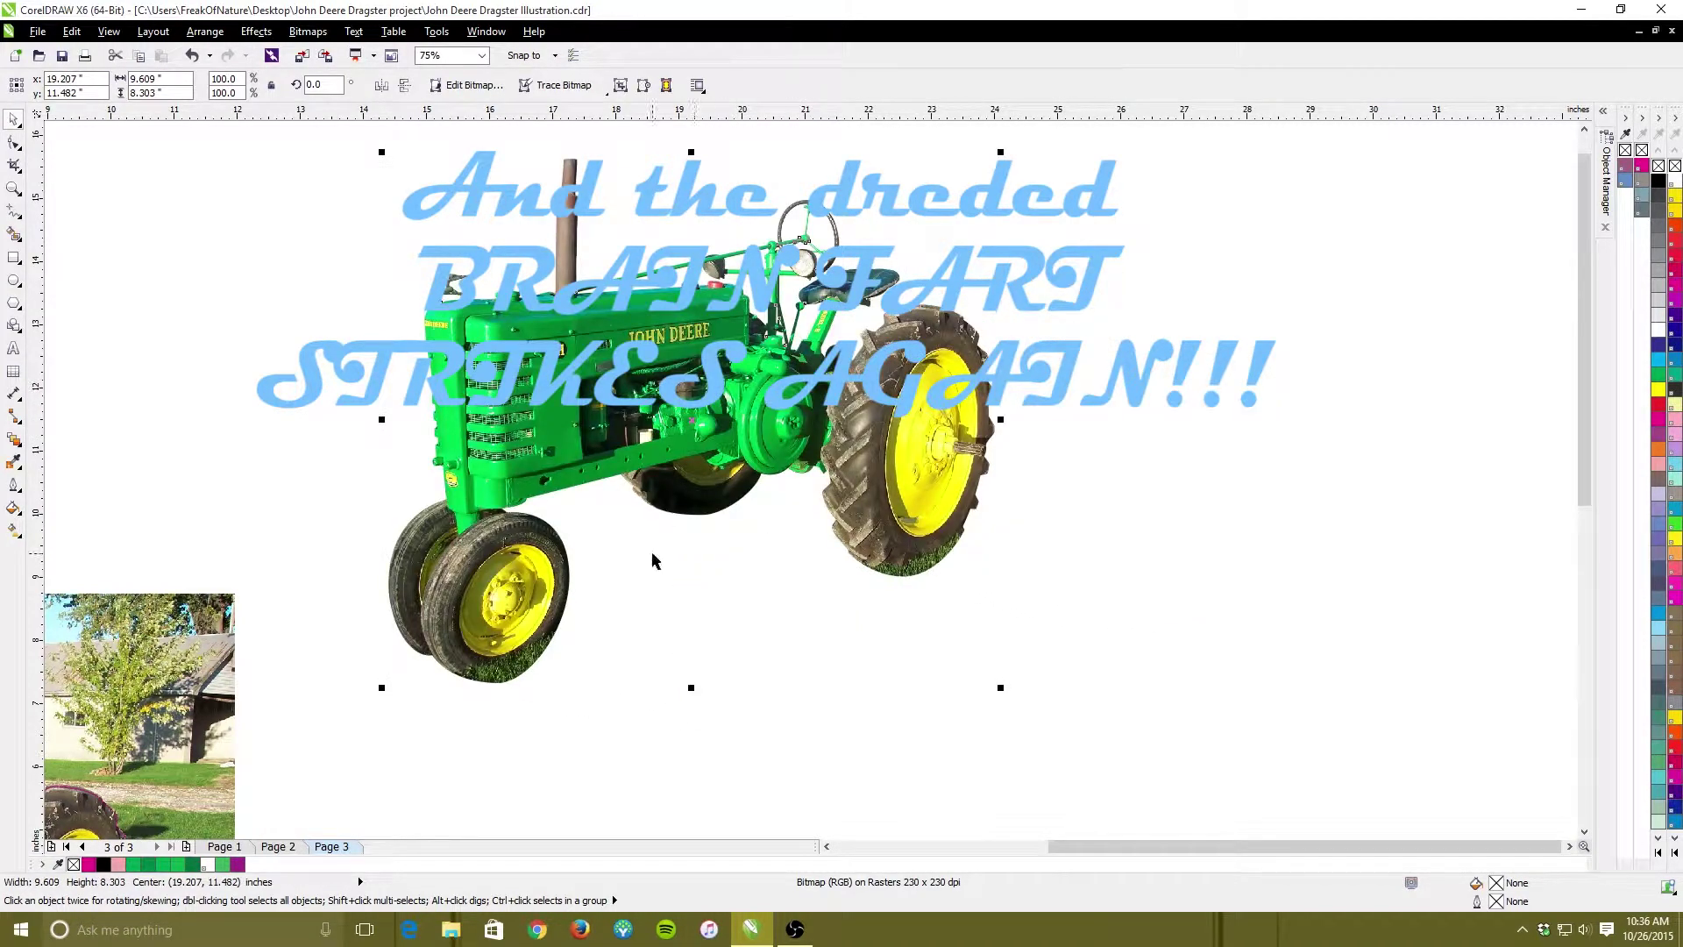
{"action": "scroll", "coordinate": [655, 560], "scroll_direction": "down", "scroll_amount": 1}
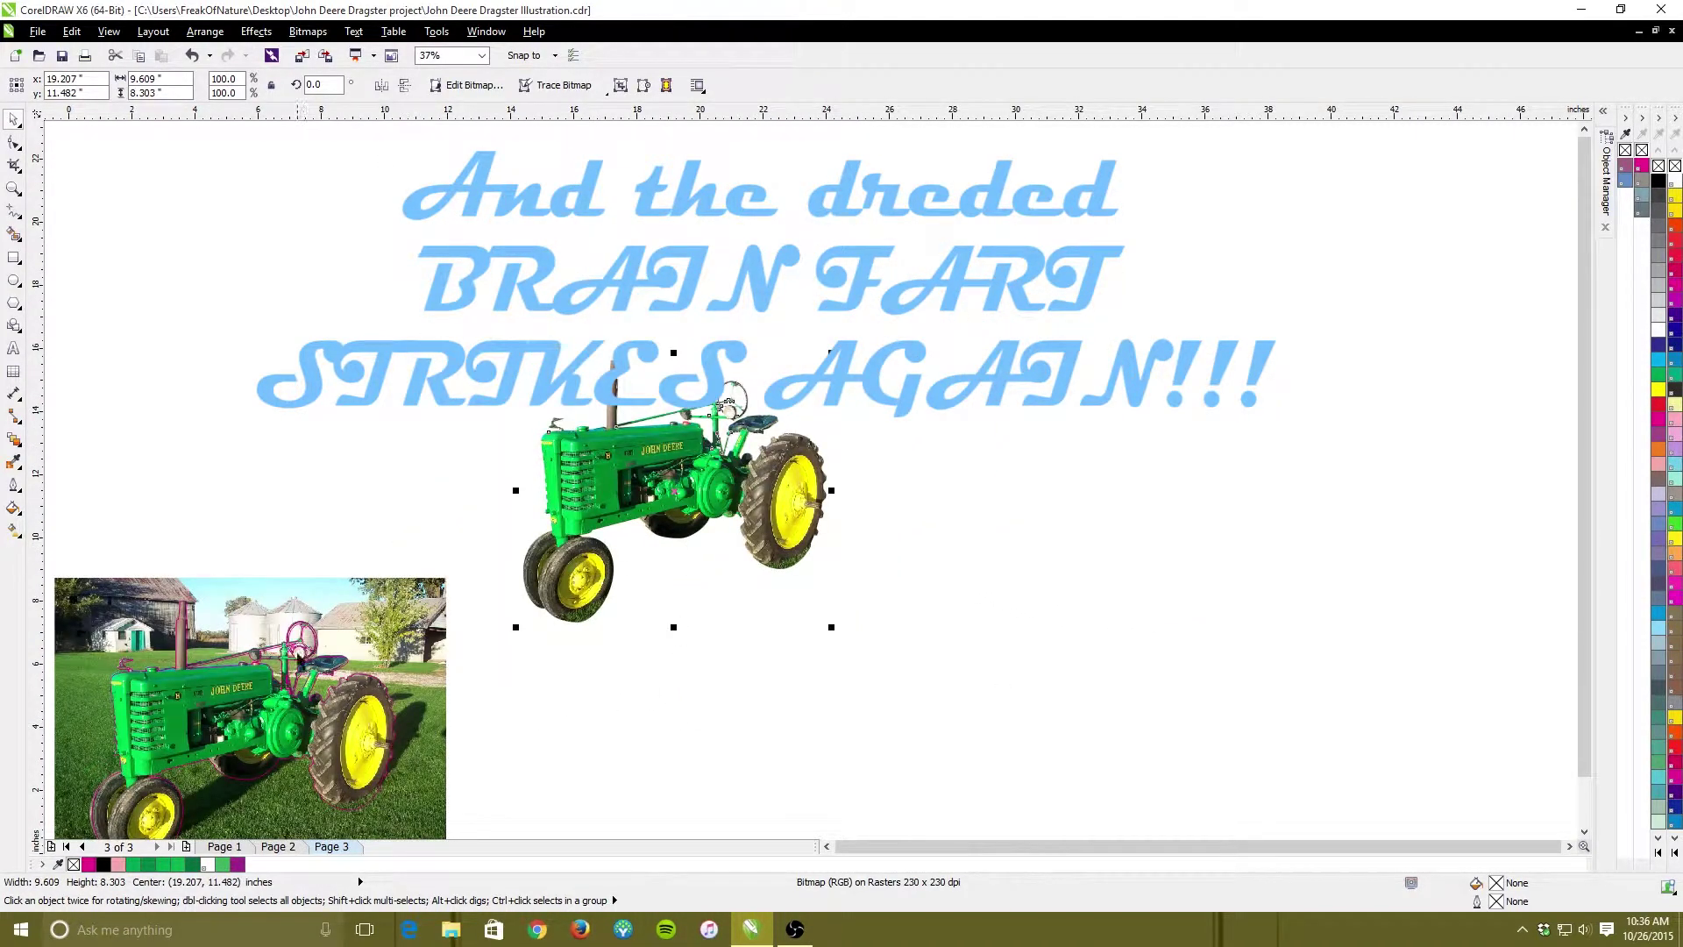
{"action": "scroll", "coordinate": [136, 601], "scroll_direction": "down", "scroll_amount": 1}
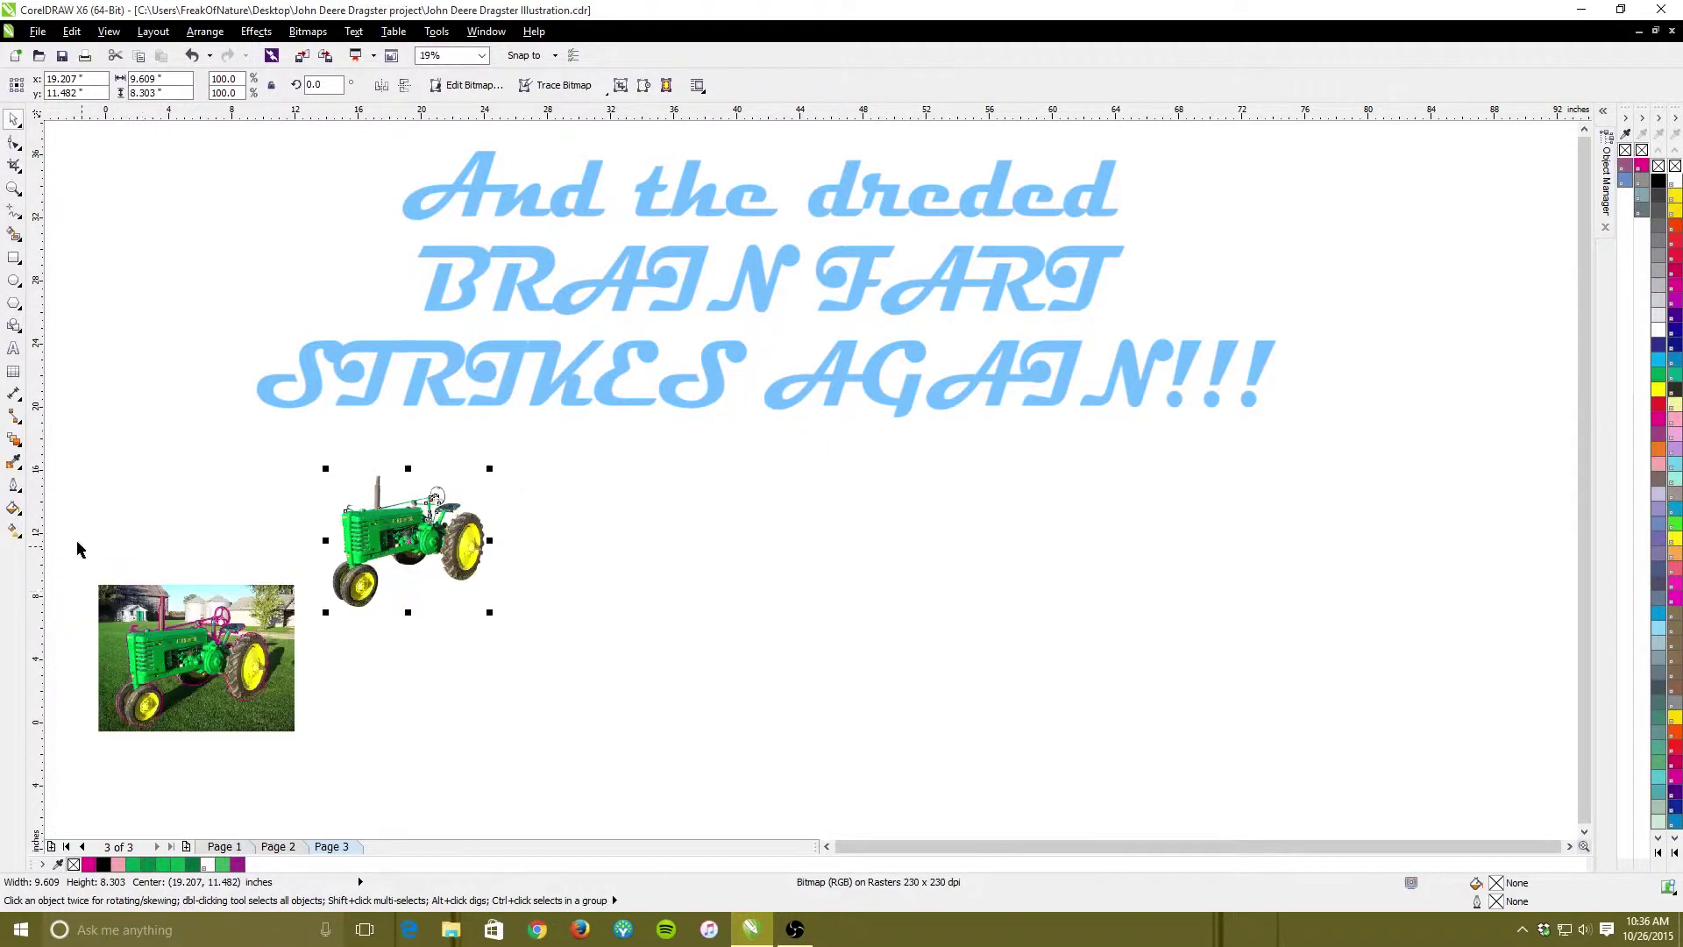
{"action": "left_click_drag", "start_coordinate": [58, 524], "coordinate": [318, 784]}
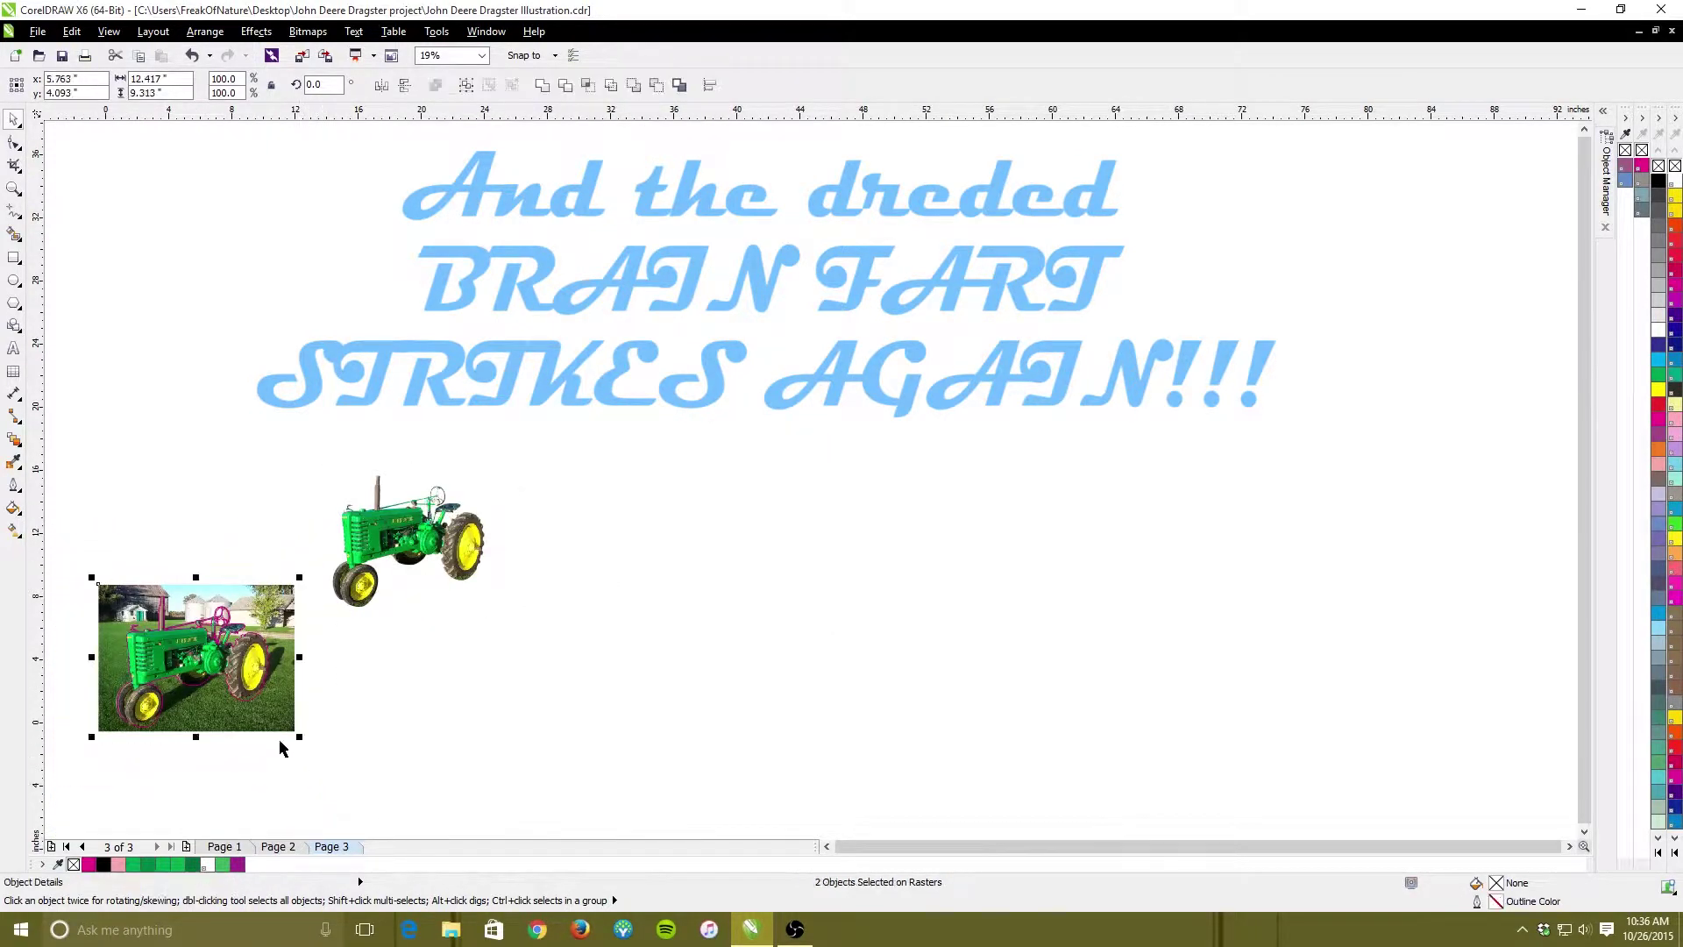
{"action": "left_click_drag", "start_coordinate": [206, 706], "coordinate": [1096, 575]}
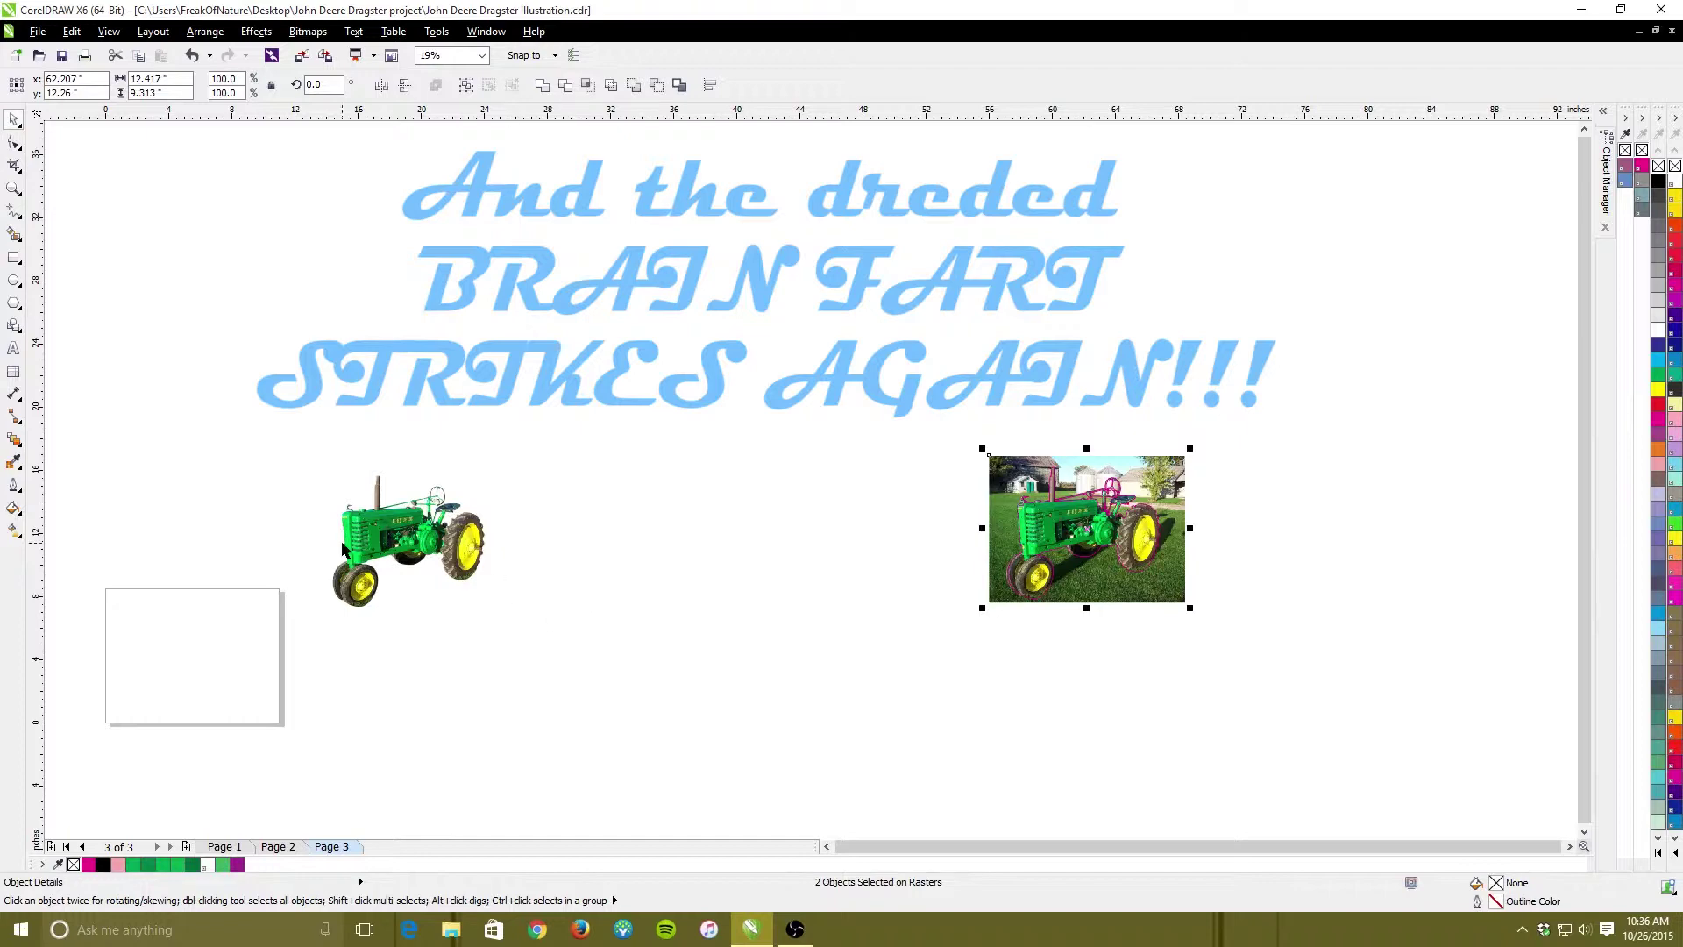
Place the cut-out tractor on the white page rectangle, centred at 5.637, 4.344 in
{"action": "left_click_drag", "start_coordinate": [384, 548], "coordinate": [259, 659]}
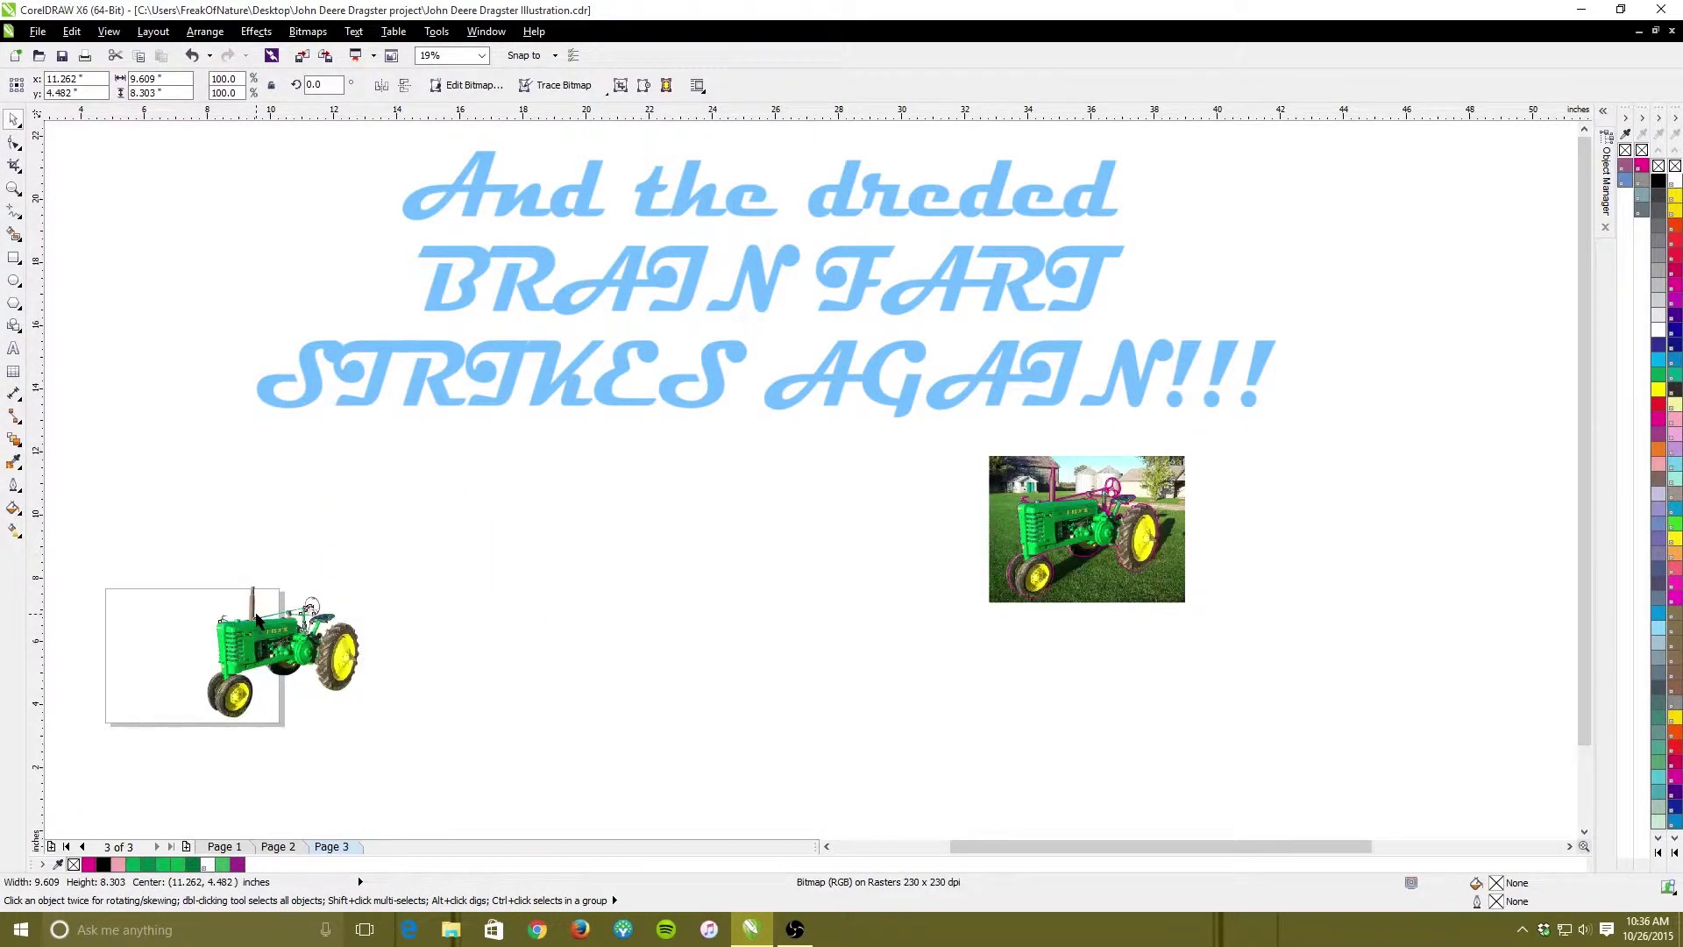
{"action": "scroll", "coordinate": [257, 618], "scroll_direction": "up", "scroll_amount": 2}
{"action": "scroll", "coordinate": [335, 642], "scroll_direction": "up", "scroll_amount": 2}
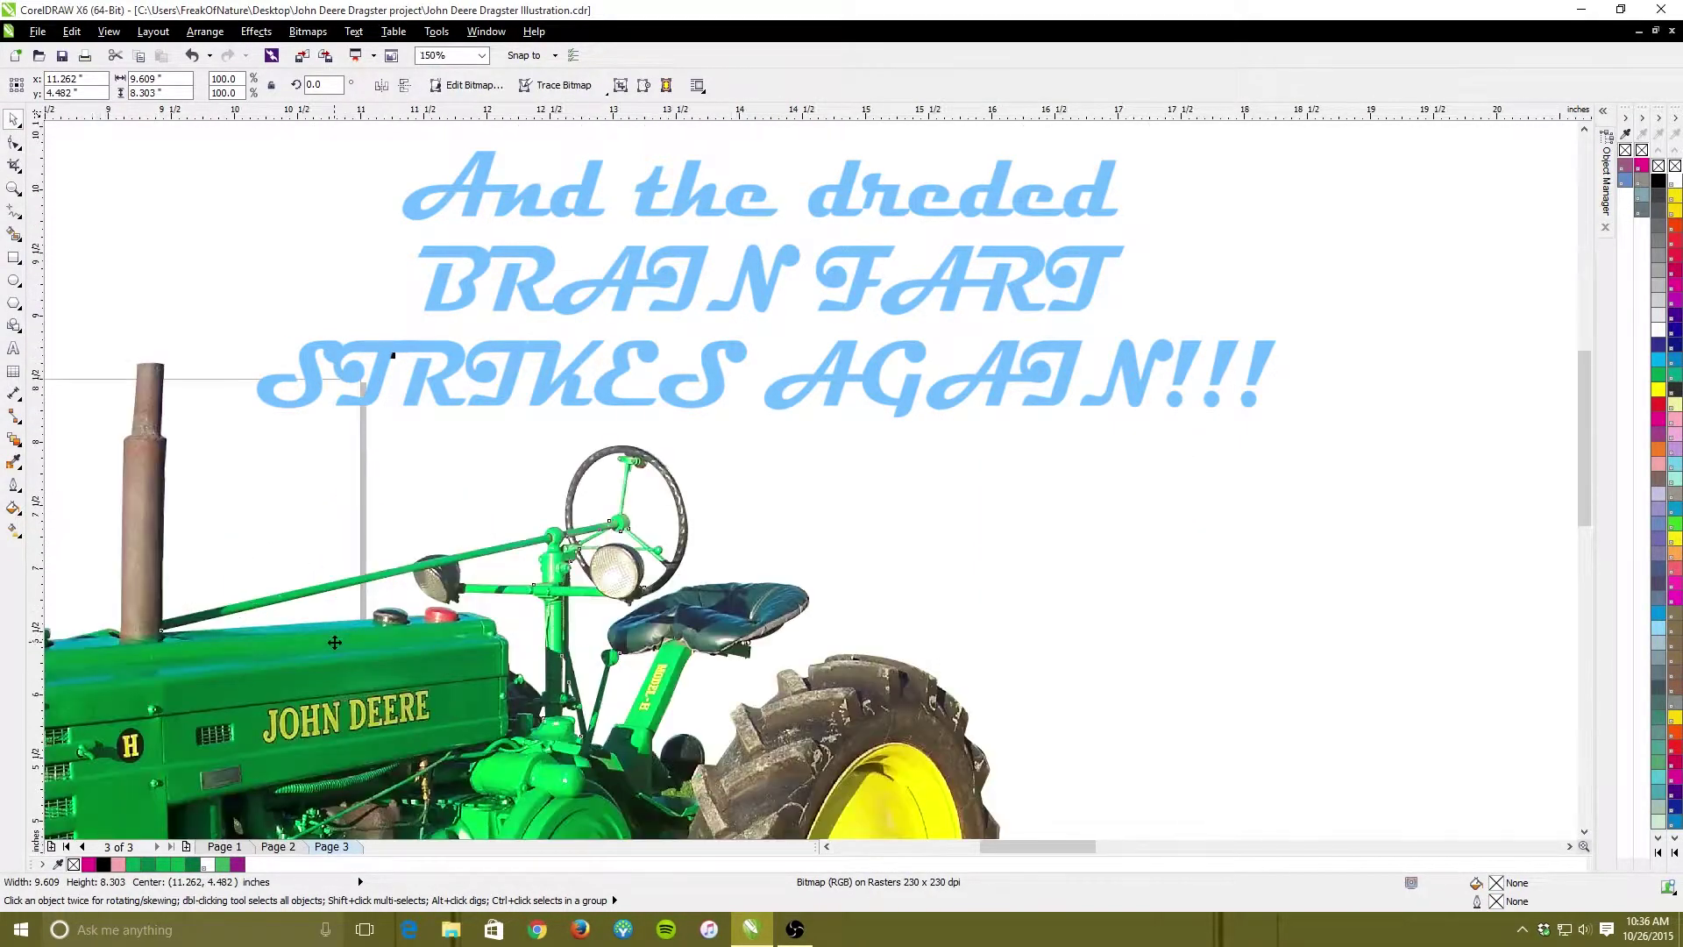
{"action": "scroll", "coordinate": [339, 643], "scroll_direction": "down", "scroll_amount": 2}
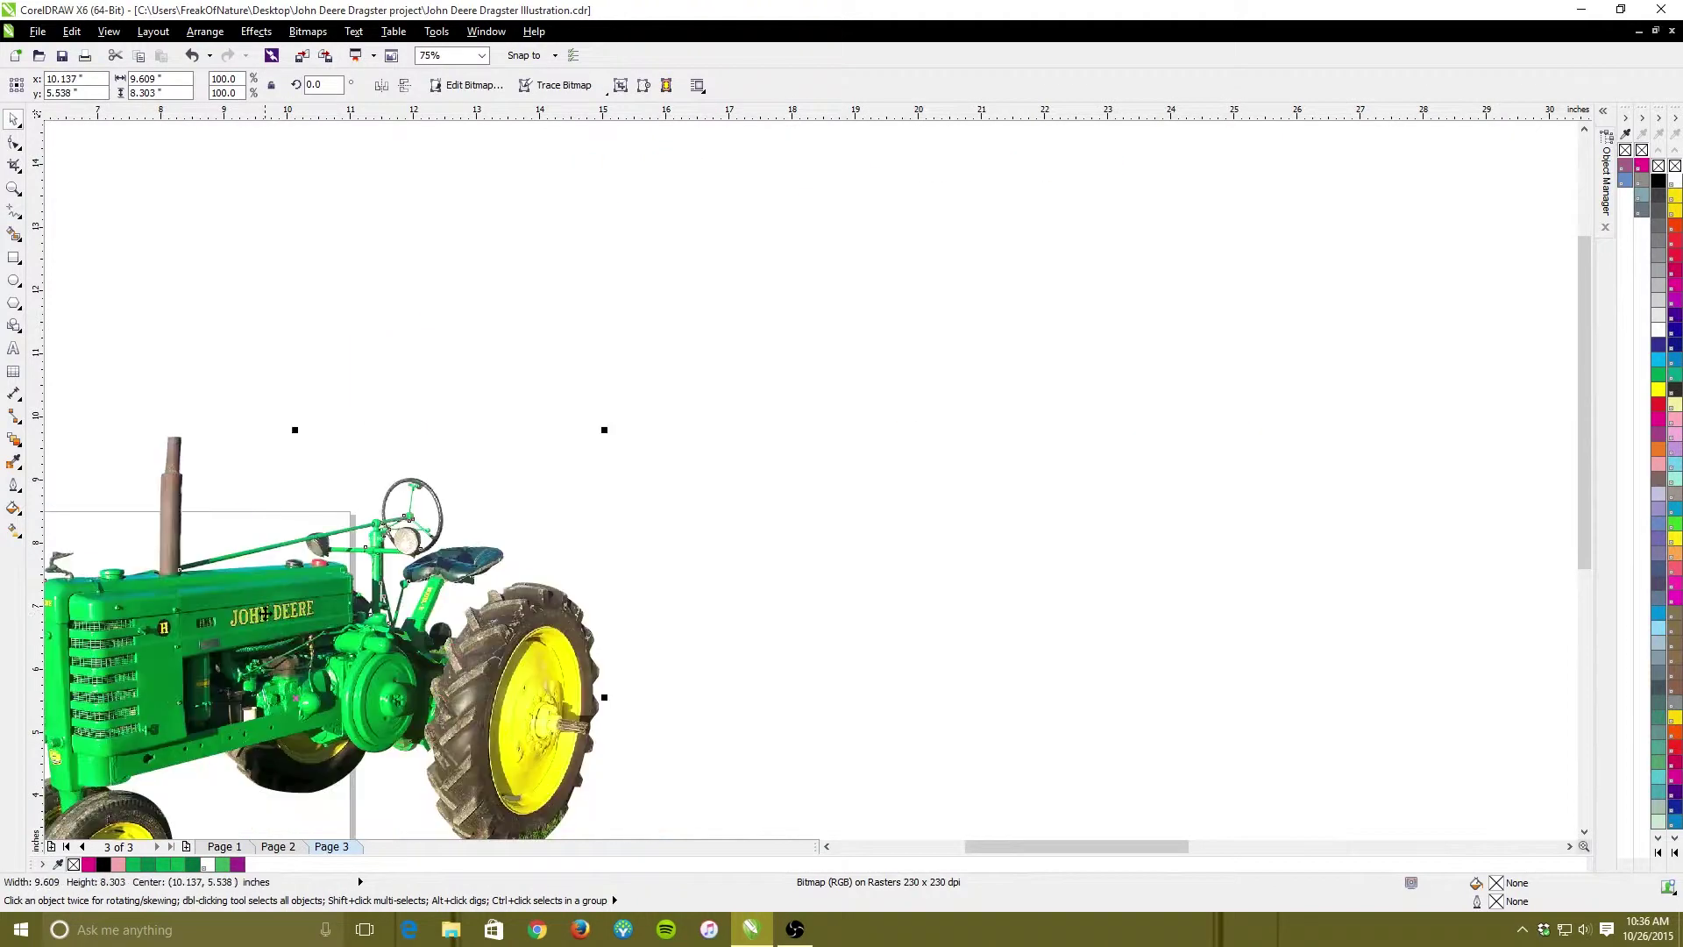
{"action": "left_click_drag", "start_coordinate": [292, 613], "coordinate": [426, 633]}
{"action": "scroll", "coordinate": [426, 633], "scroll_direction": "down", "scroll_amount": 1}
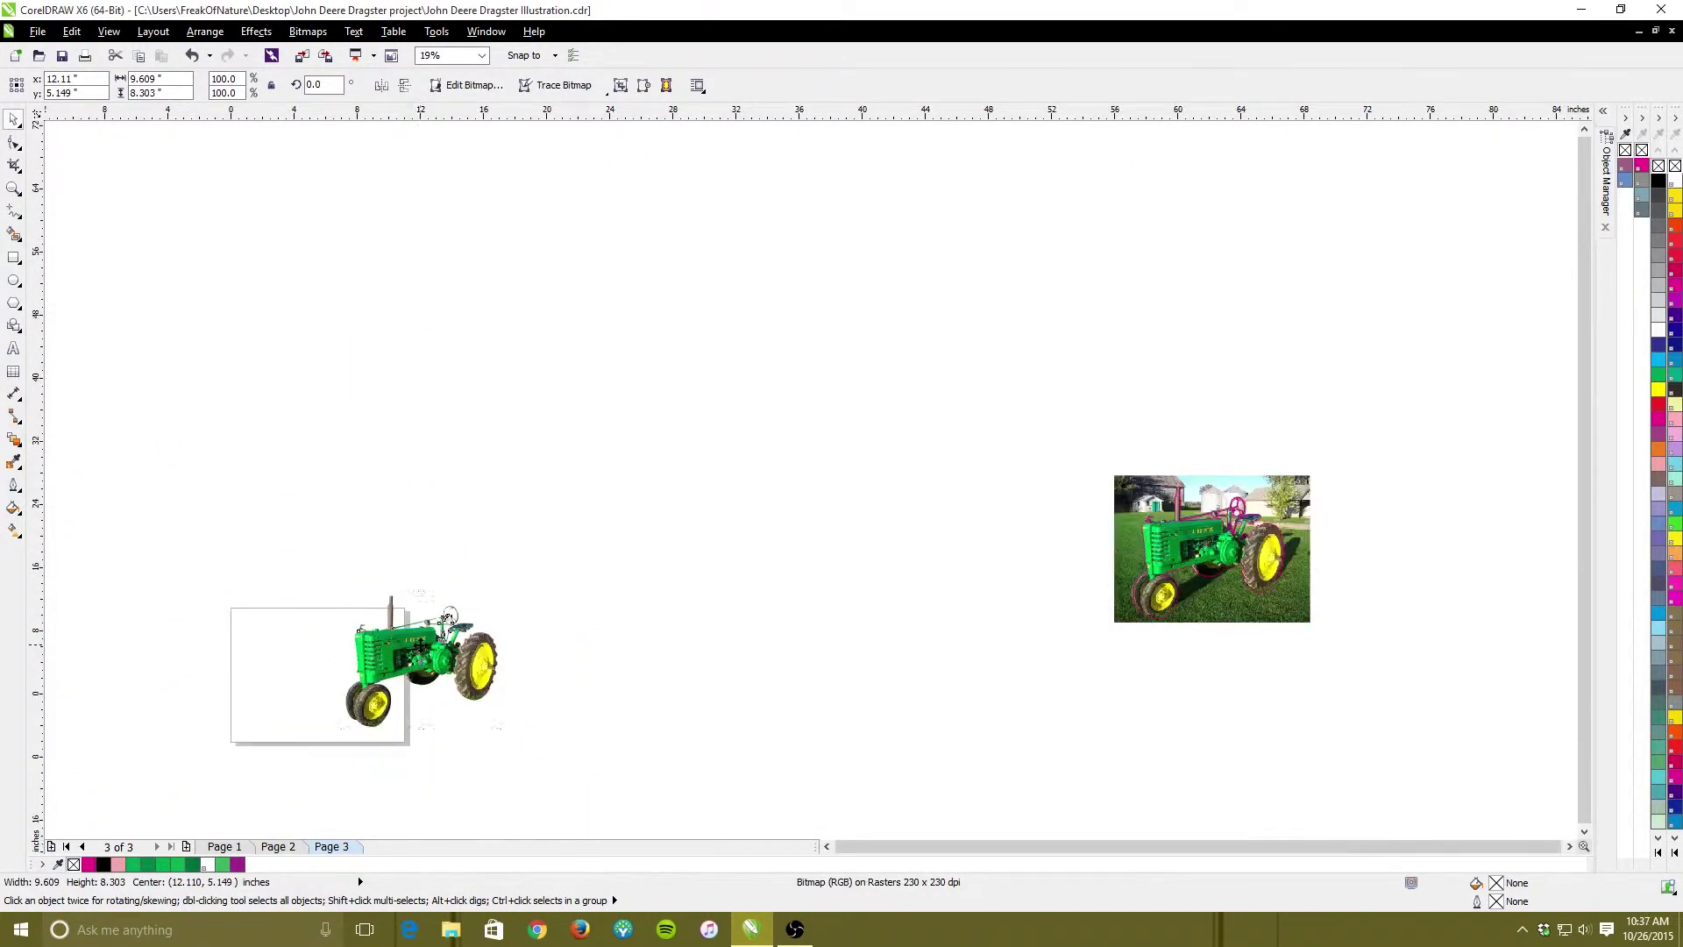
{"action": "scroll", "coordinate": [361, 670], "scroll_direction": "down", "scroll_amount": 2}
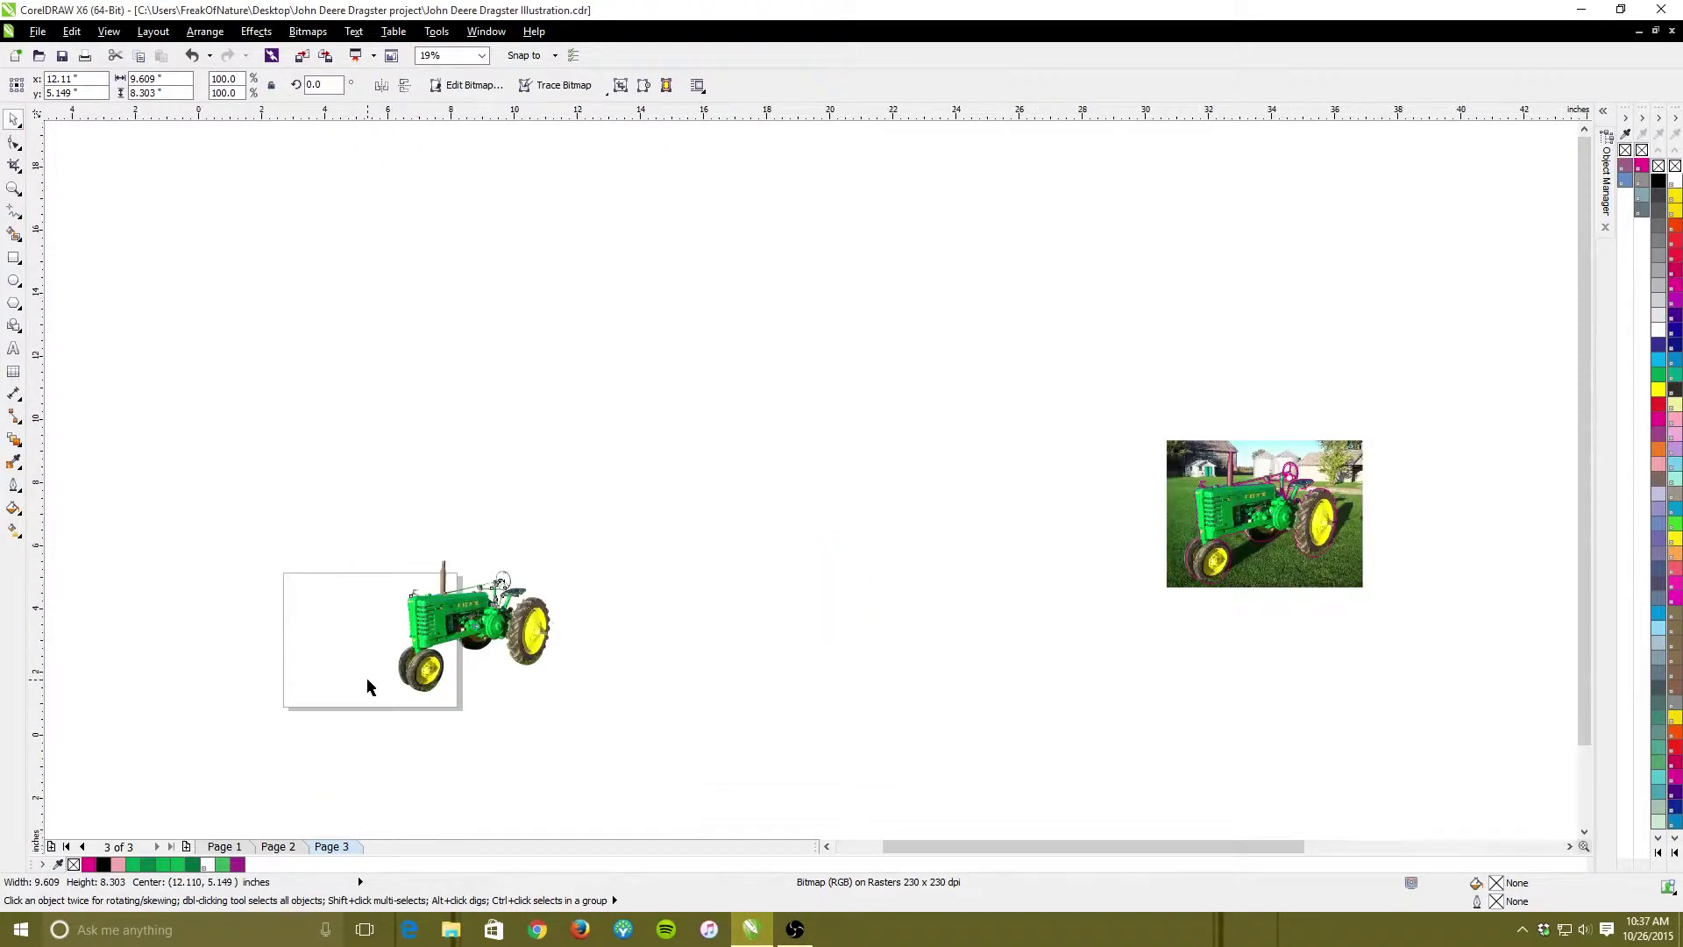
{"action": "scroll", "coordinate": [368, 686], "scroll_direction": "up", "scroll_amount": 2}
{"action": "left_click_drag", "start_coordinate": [707, 570], "coordinate": [319, 613]}
Nudge the cut-out tractor up and right so it is centred at 5.971, 4.816 in
{"action": "right_click", "coordinate": [321, 616]}
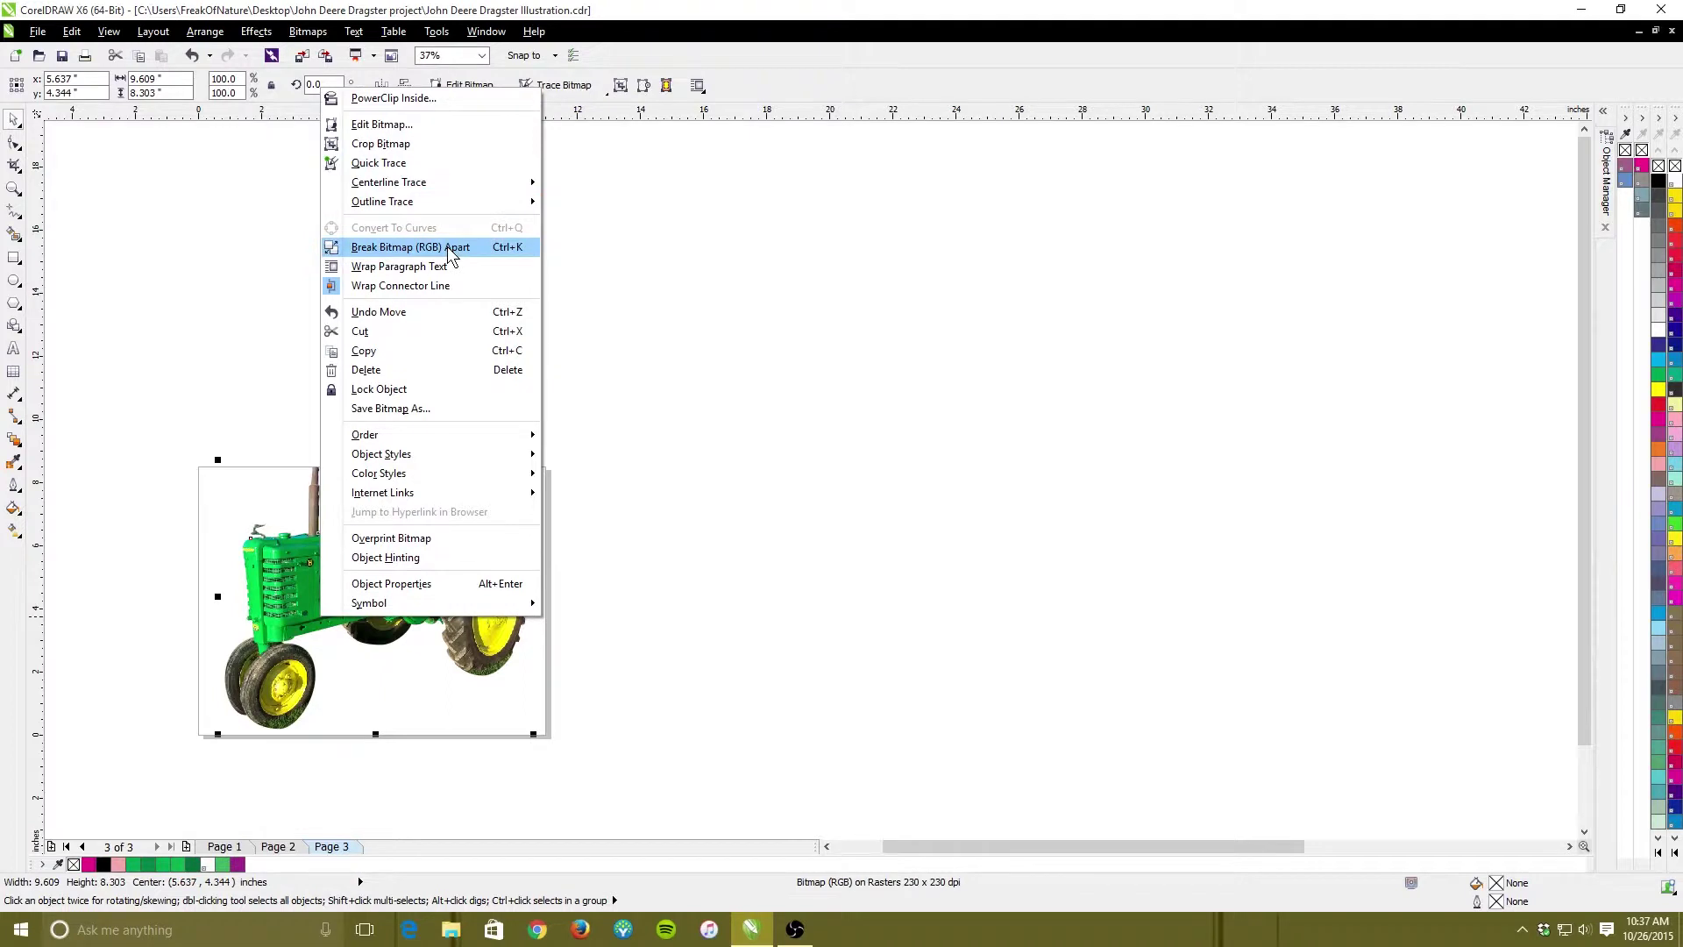
{"action": "left_click", "coordinate": [754, 289]}
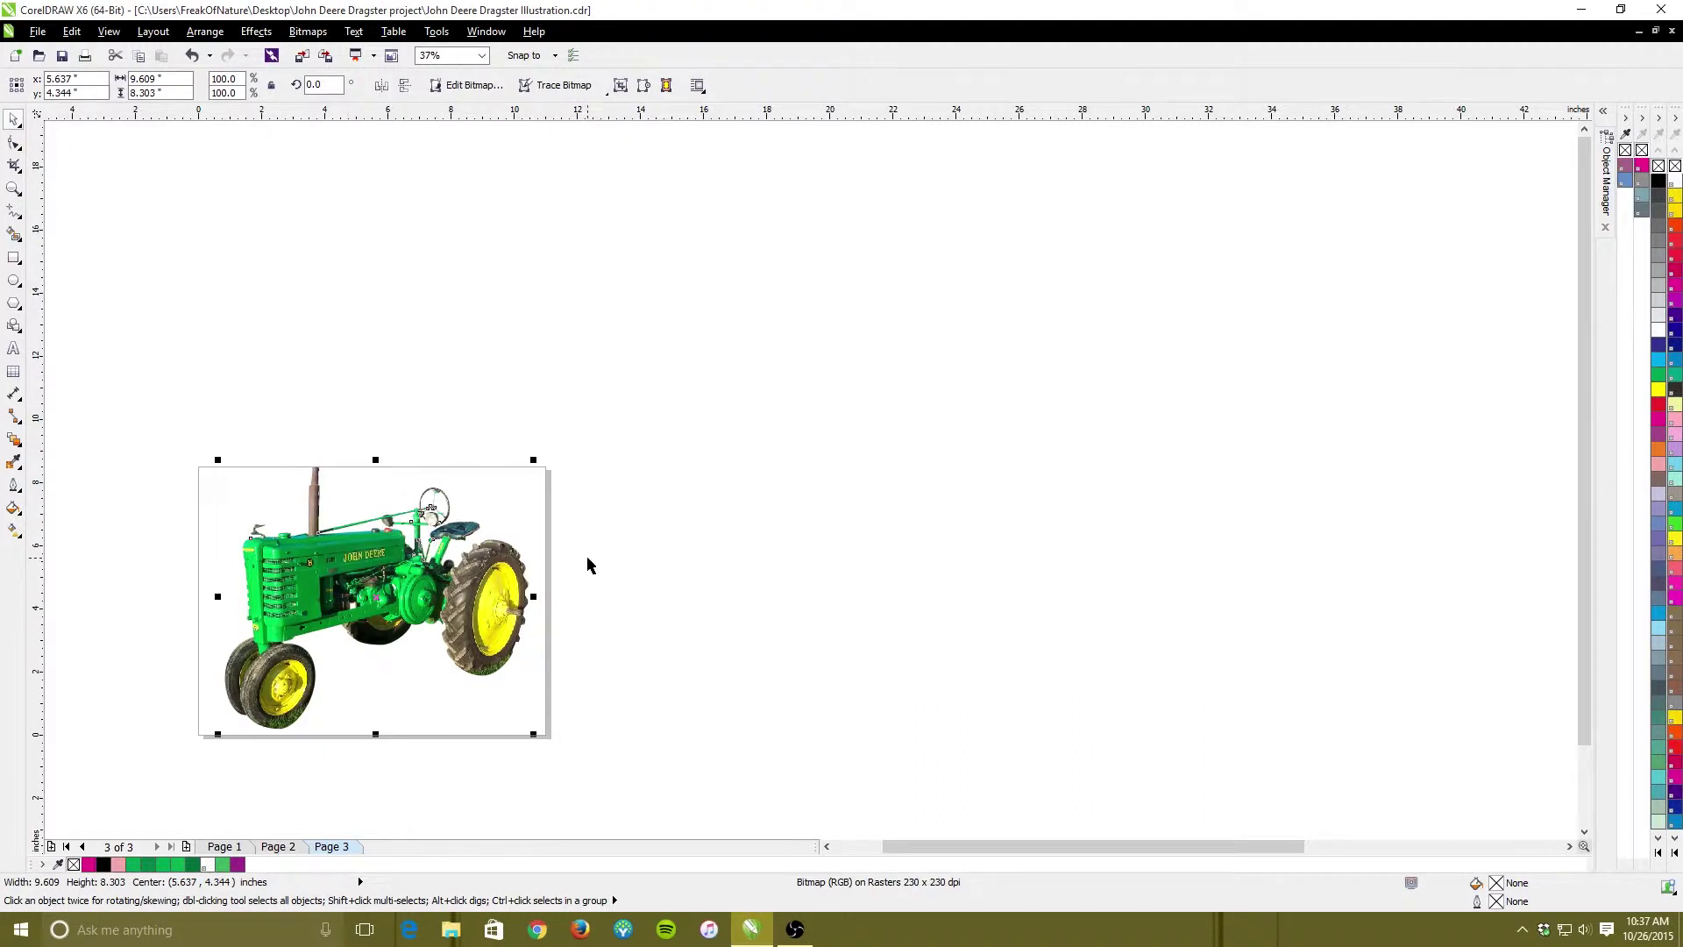
{"action": "scroll", "coordinate": [589, 564], "scroll_direction": "down", "scroll_amount": 3}
{"action": "scroll", "coordinate": [589, 563], "scroll_direction": "up", "scroll_amount": 5}
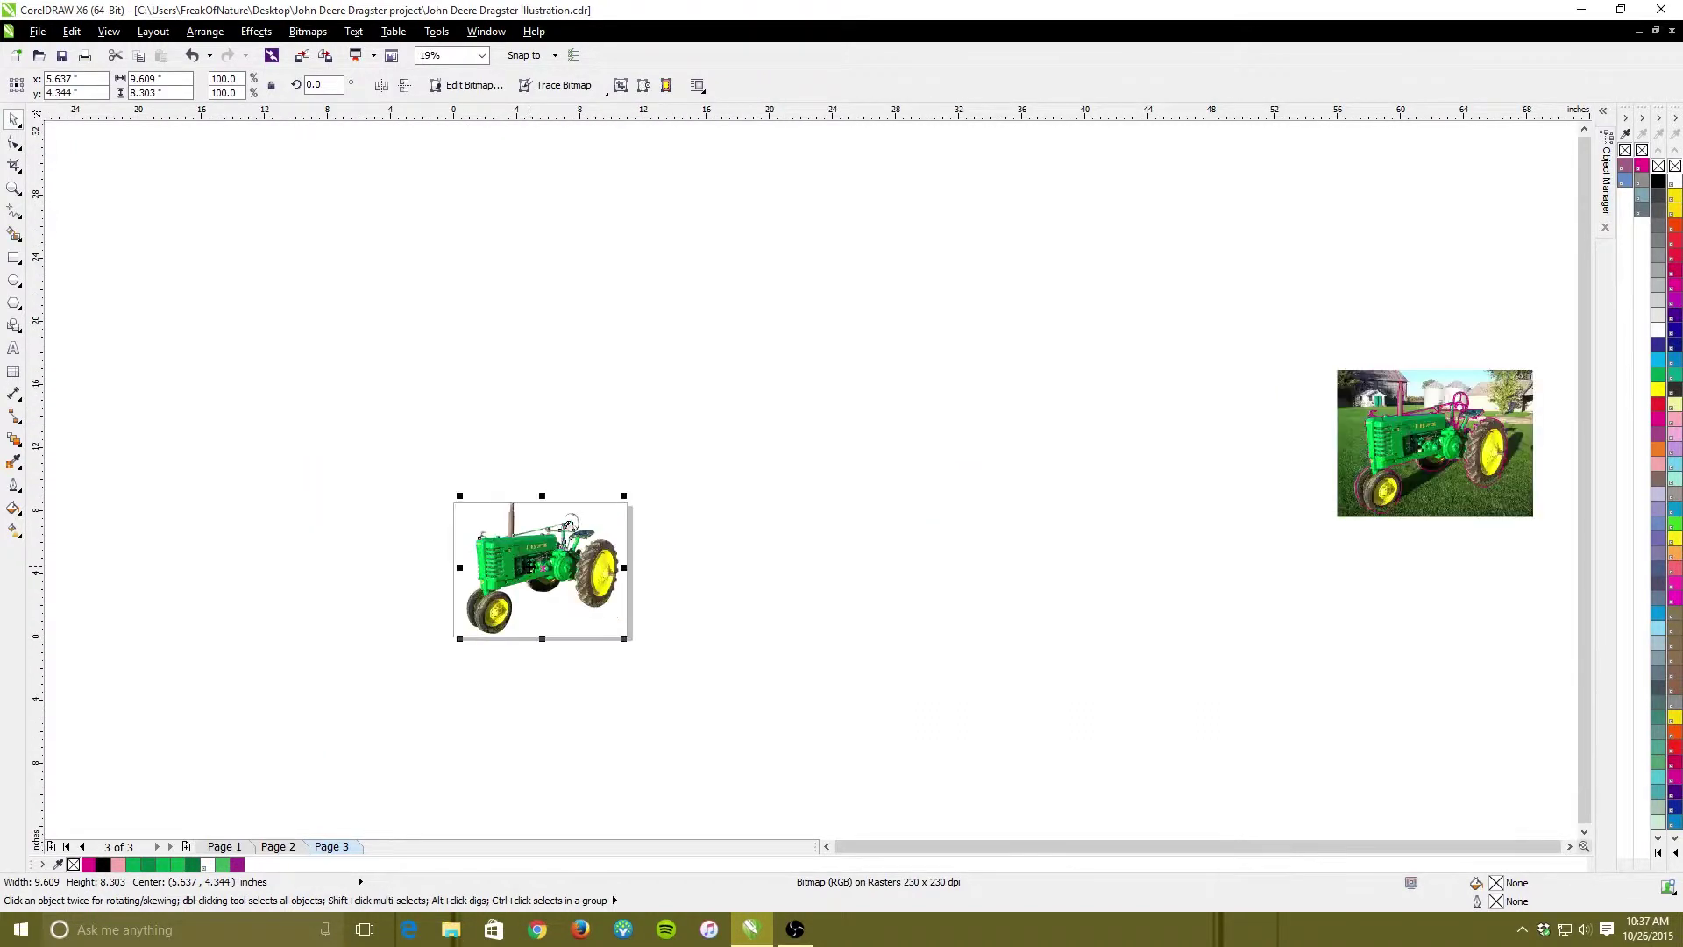
{"action": "scroll", "coordinate": [695, 391], "scroll_direction": "down", "scroll_amount": 2}
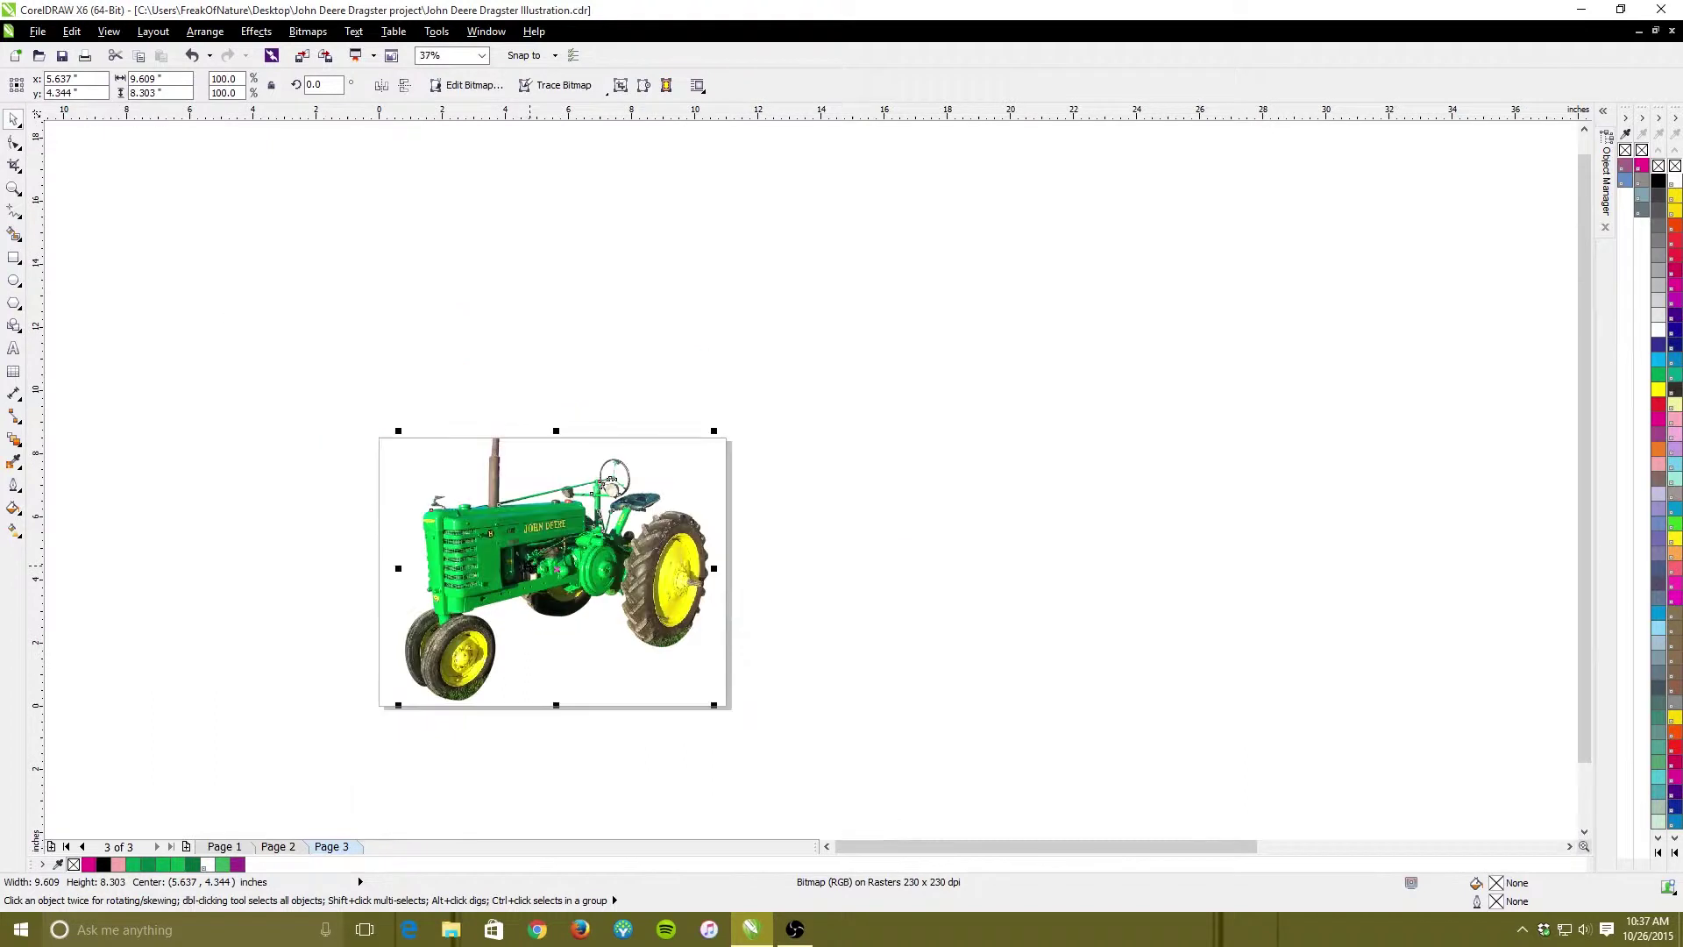
{"action": "left_click_drag", "start_coordinate": [245, 416], "coordinate": [986, 757]}
{"action": "mouse_move", "coordinate": [539, 575]}
{"action": "left_mouse_down"}
{"action": "mouse_move", "coordinate": [692, 516]}
{"action": "mouse_move", "coordinate": [511, 561]}
{"action": "left_mouse_up"}
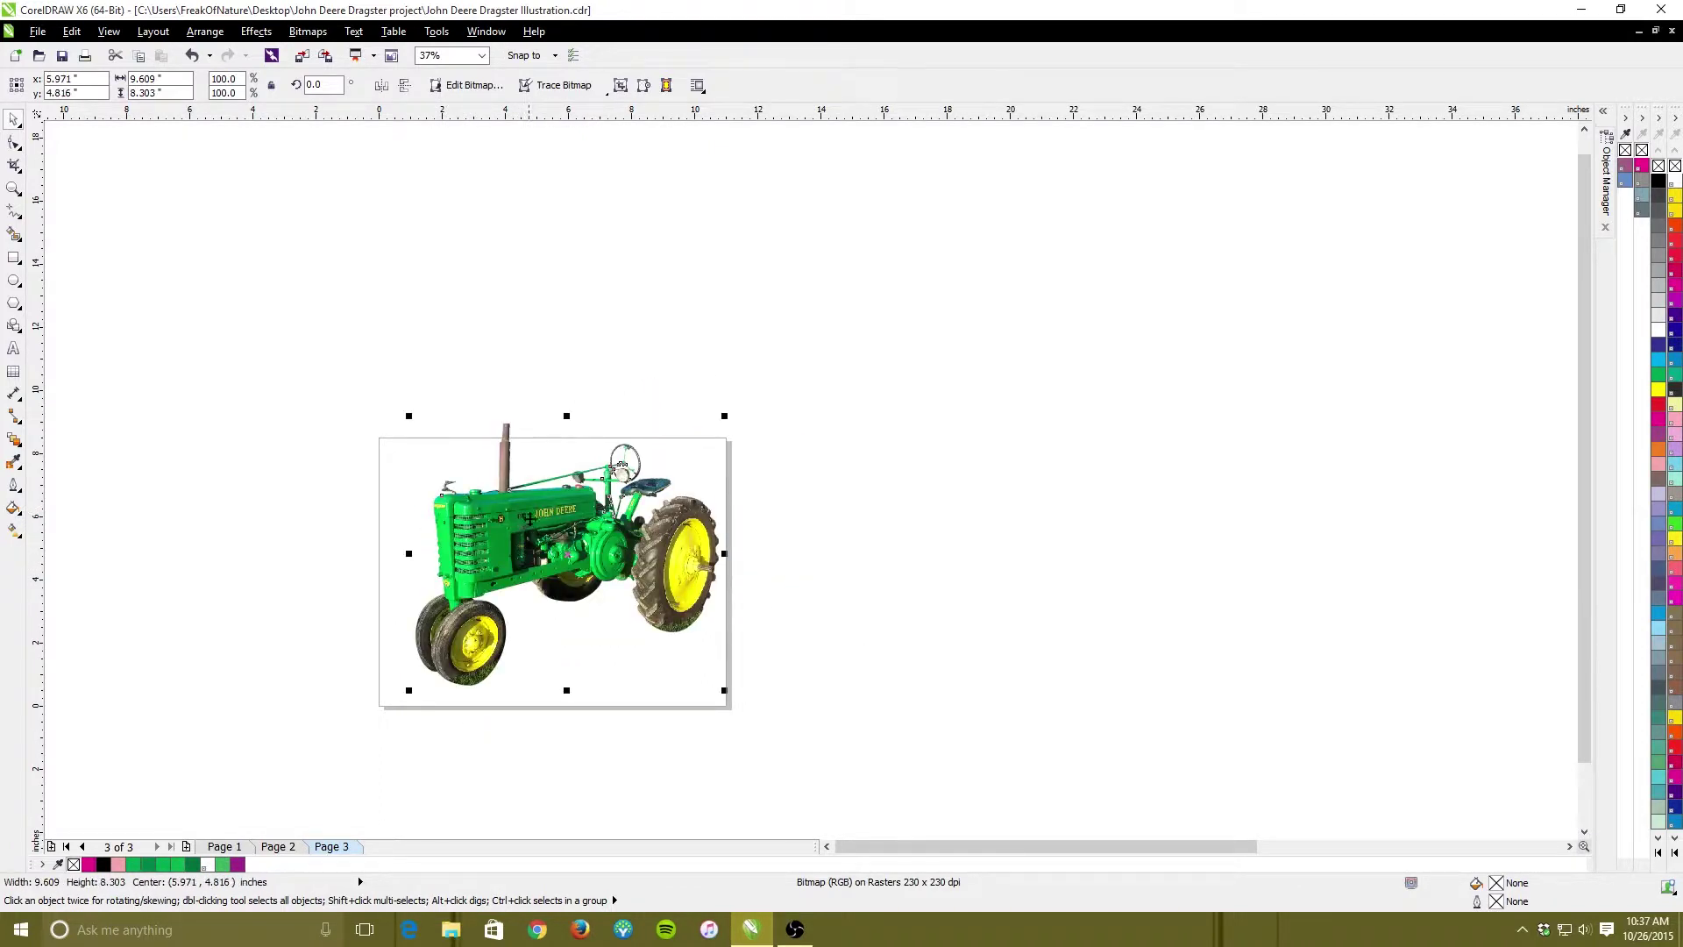
Cancel Convert To Bitmap and move the cut-out tractor right to 12.749, 6.121 in
{"action": "left_click", "coordinate": [319, 34]}
{"action": "left_click", "coordinate": [332, 51]}
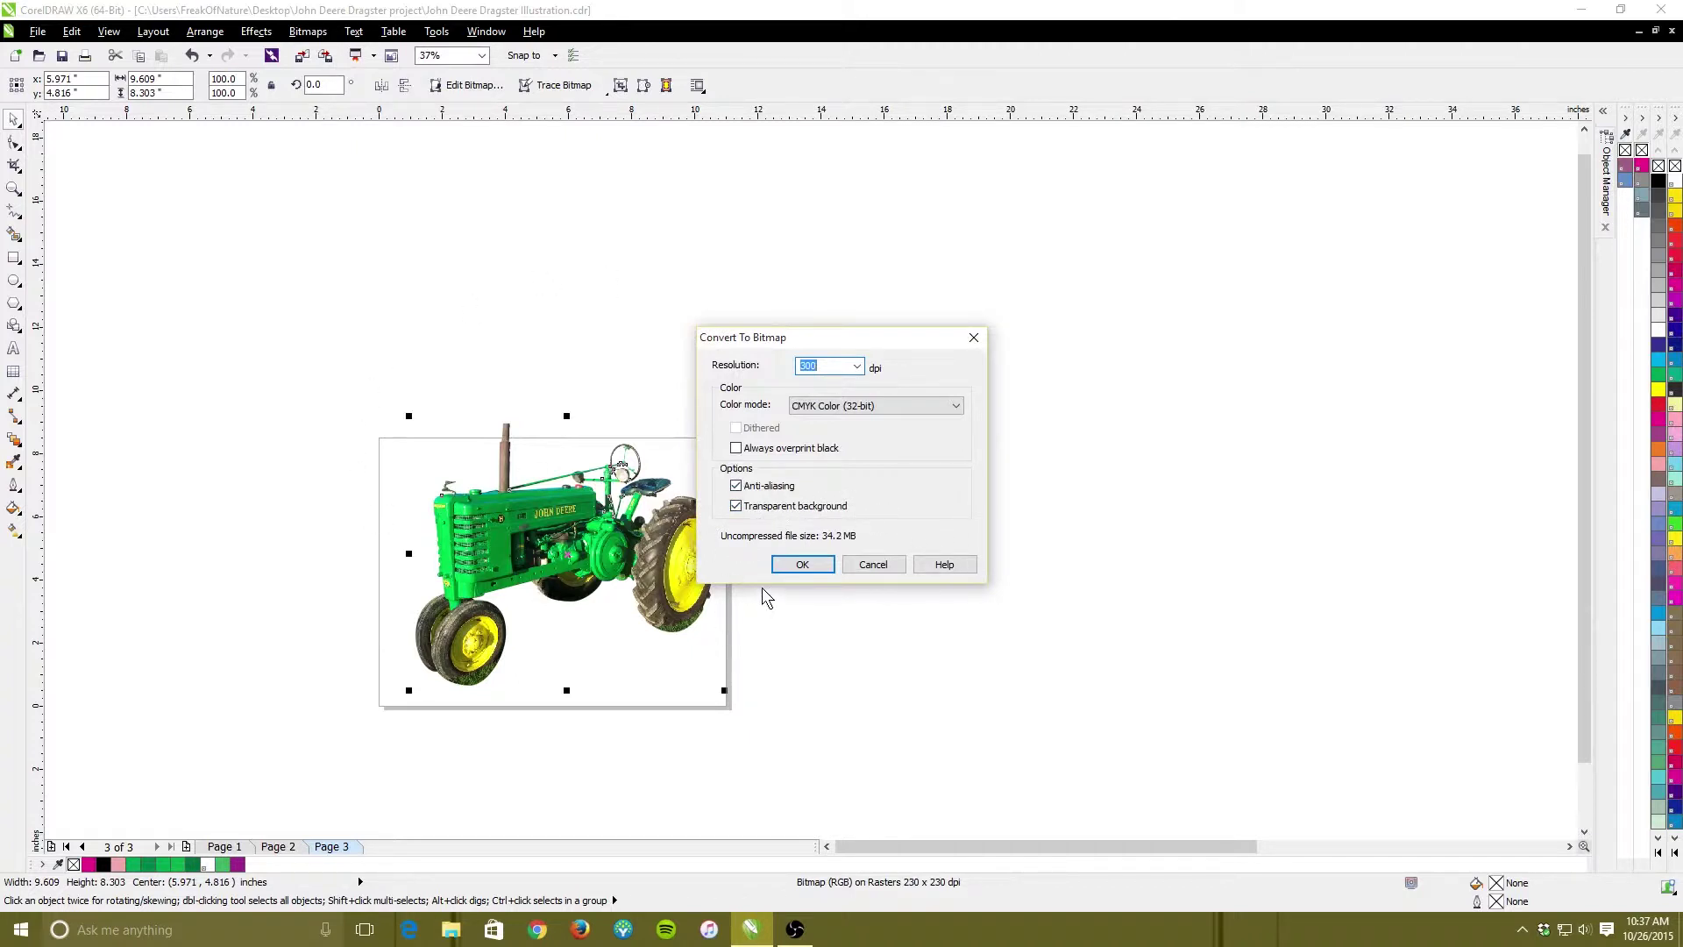
{"action": "left_click", "coordinate": [872, 565]}
{"action": "left_click_drag", "start_coordinate": [614, 569], "coordinate": [823, 526]}
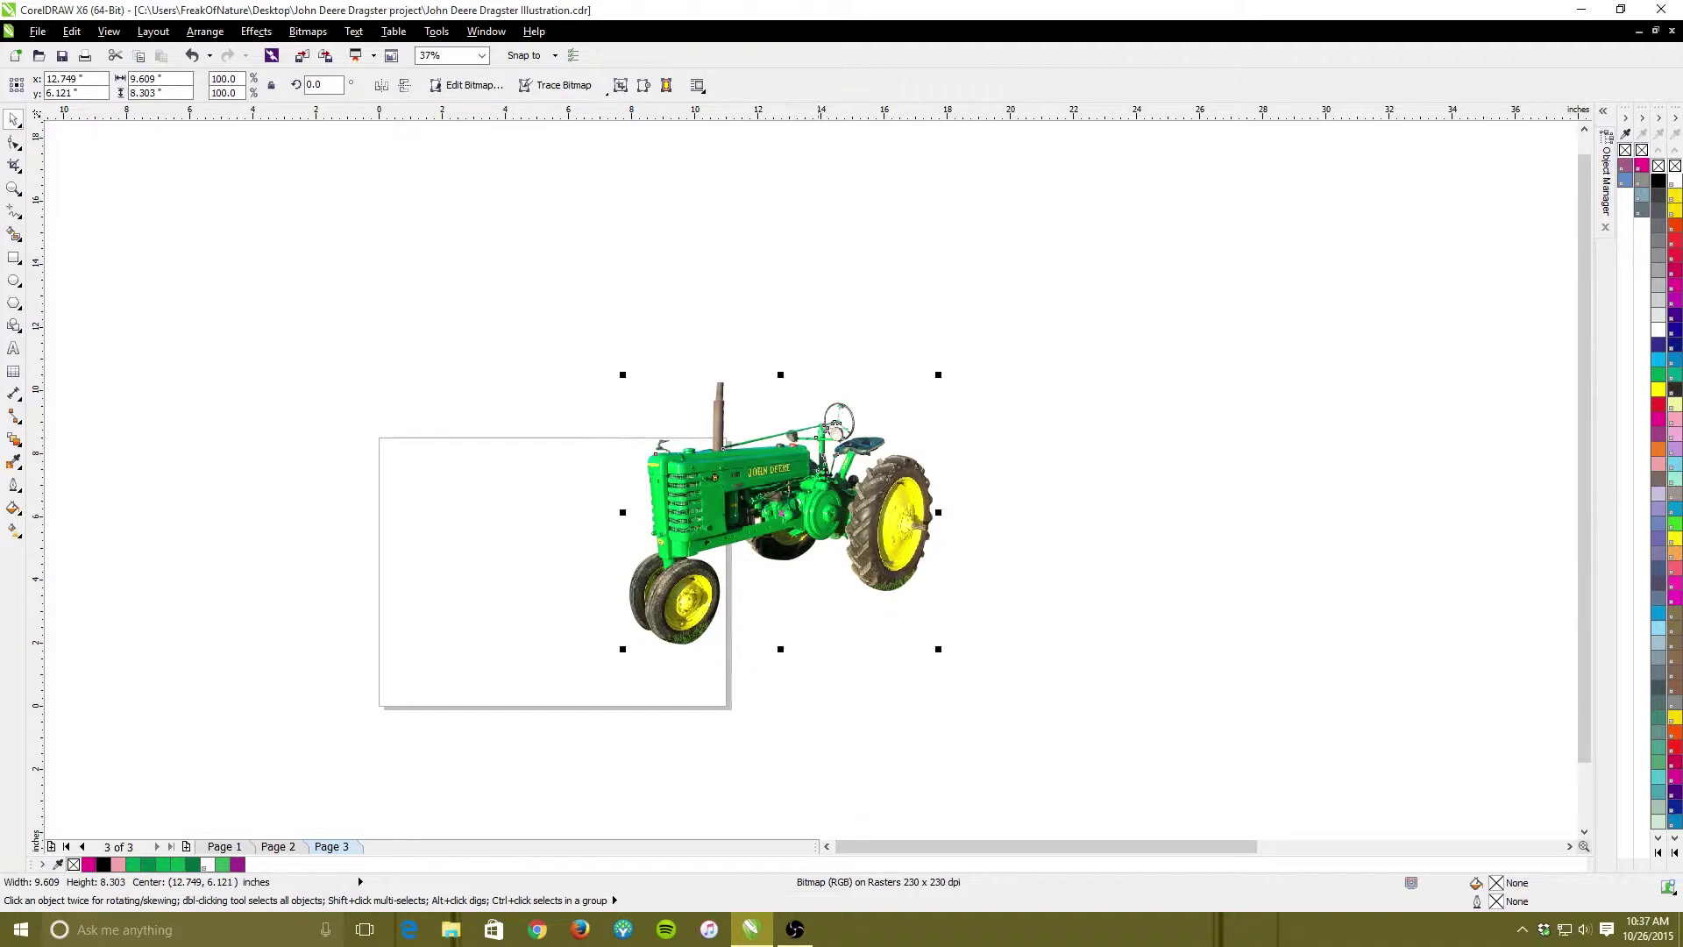
{"action": "scroll", "coordinate": [776, 482], "scroll_direction": "up", "scroll_amount": 2}
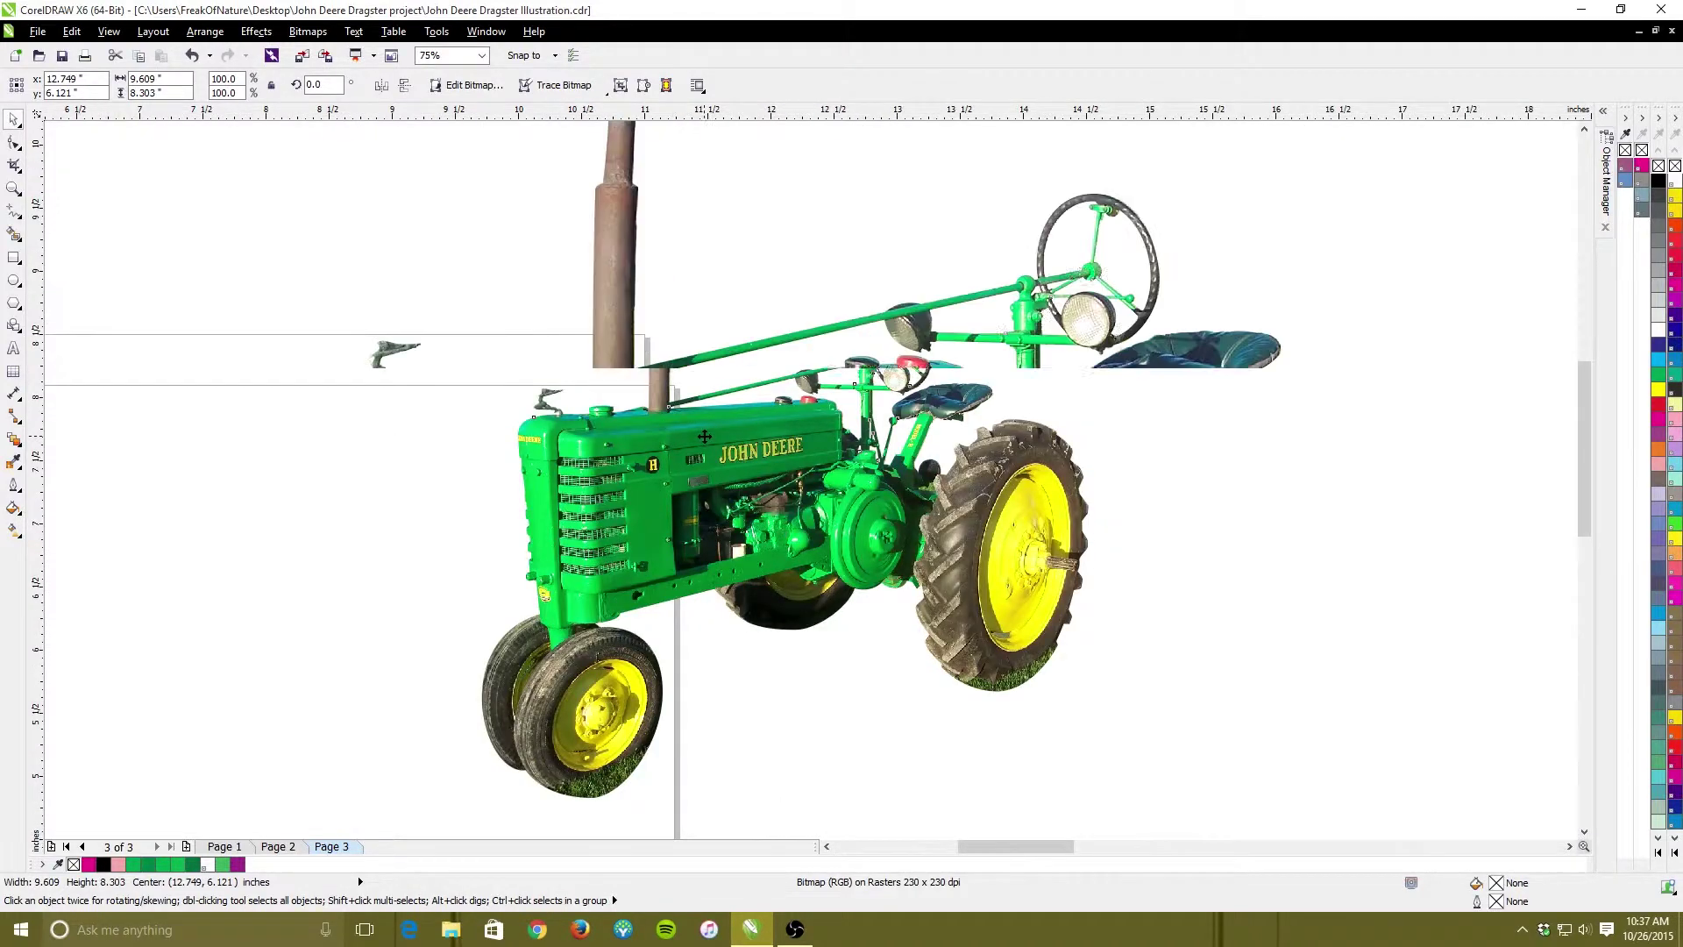
{"action": "scroll", "coordinate": [666, 436], "scroll_direction": "down", "scroll_amount": 2}
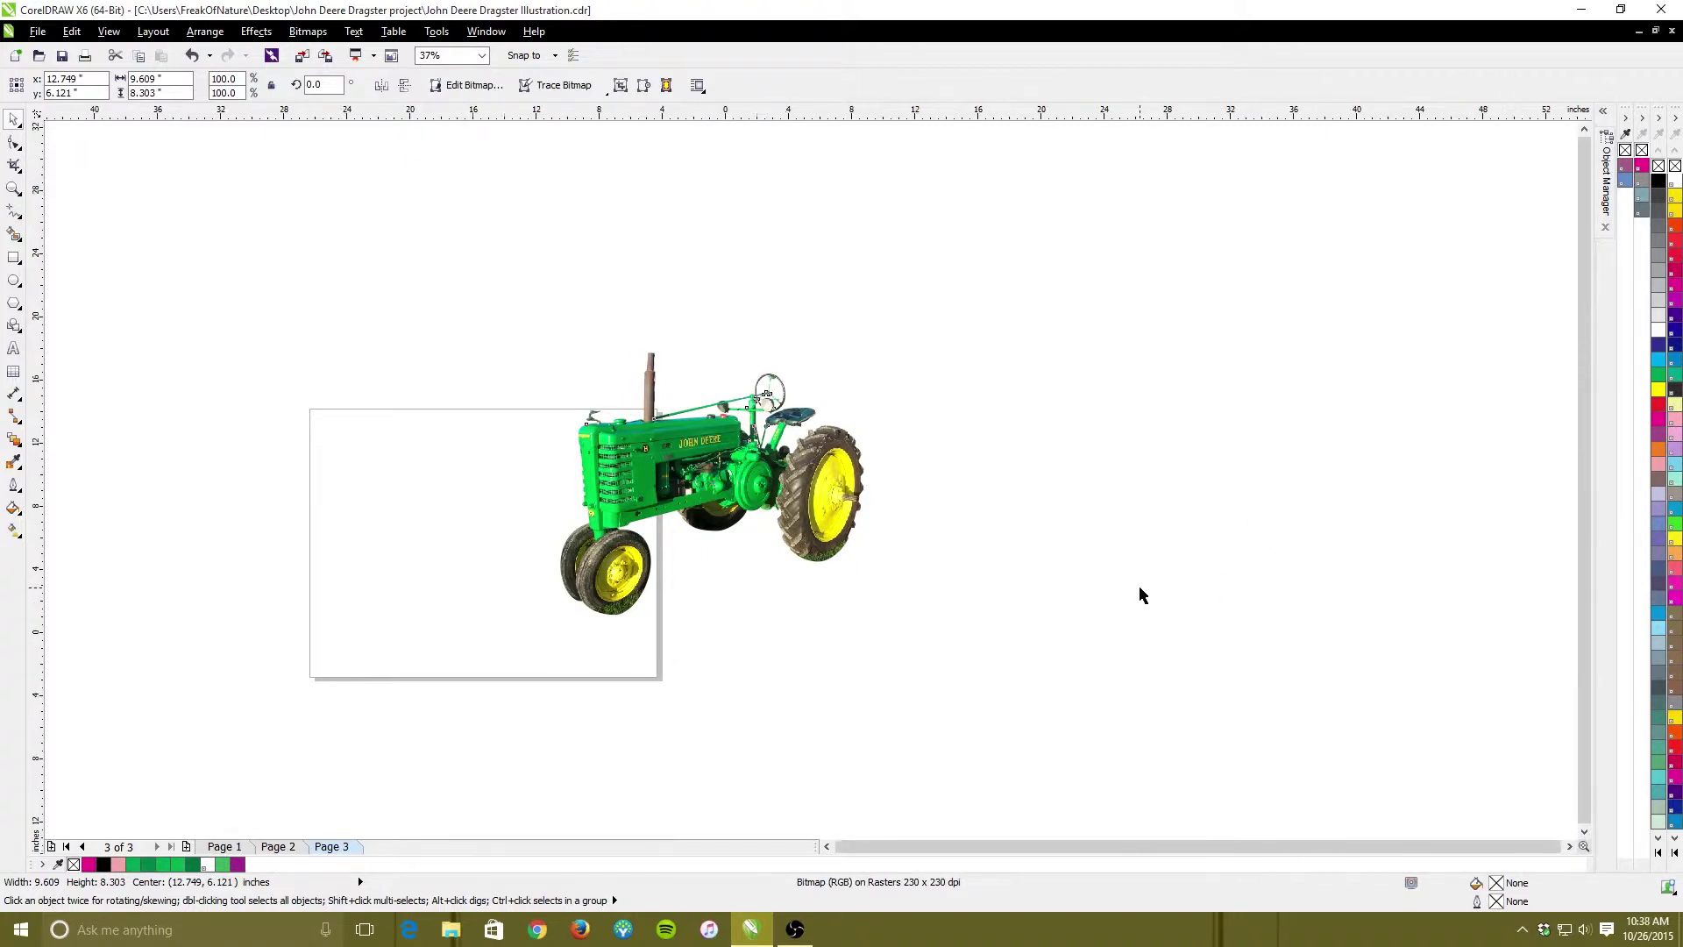
Move the original photo beside the cut-out tractor, to -2.460, 4.260 in, and select just the photo
{"action": "scroll", "coordinate": [1138, 588], "scroll_direction": "down", "scroll_amount": 2}
{"action": "scroll", "coordinate": [1143, 585], "scroll_direction": "down", "scroll_amount": 2}
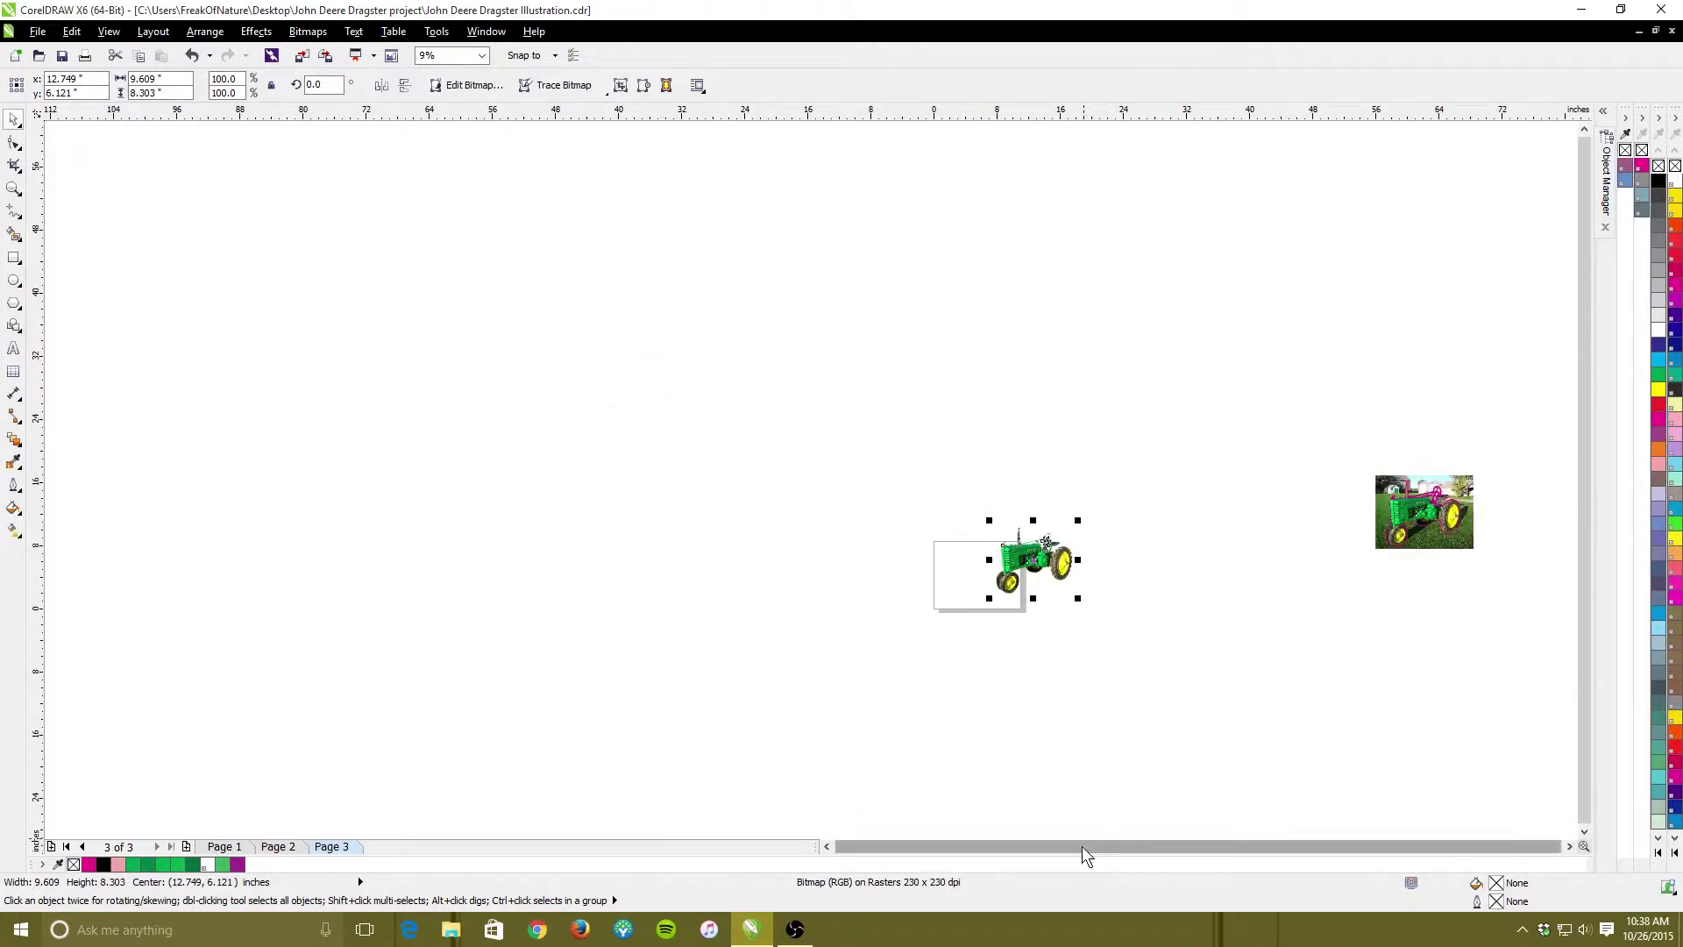
{"action": "left_click", "coordinate": [1570, 846]}
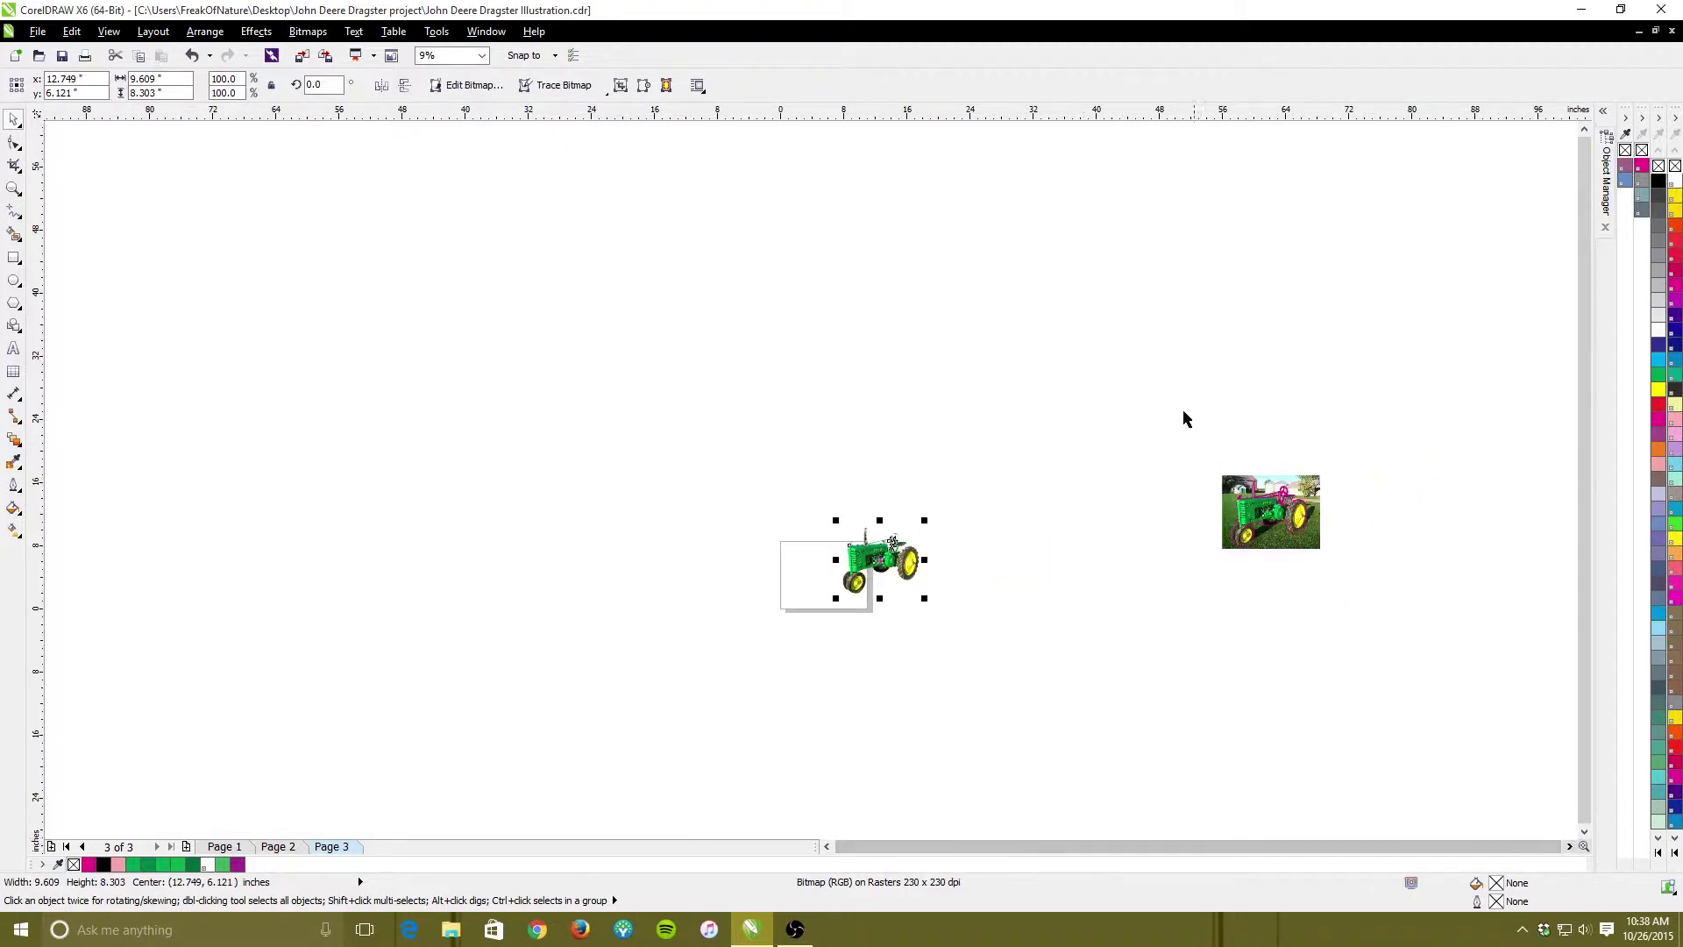
{"action": "left_click_drag", "start_coordinate": [1183, 414], "coordinate": [1437, 626]}
{"action": "left_click_drag", "start_coordinate": [1221, 475], "coordinate": [712, 538]}
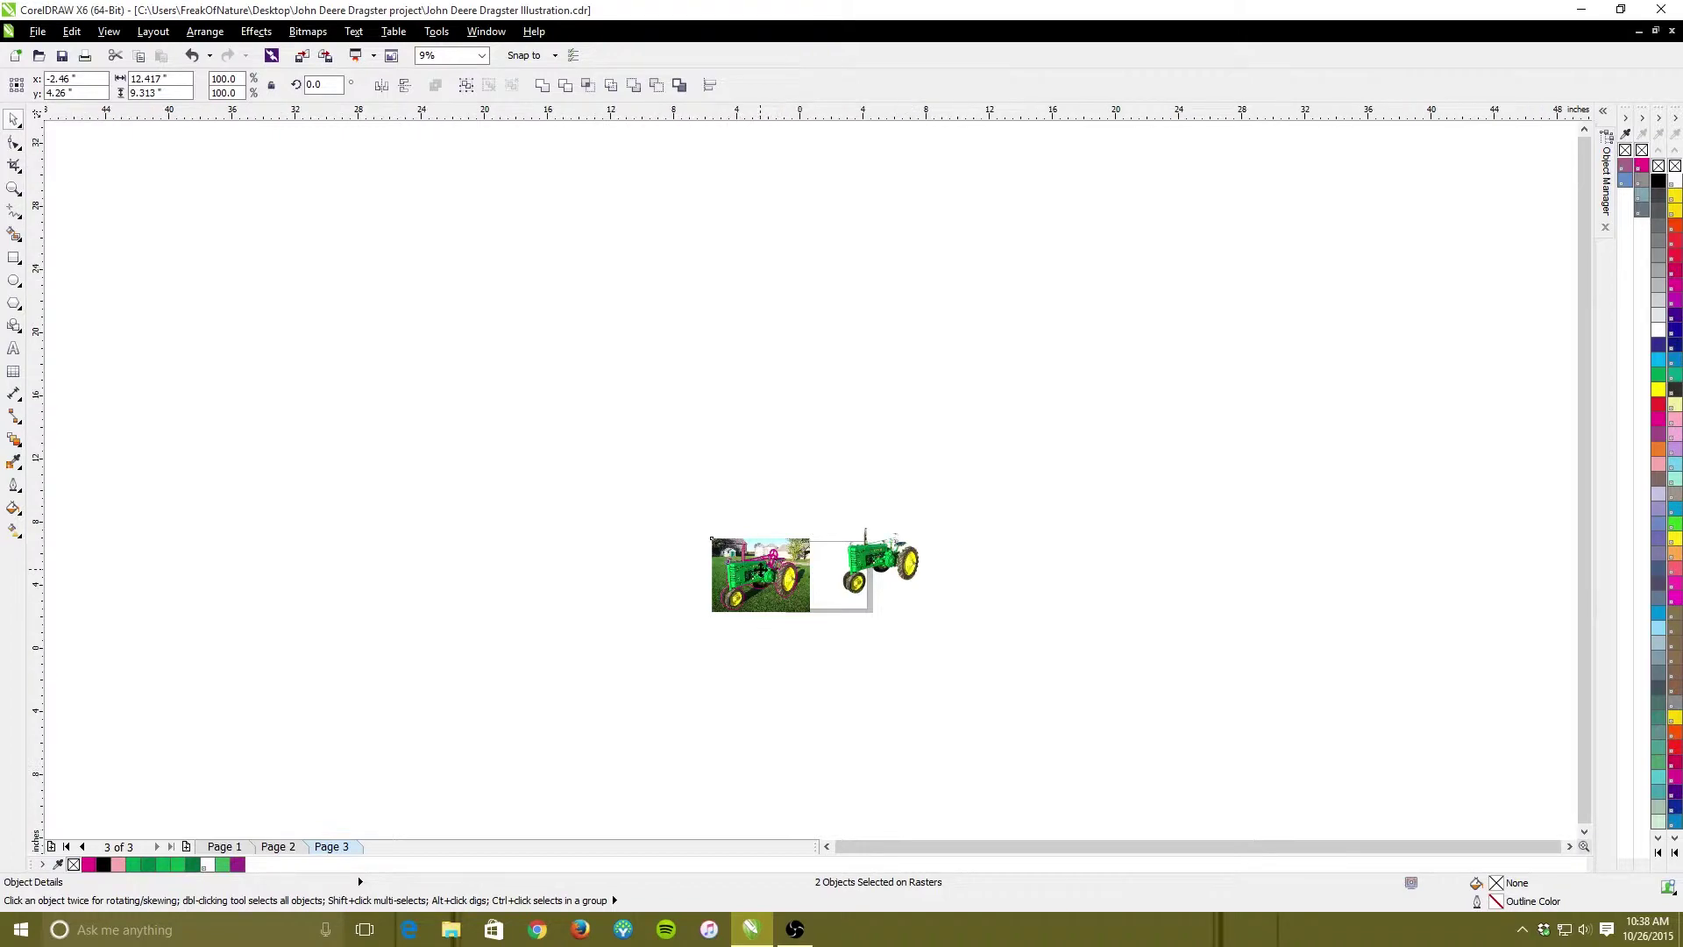
{"action": "scroll", "coordinate": [761, 571], "scroll_direction": "up", "scroll_amount": 4}
{"action": "scroll", "coordinate": [775, 572], "scroll_direction": "up", "scroll_amount": 2}
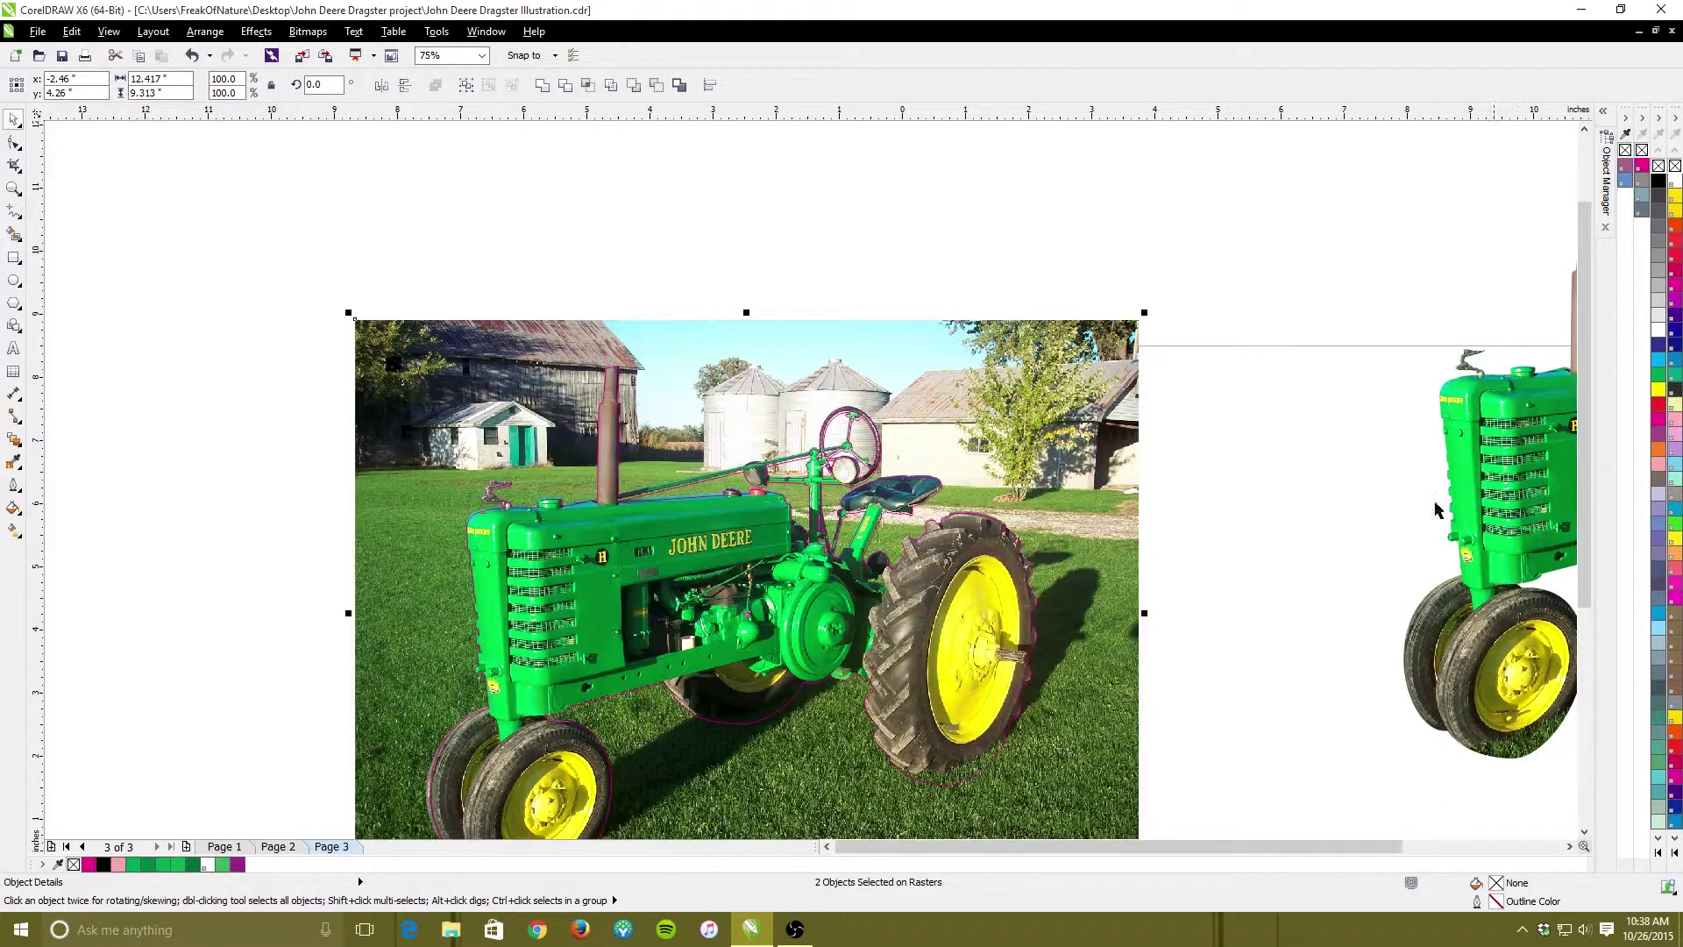
{"action": "scroll", "coordinate": [688, 469], "scroll_direction": "up", "scroll_amount": 2}
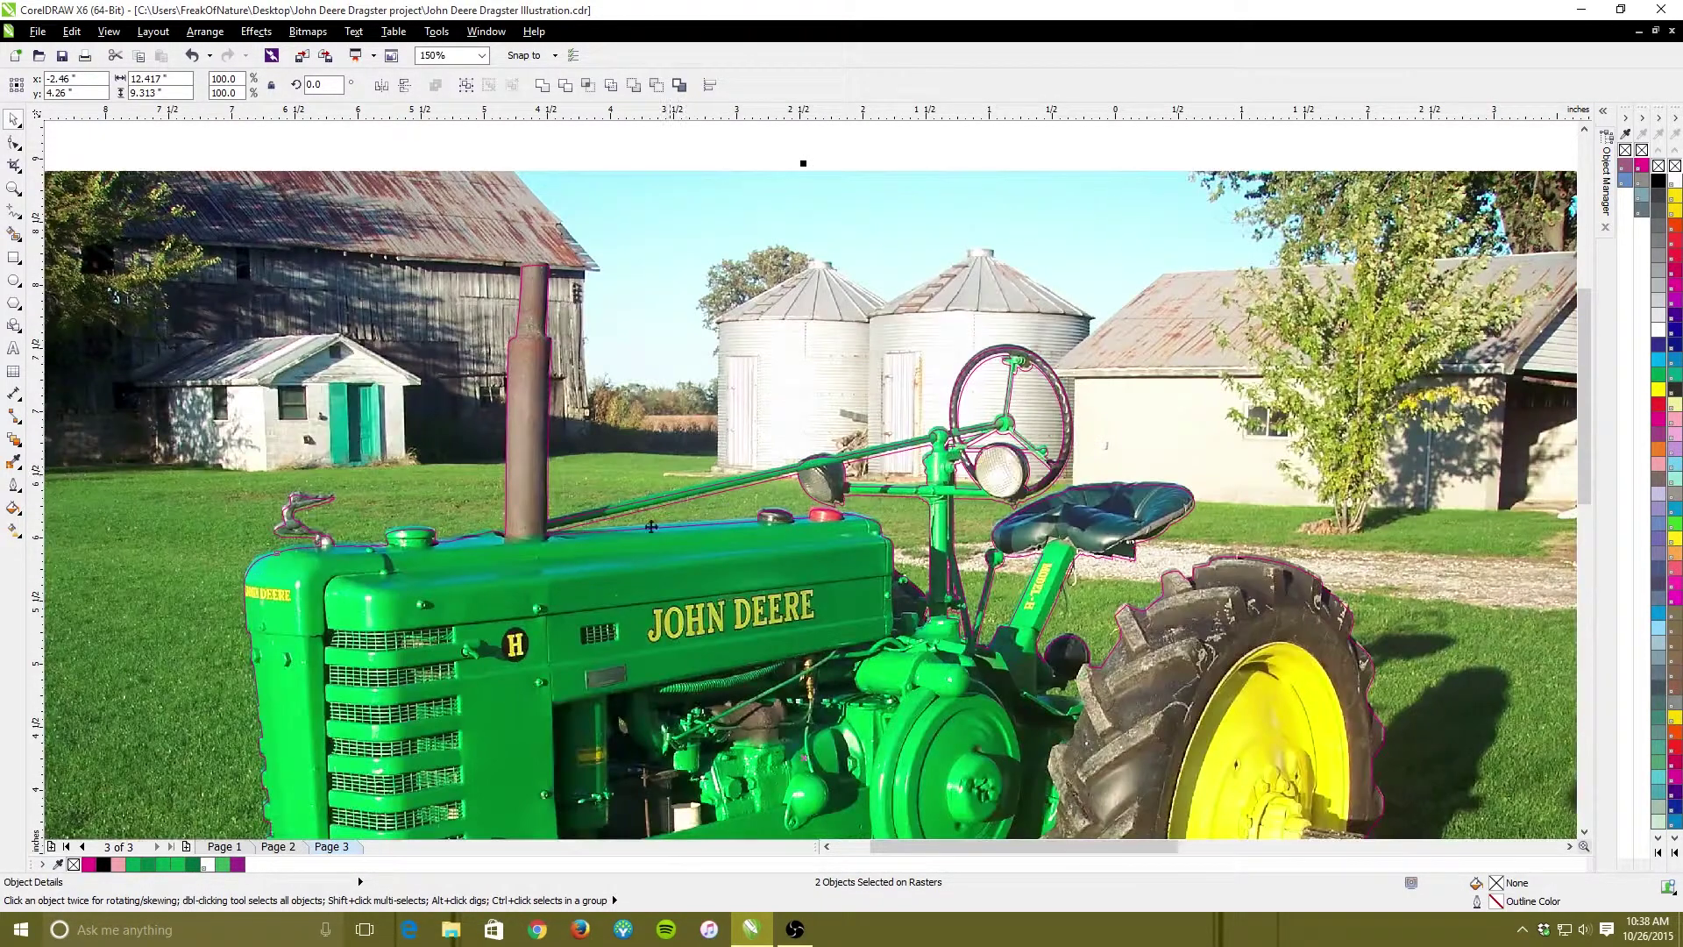
{"action": "left_click", "coordinate": [318, 181]}
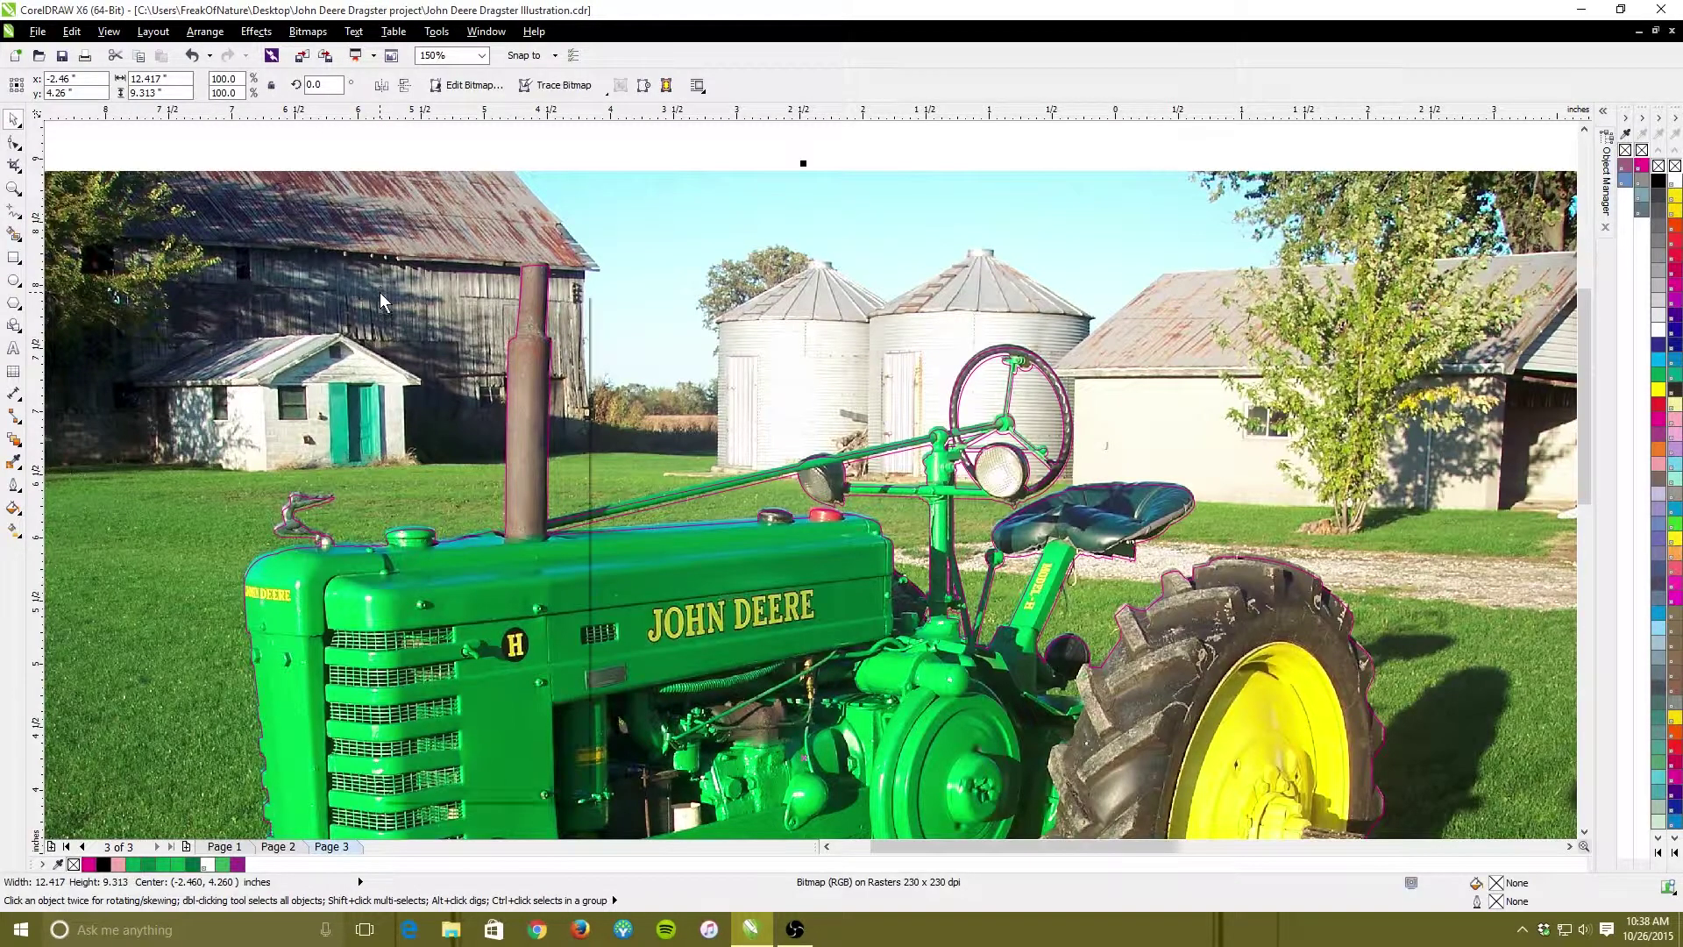
{"action": "right_click", "coordinate": [380, 292]}
PowerClip the photo inside the tractor outline and open the clip contents for editing
{"action": "left_click", "coordinate": [412, 305]}
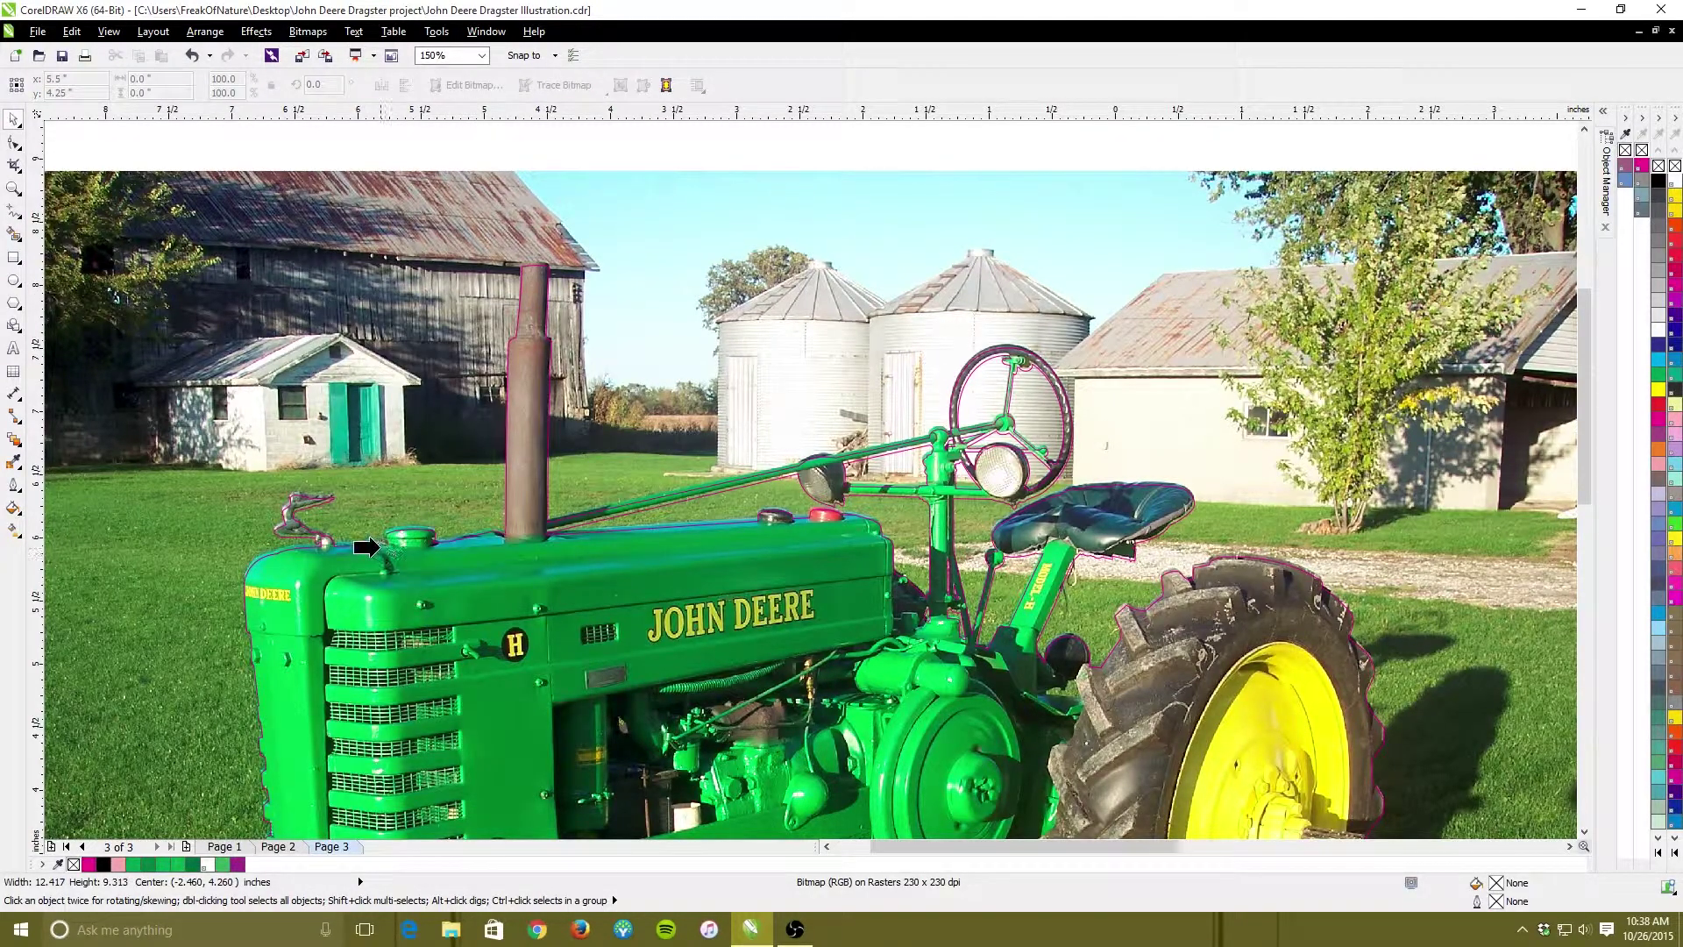
{"action": "left_click", "coordinate": [381, 547]}
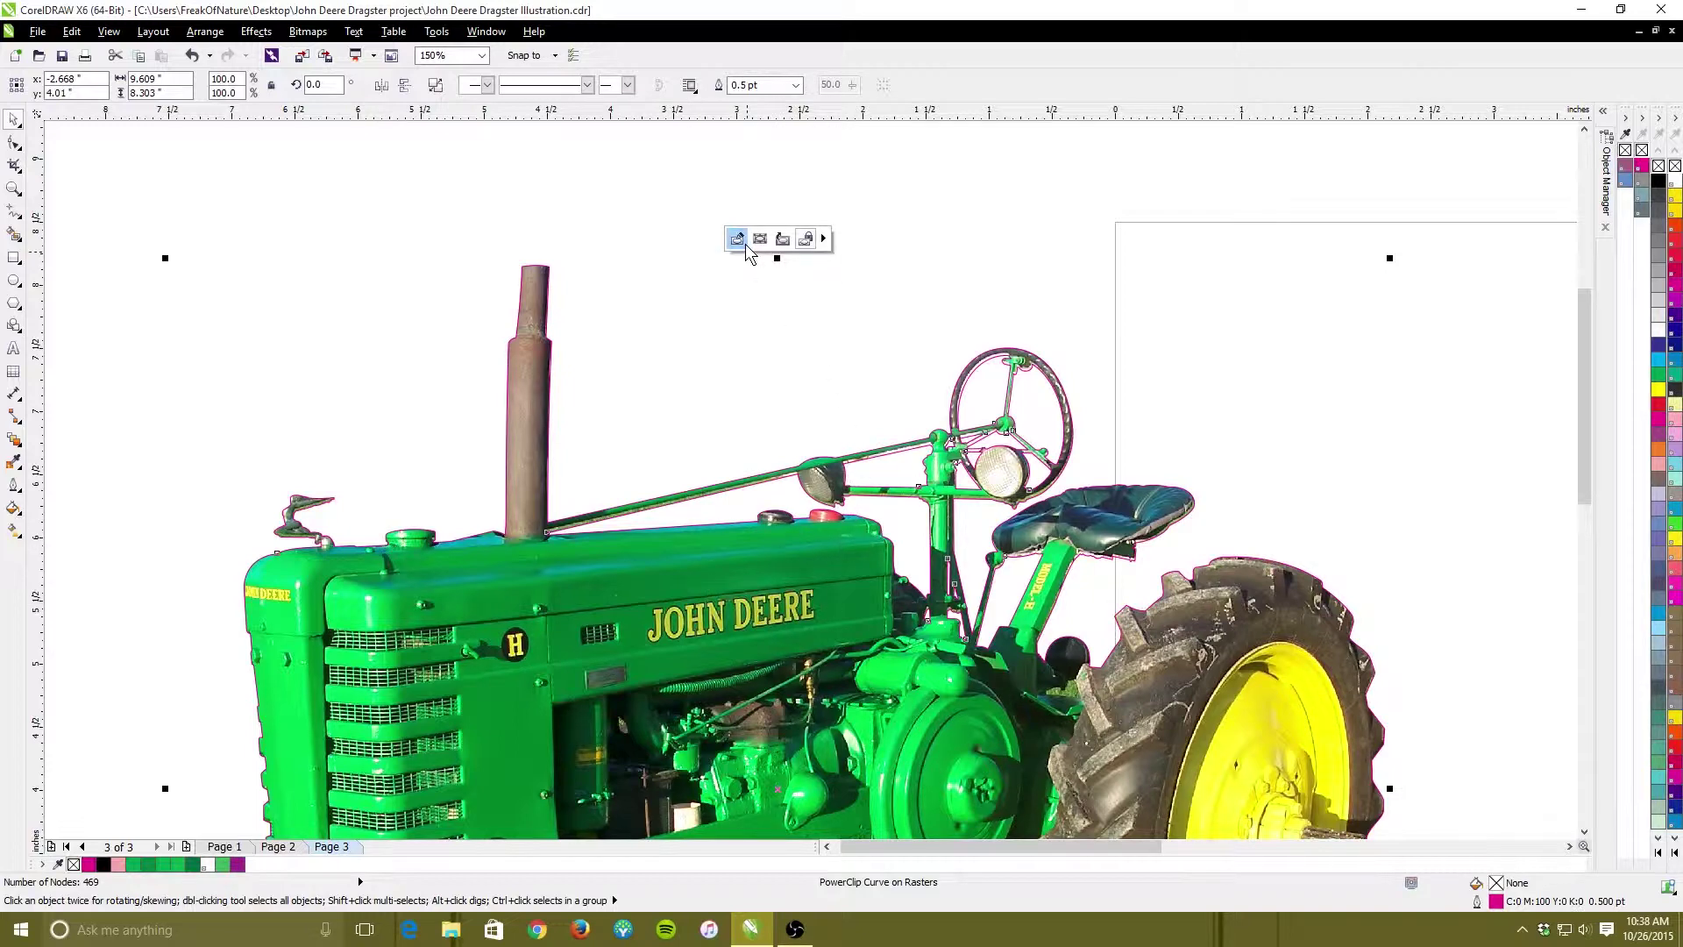
{"action": "left_click", "coordinate": [745, 242]}
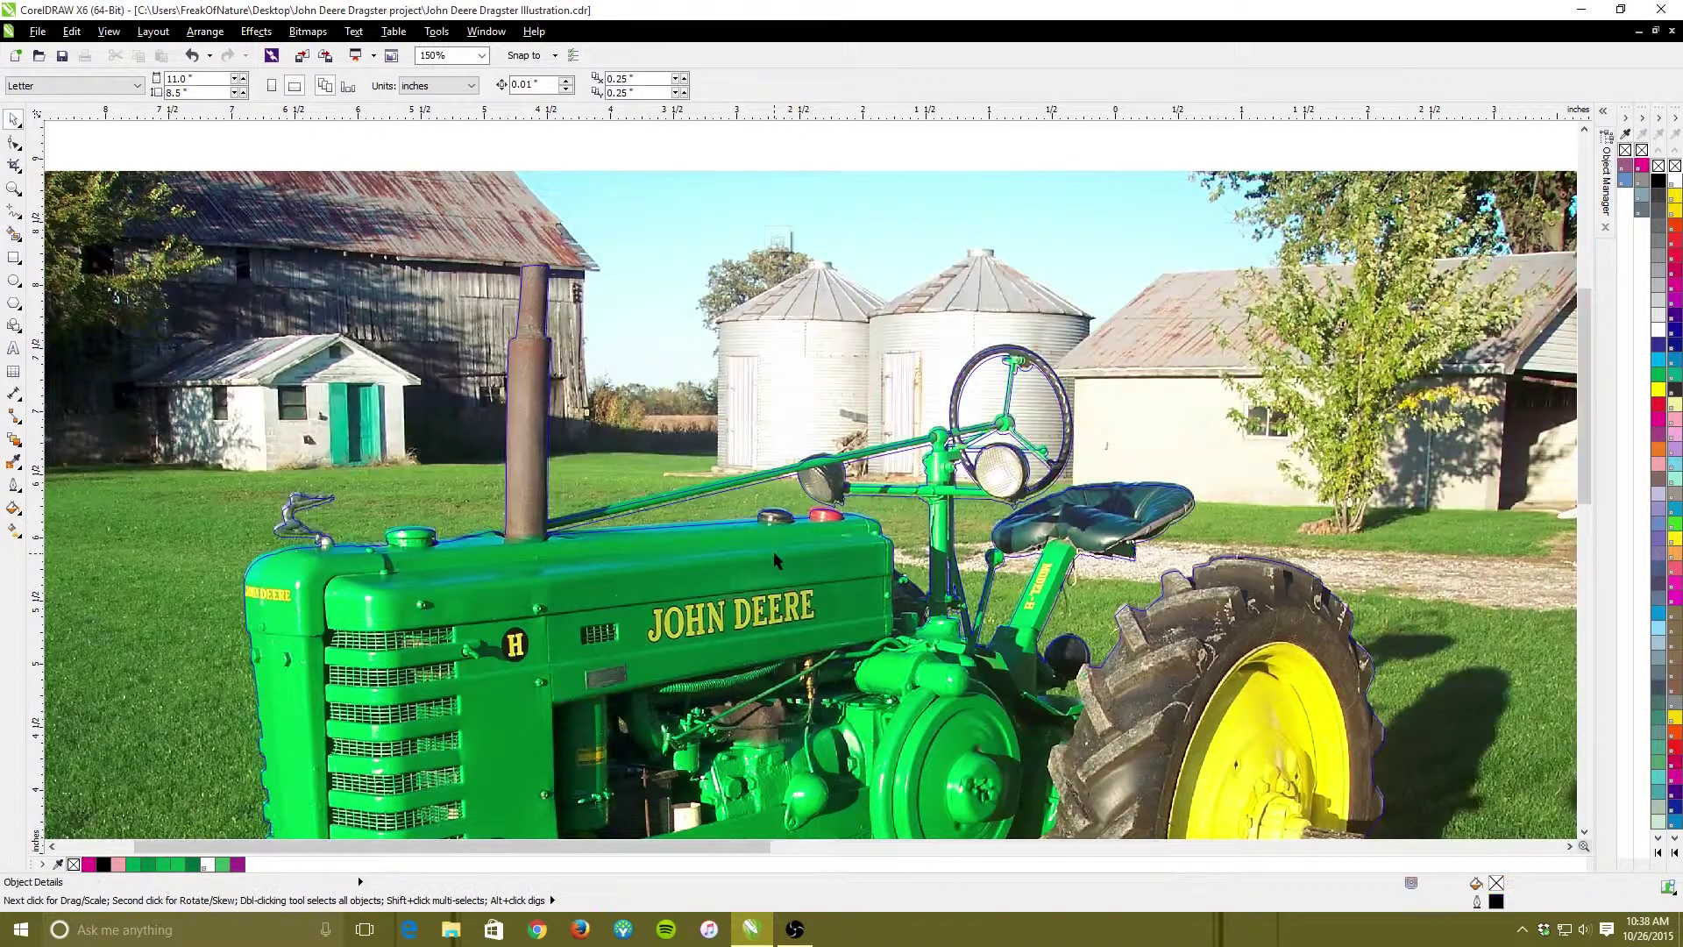
{"action": "left_click", "coordinate": [739, 596]}
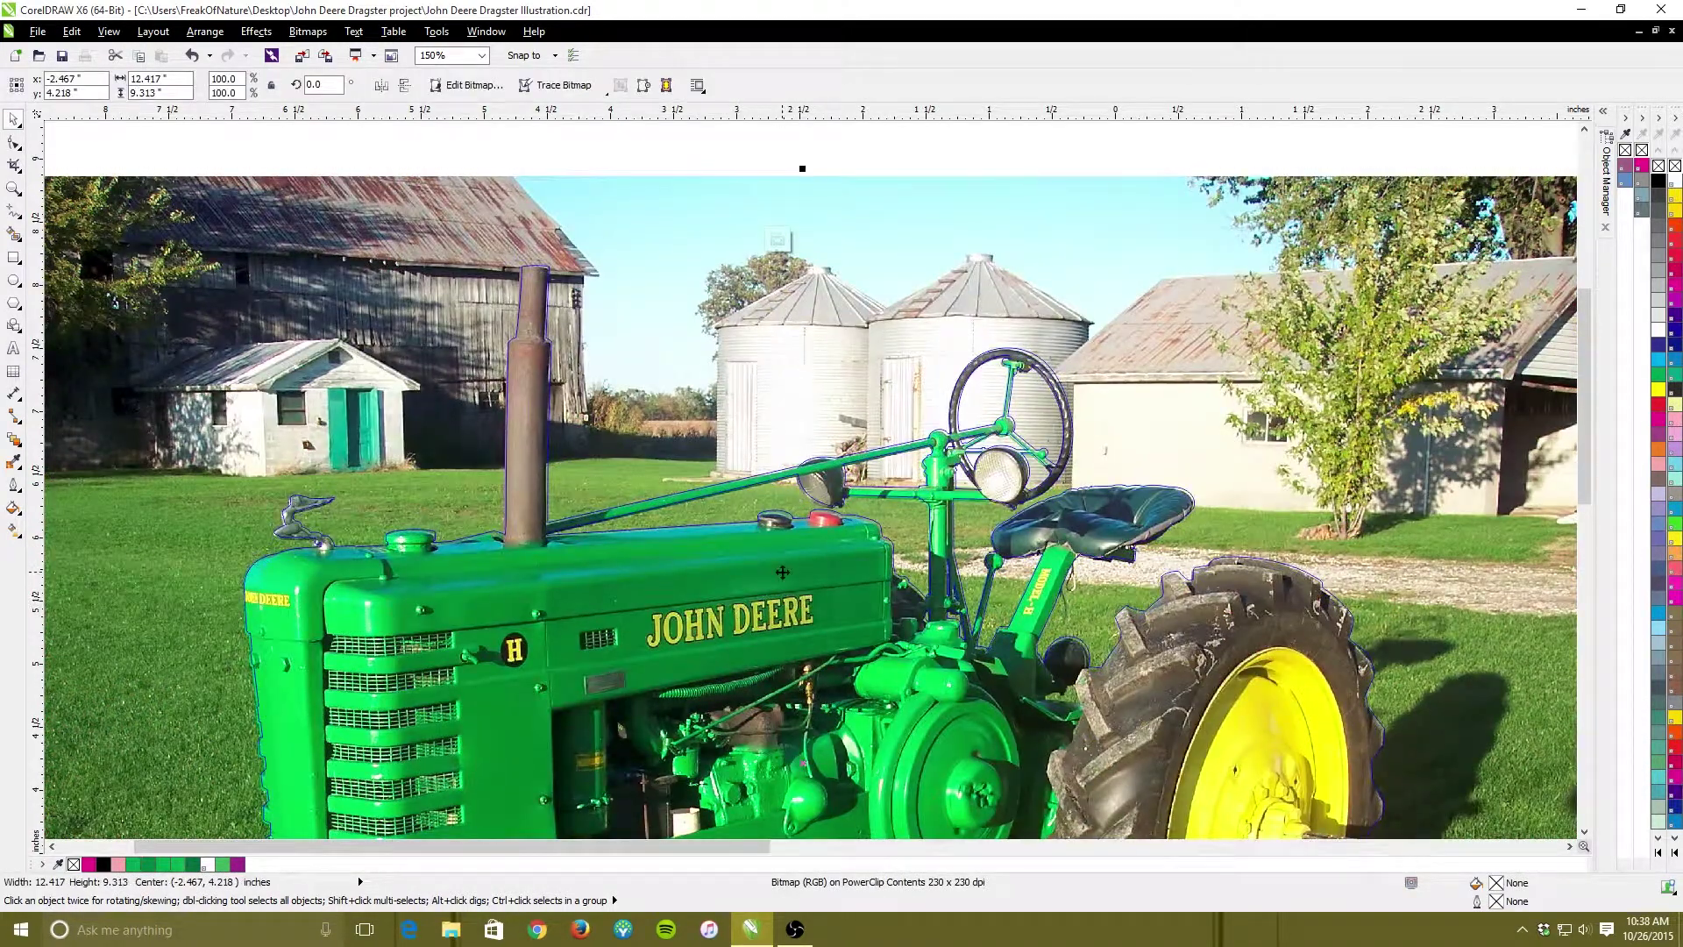
Nudge the photo up and right to match the outline, then finish editing the PowerClip
{"action": "scroll", "coordinate": [782, 572], "scroll_direction": "up", "scroll_amount": 2}
{"action": "left_click_drag", "start_coordinate": [876, 529], "coordinate": [875, 522]}
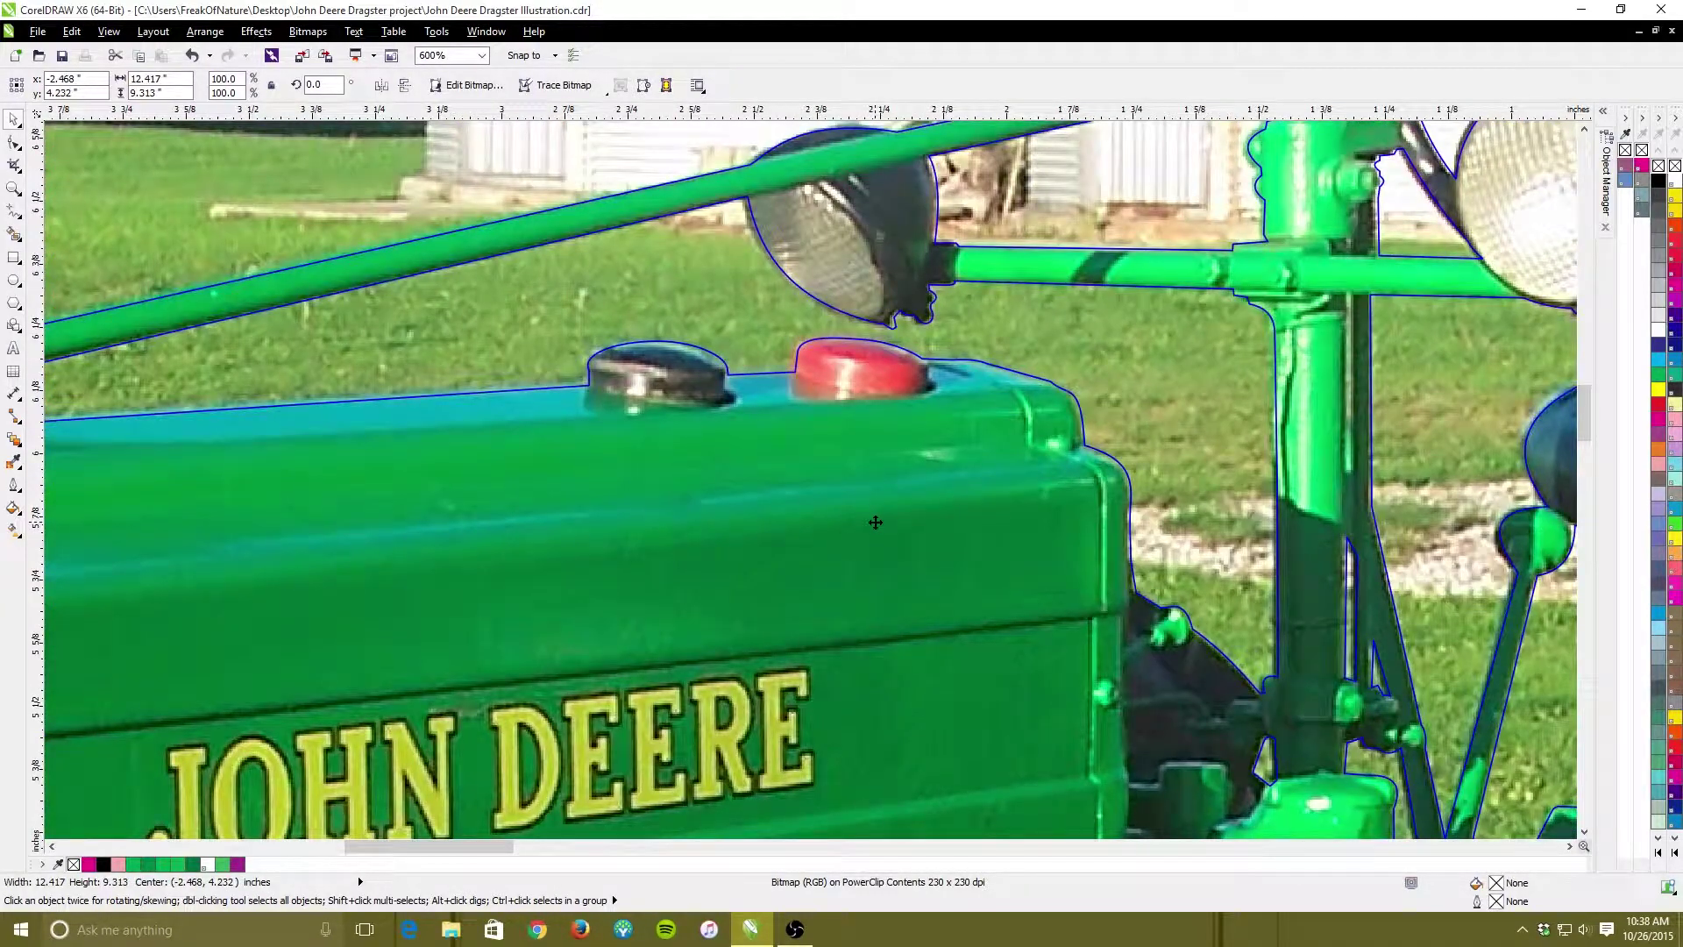
{"action": "left_click_drag", "start_coordinate": [881, 522], "coordinate": [887, 522]}
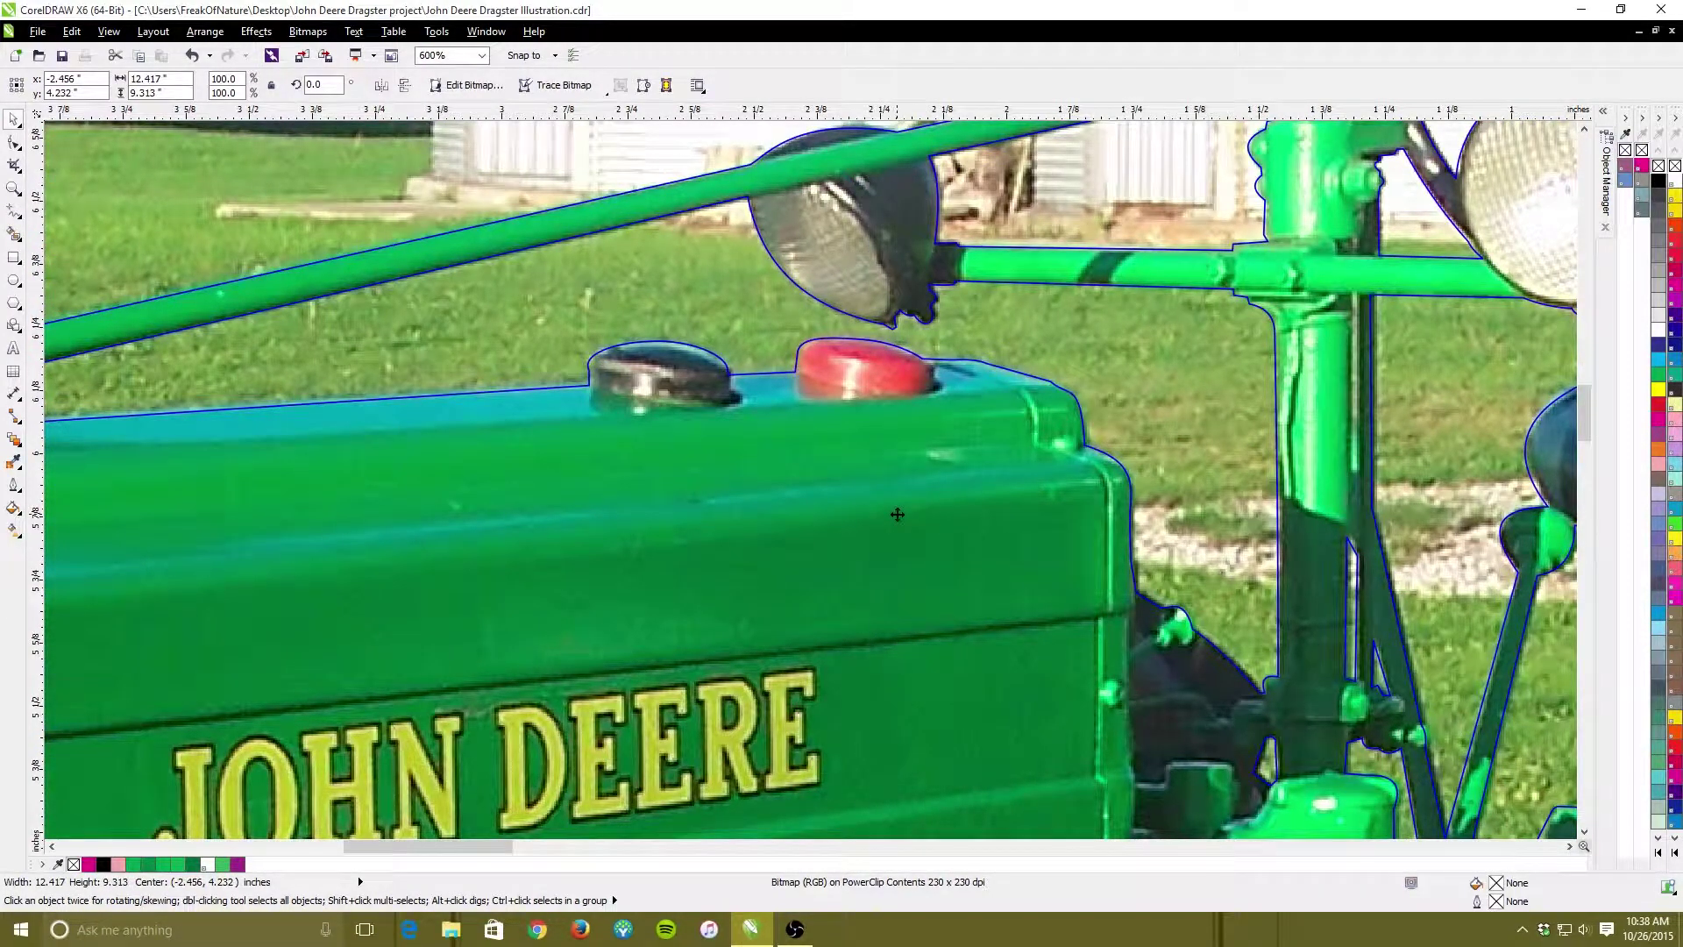
{"action": "scroll", "coordinate": [898, 515], "scroll_direction": "down", "scroll_amount": 2}
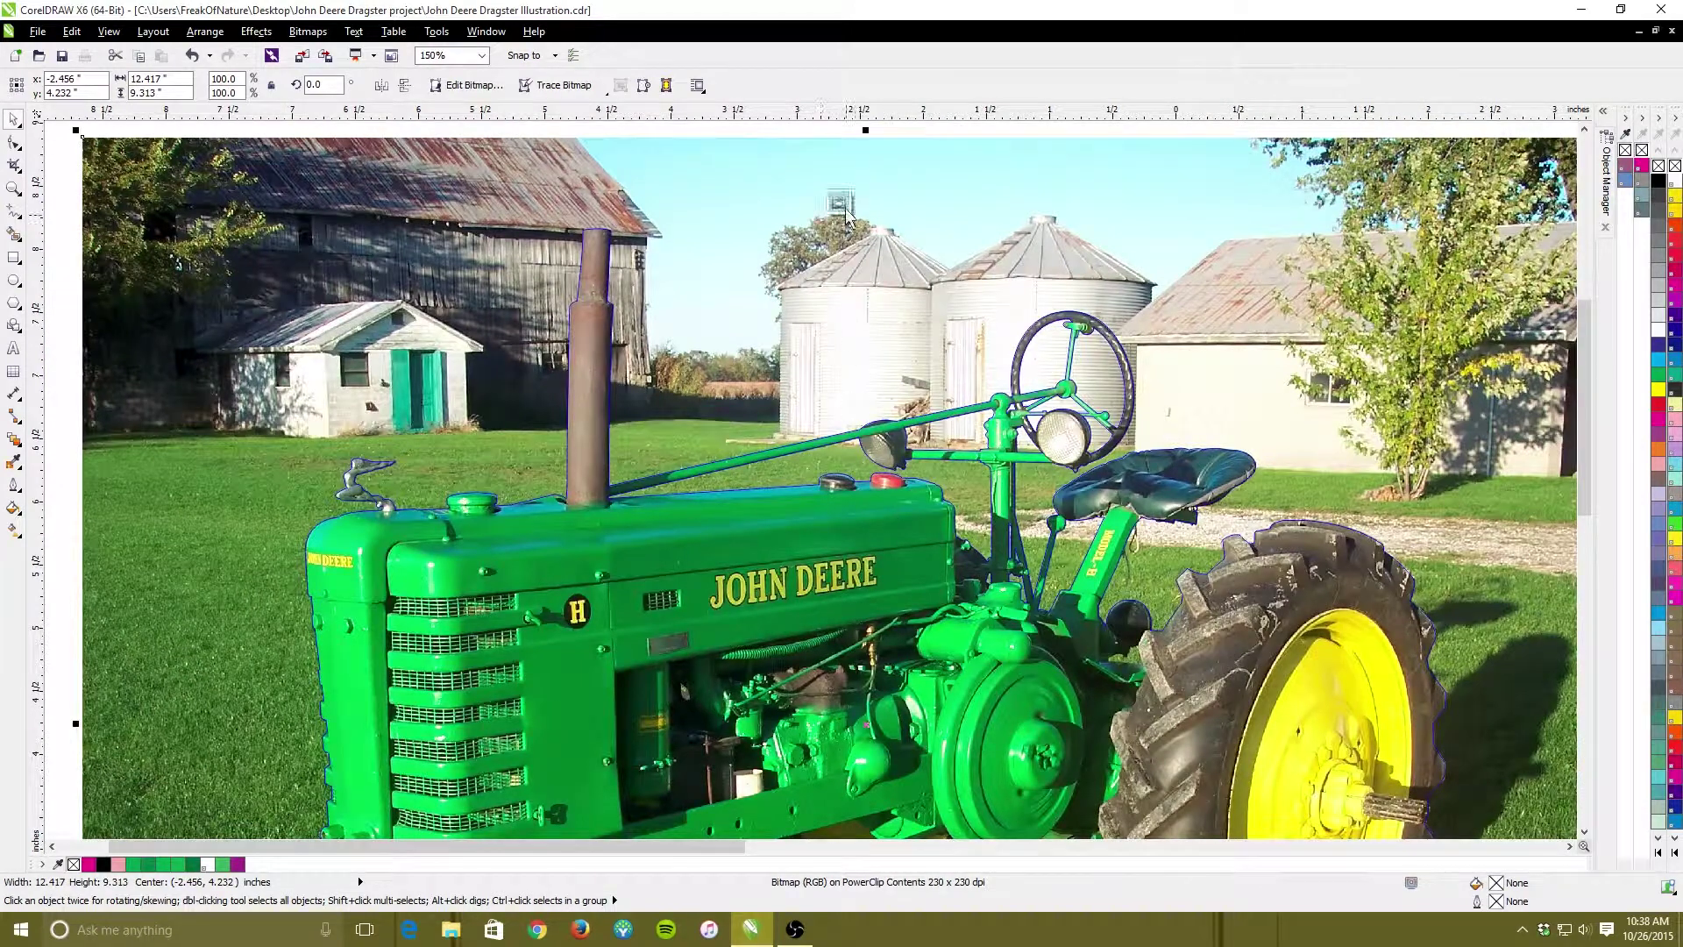
{"action": "left_click", "coordinate": [844, 207]}
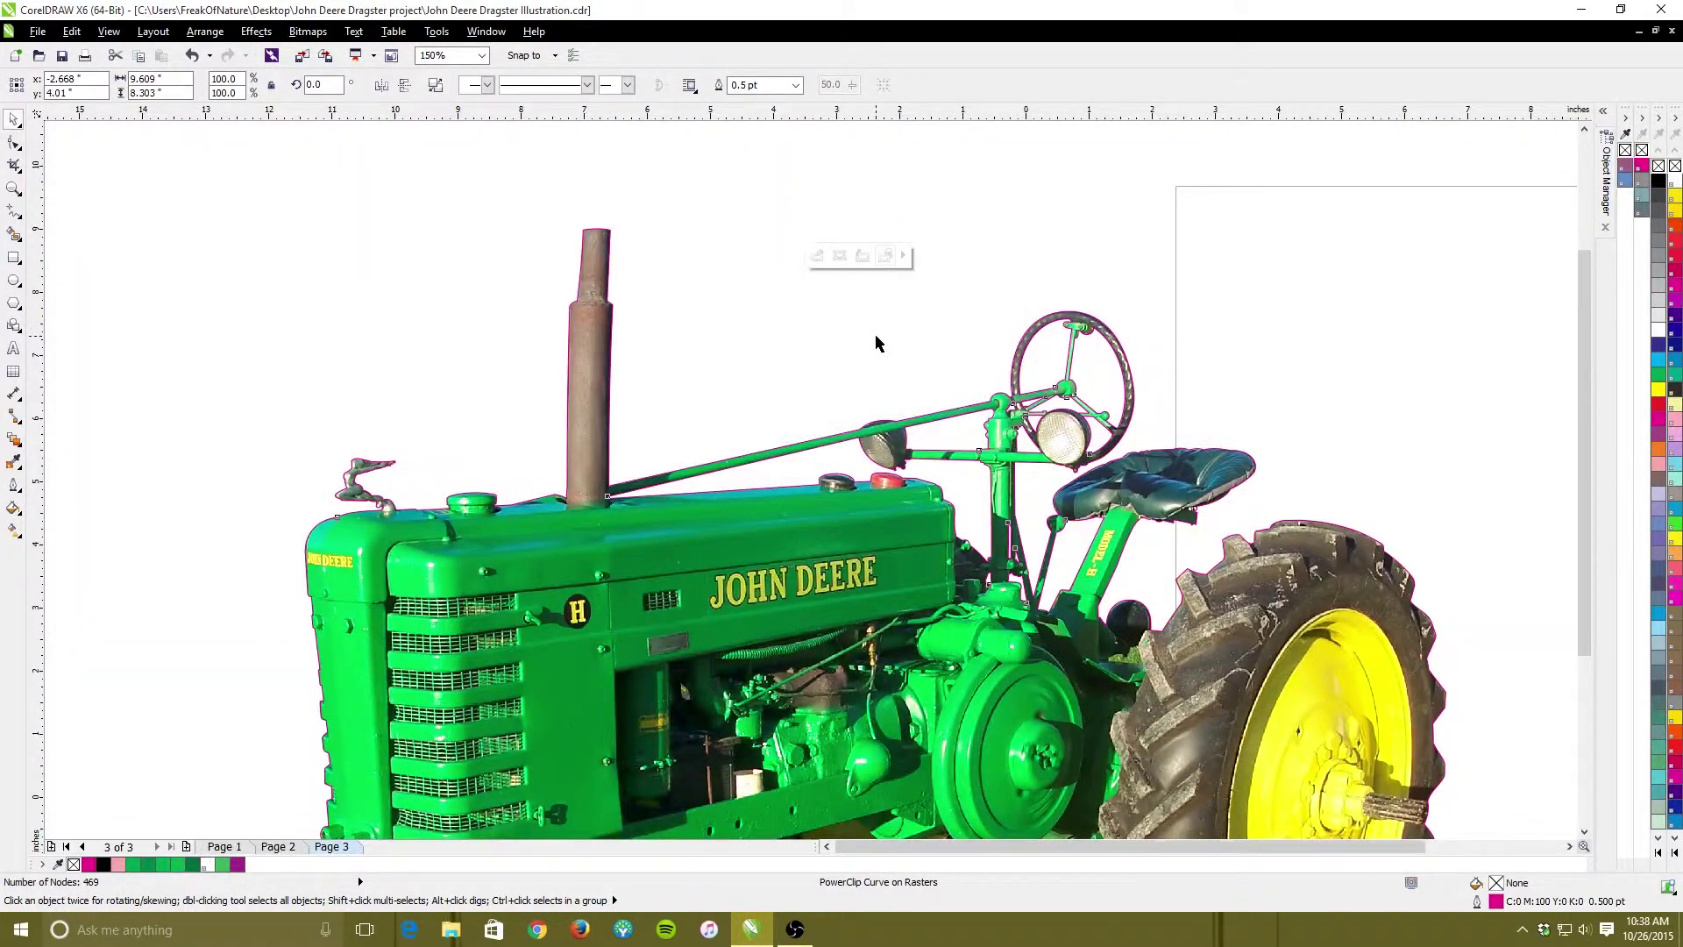
Drag the other tractor bitmap up-left to about -13.724, 10.038 in
{"action": "scroll", "coordinate": [876, 333], "scroll_direction": "down", "scroll_amount": 1}
{"action": "left_click", "coordinate": [1002, 755]}
{"action": "scroll", "coordinate": [1022, 743], "scroll_direction": "down", "scroll_amount": 1}
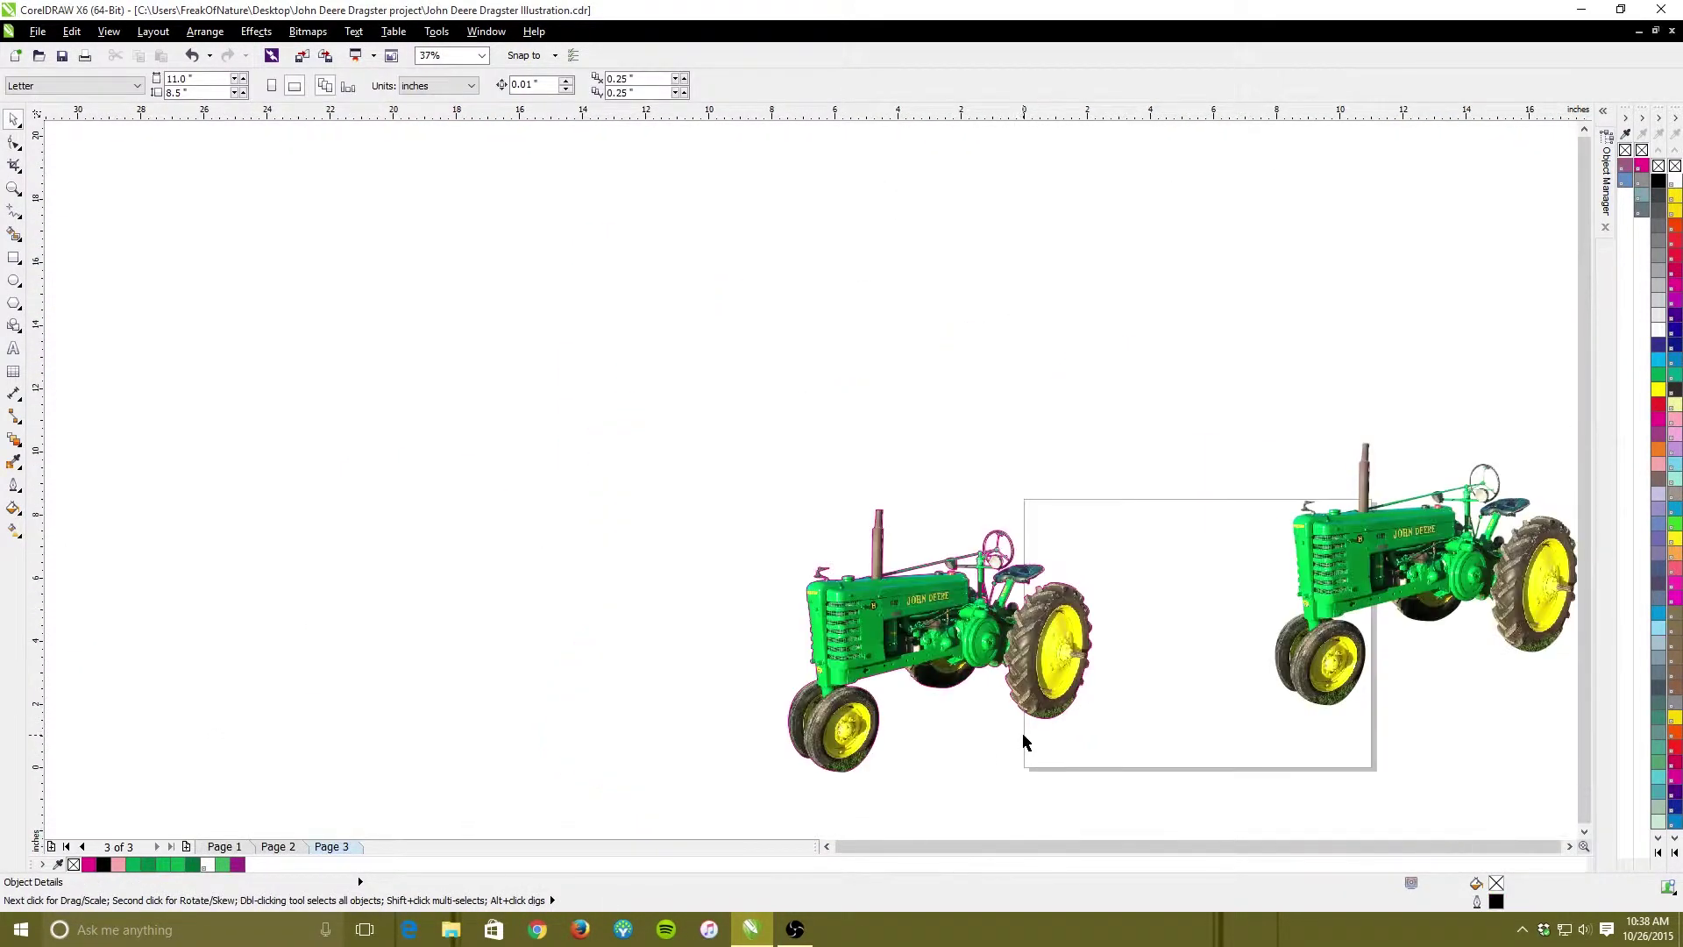
{"action": "left_click_drag", "start_coordinate": [1357, 559], "coordinate": [518, 427]}
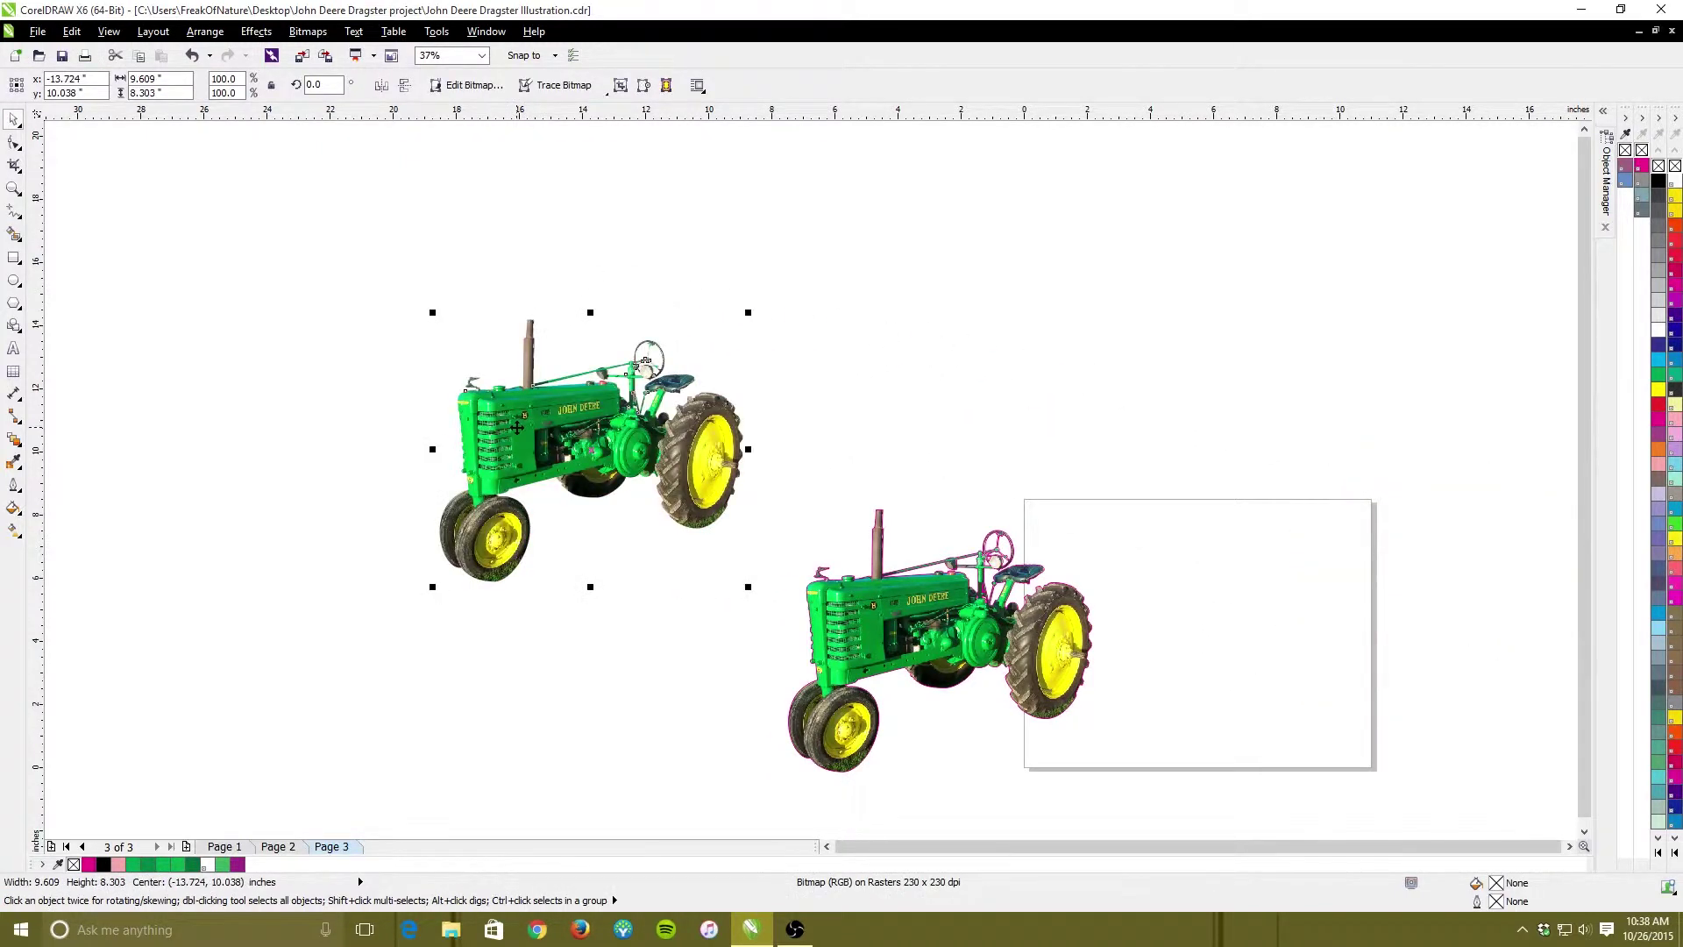
Select the upper-left tractor image and zoom the view out to 37%
{"action": "left_click", "coordinate": [906, 659]}
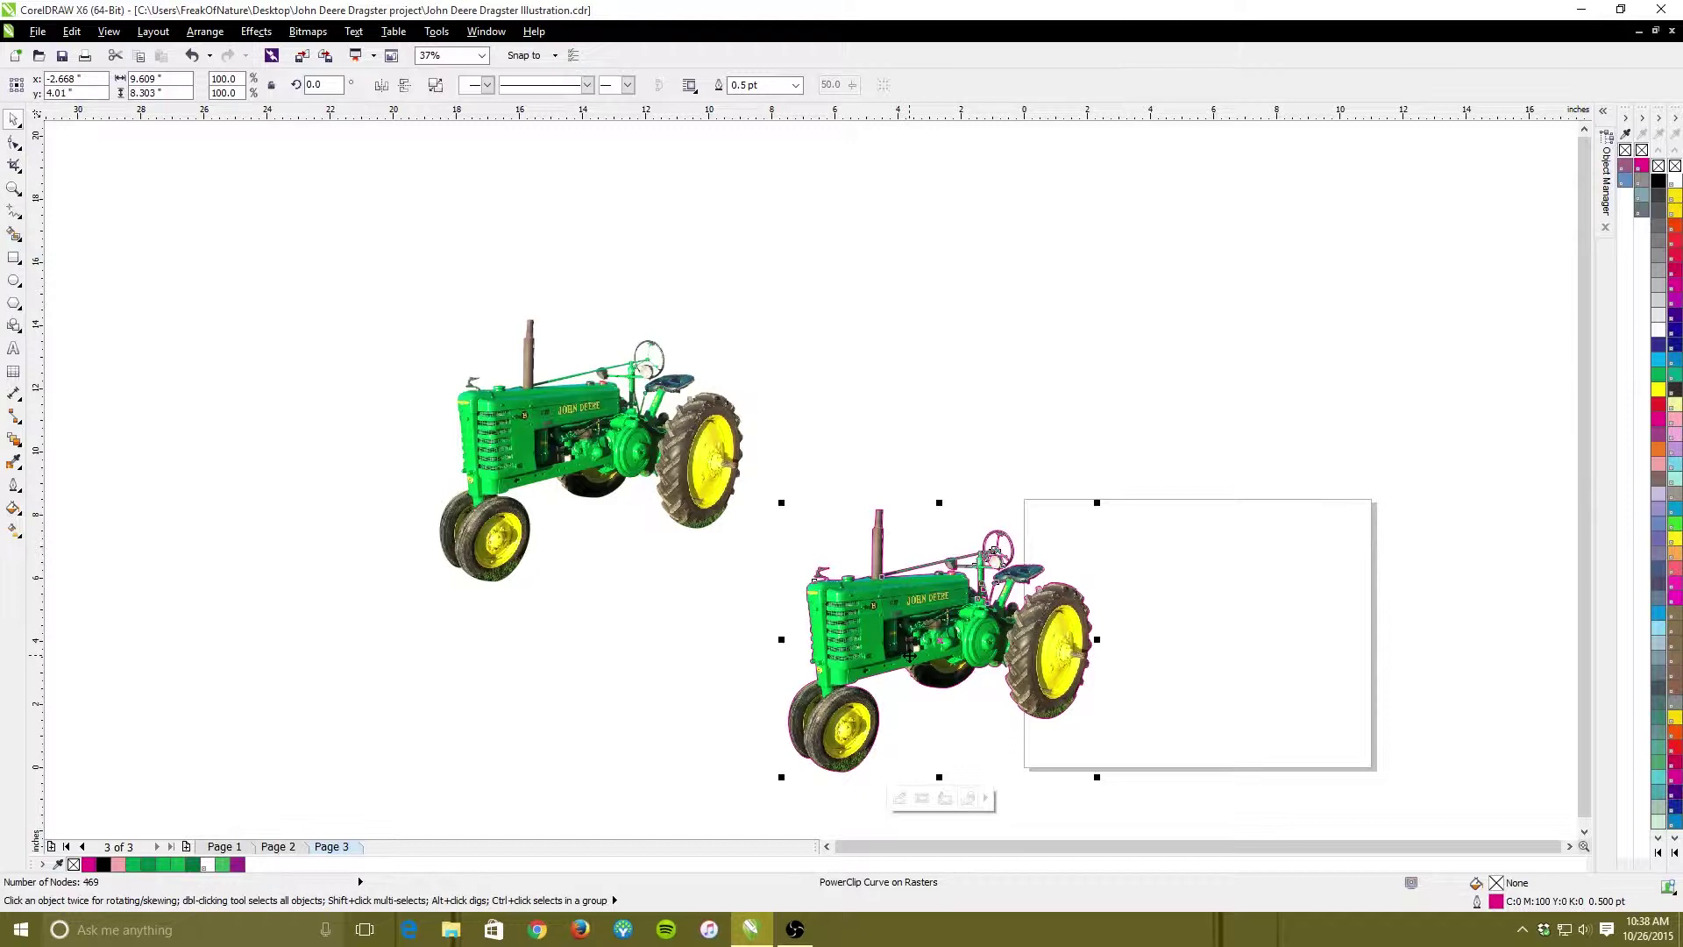
{"action": "left_click", "coordinate": [863, 372]}
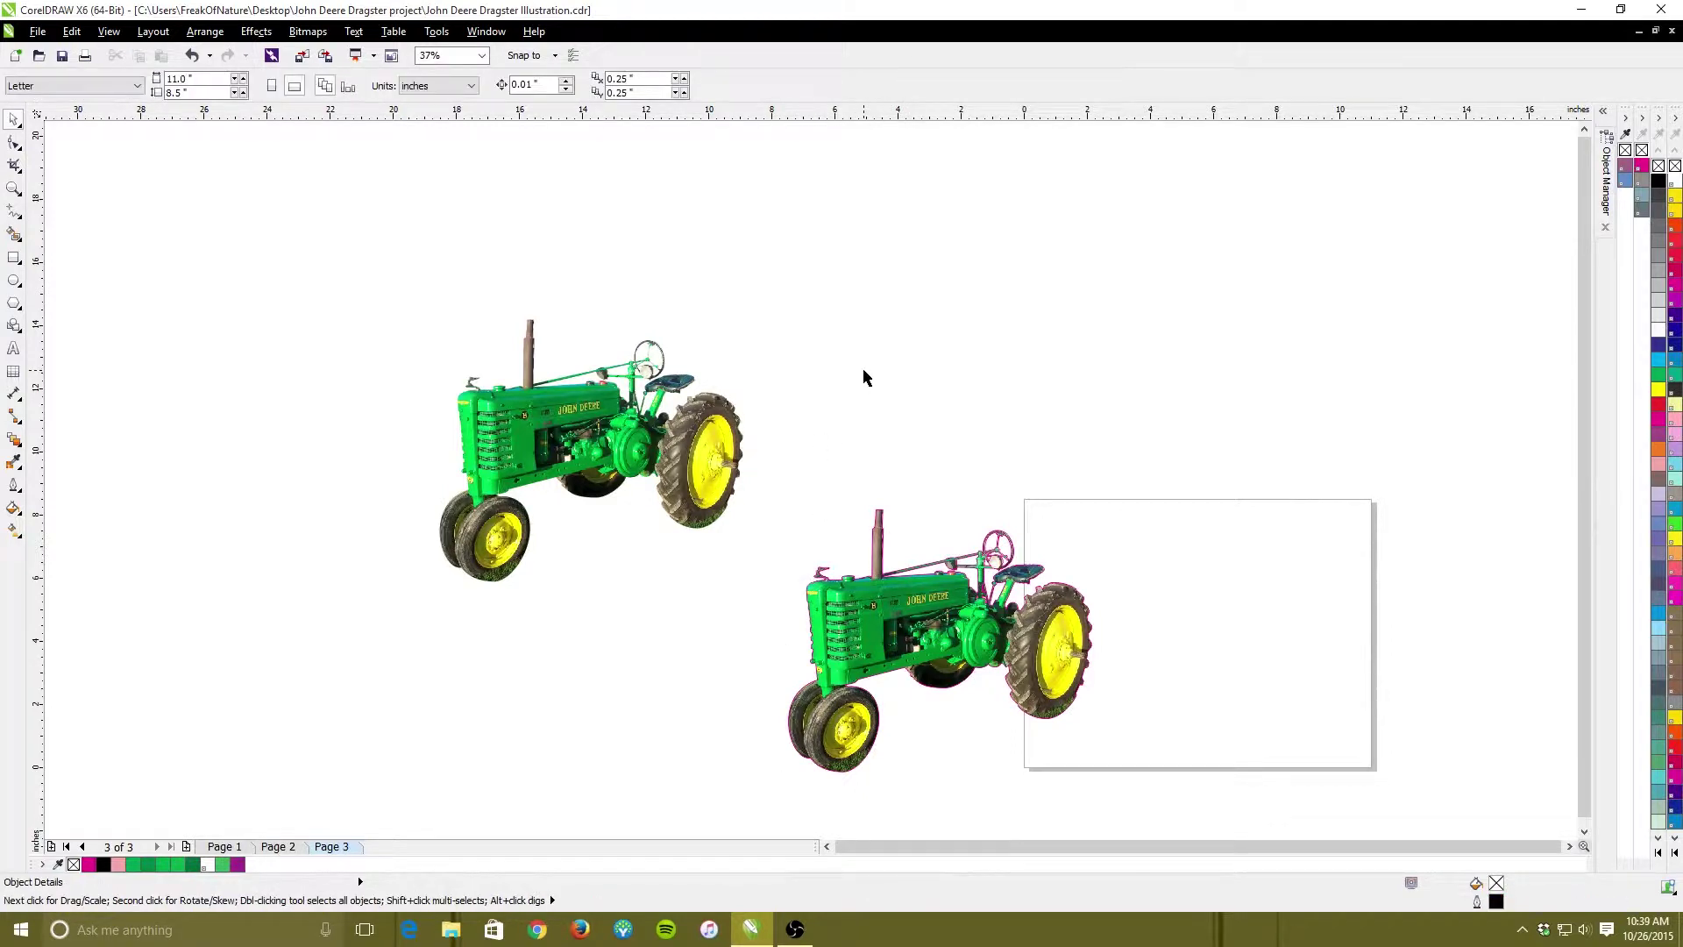
{"action": "left_click", "coordinate": [592, 453]}
{"action": "scroll", "coordinate": [1156, 629], "scroll_direction": "down", "scroll_amount": 2}
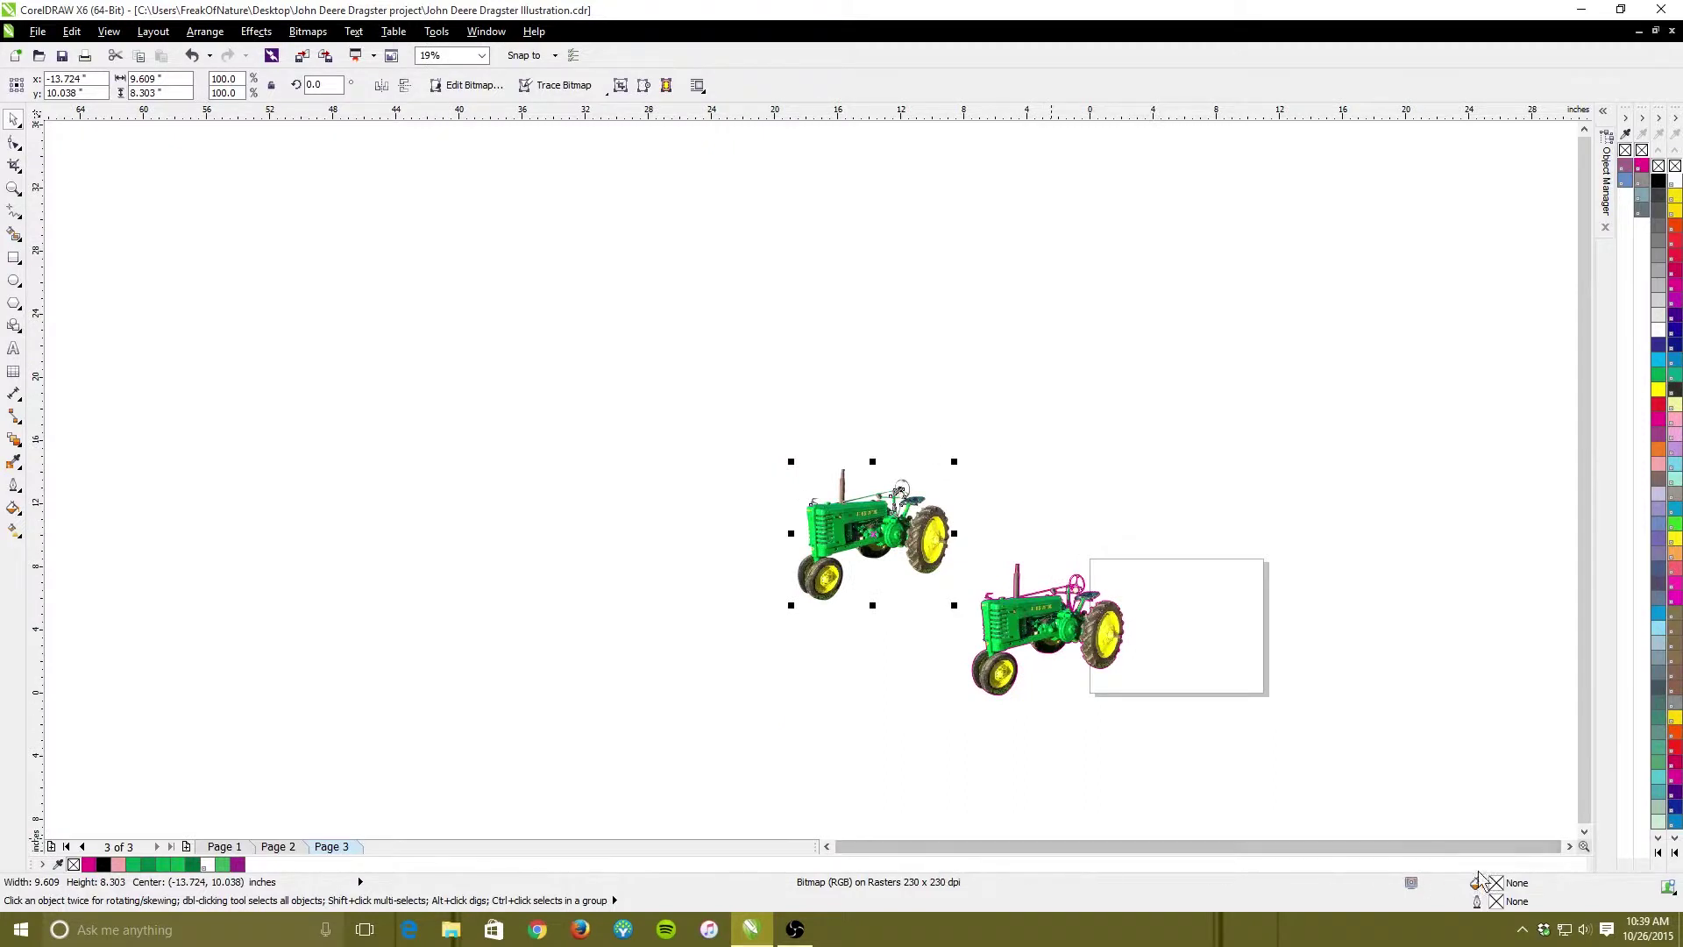
{"action": "left_click", "coordinate": [1569, 846]}
{"action": "left_click", "coordinate": [1569, 846]}
{"action": "left_click", "coordinate": [1568, 846]}
{"action": "left_click", "coordinate": [1569, 846]}
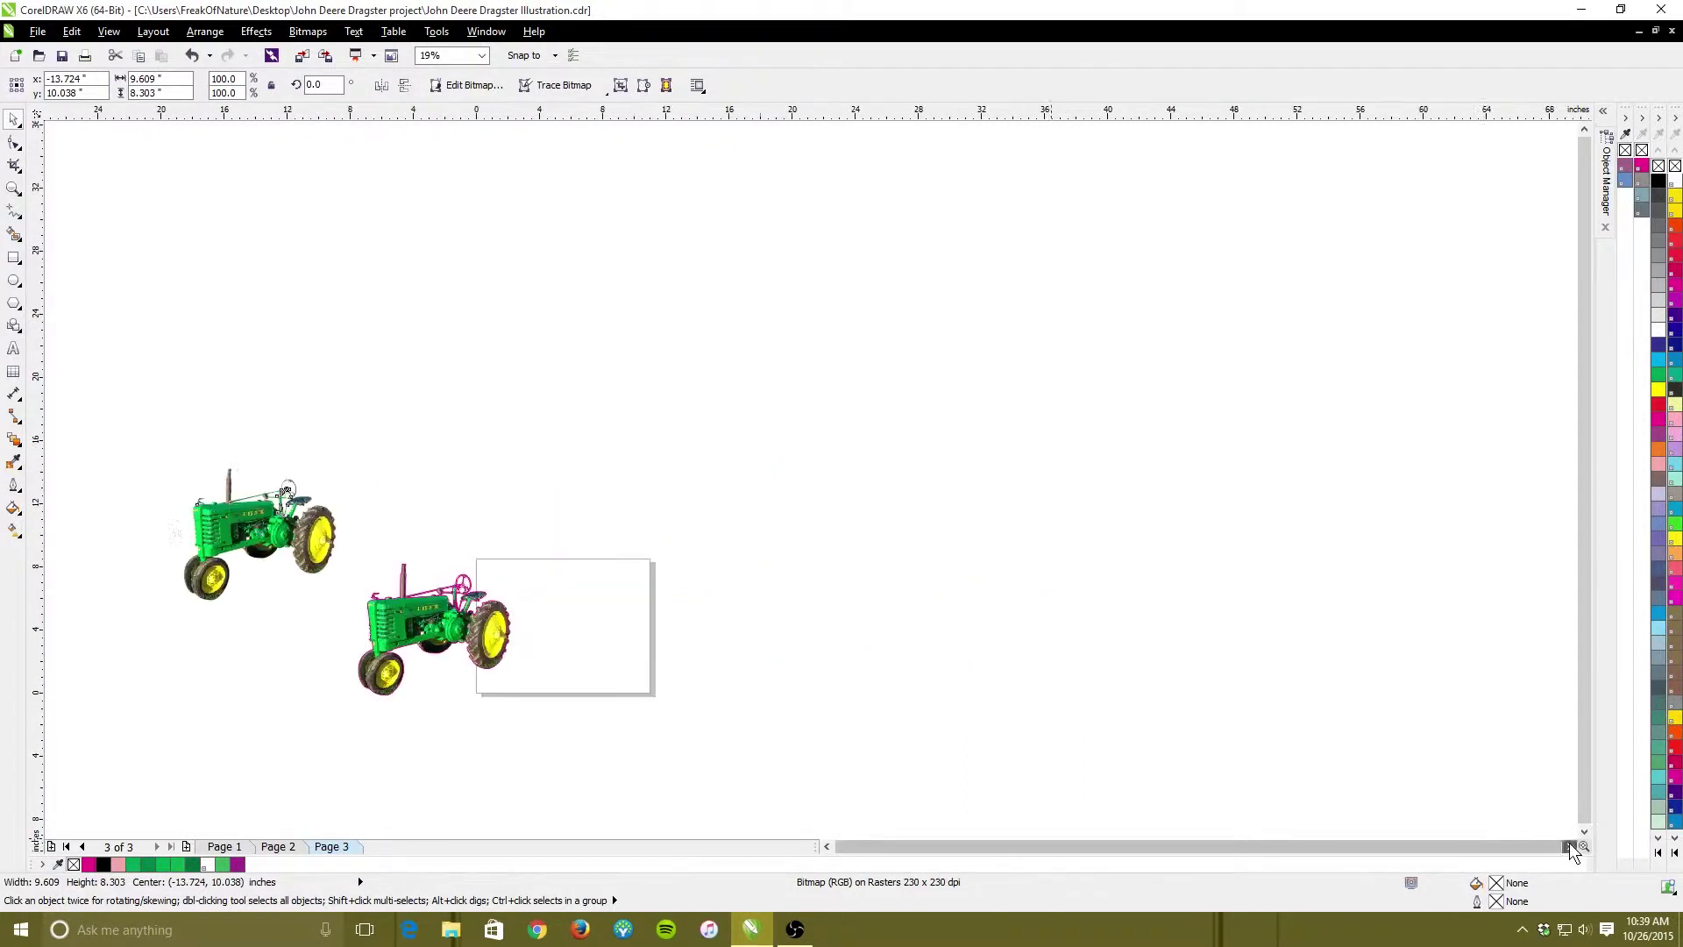
{"action": "scroll", "coordinate": [1307, 680], "scroll_direction": "down", "scroll_amount": 2}
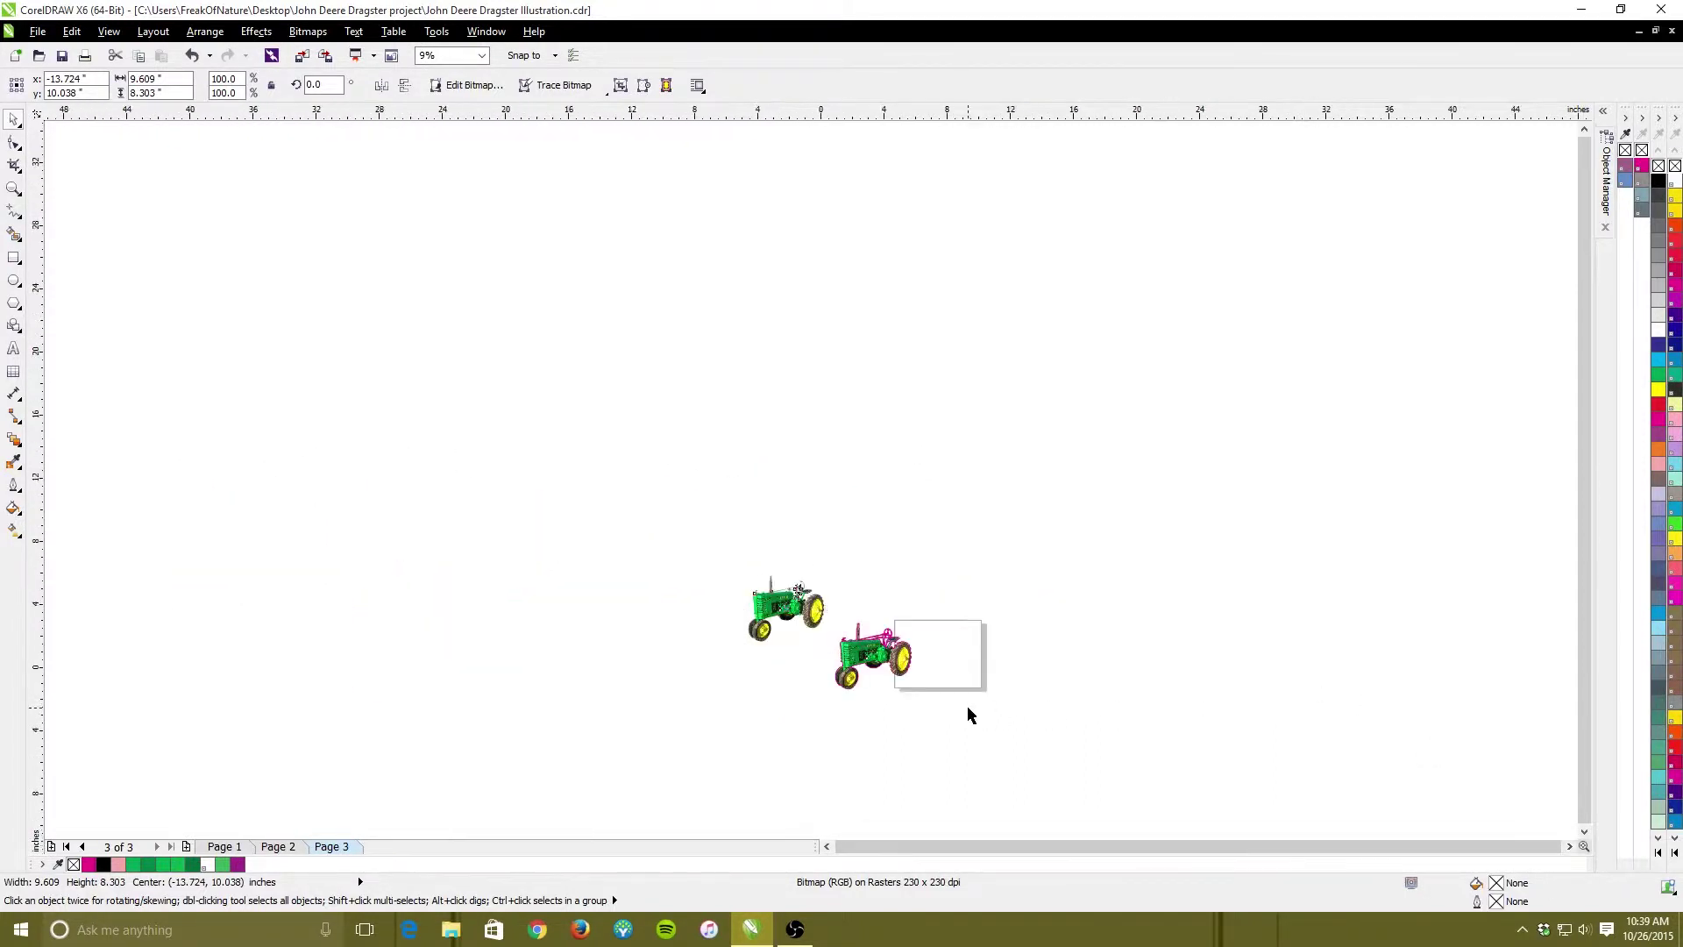
{"action": "scroll", "coordinate": [967, 715], "scroll_direction": "up", "scroll_amount": 4}
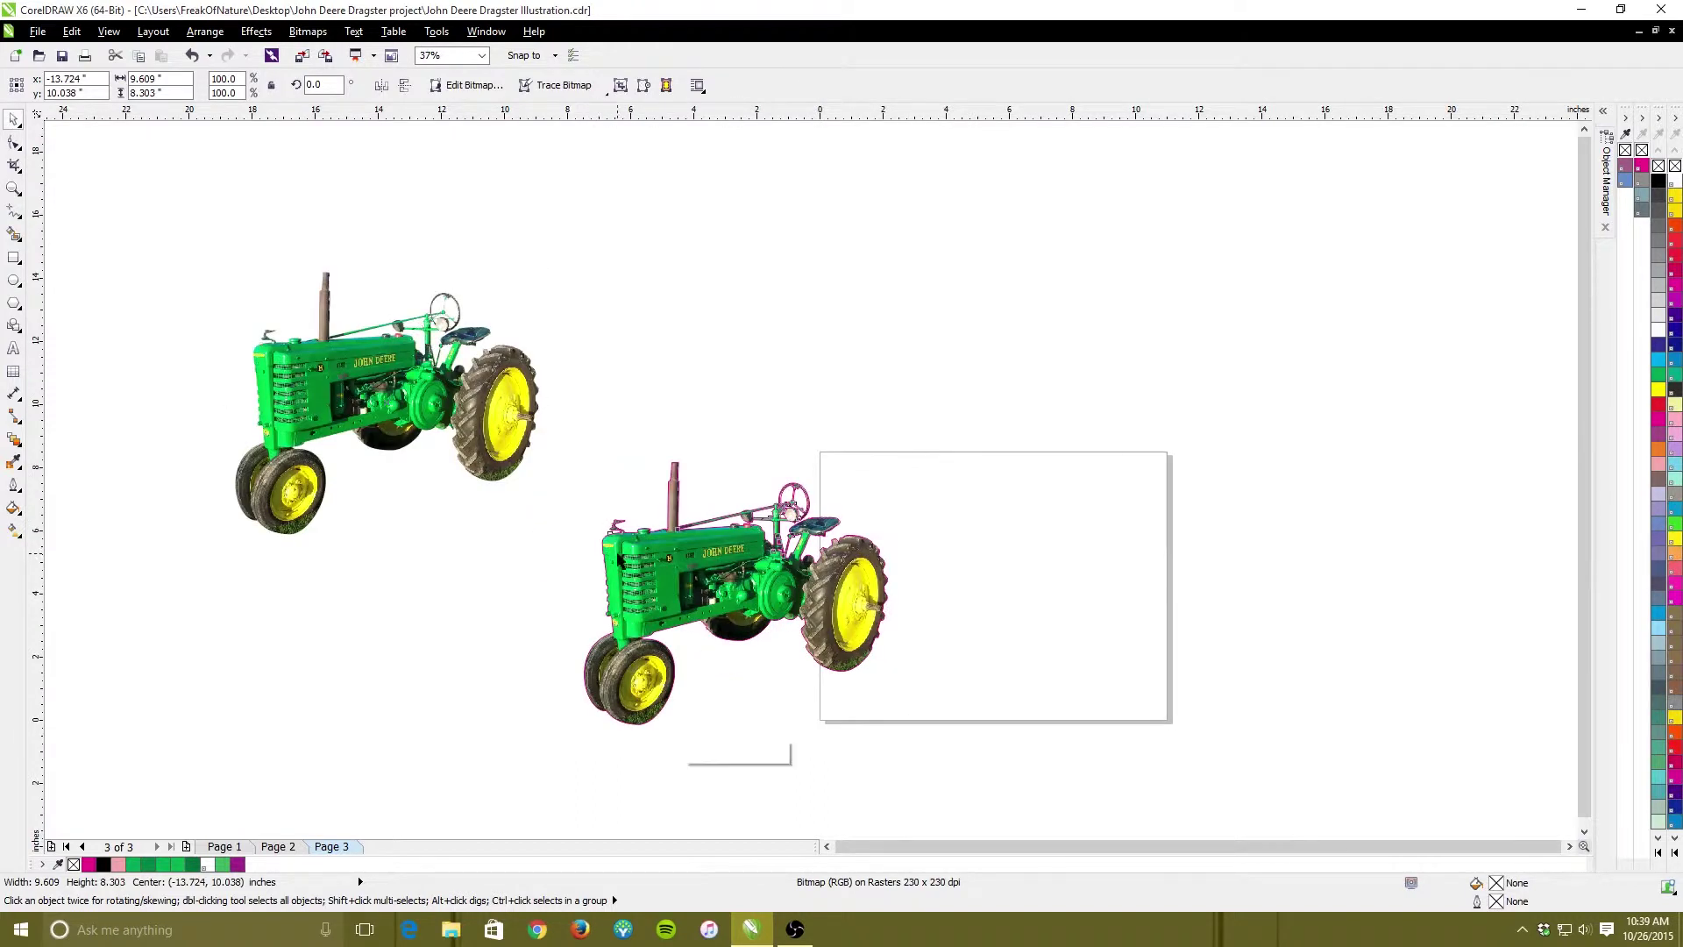
Extract the farm photo from the lower PowerClip tractor shape
{"action": "left_click", "coordinate": [763, 666]}
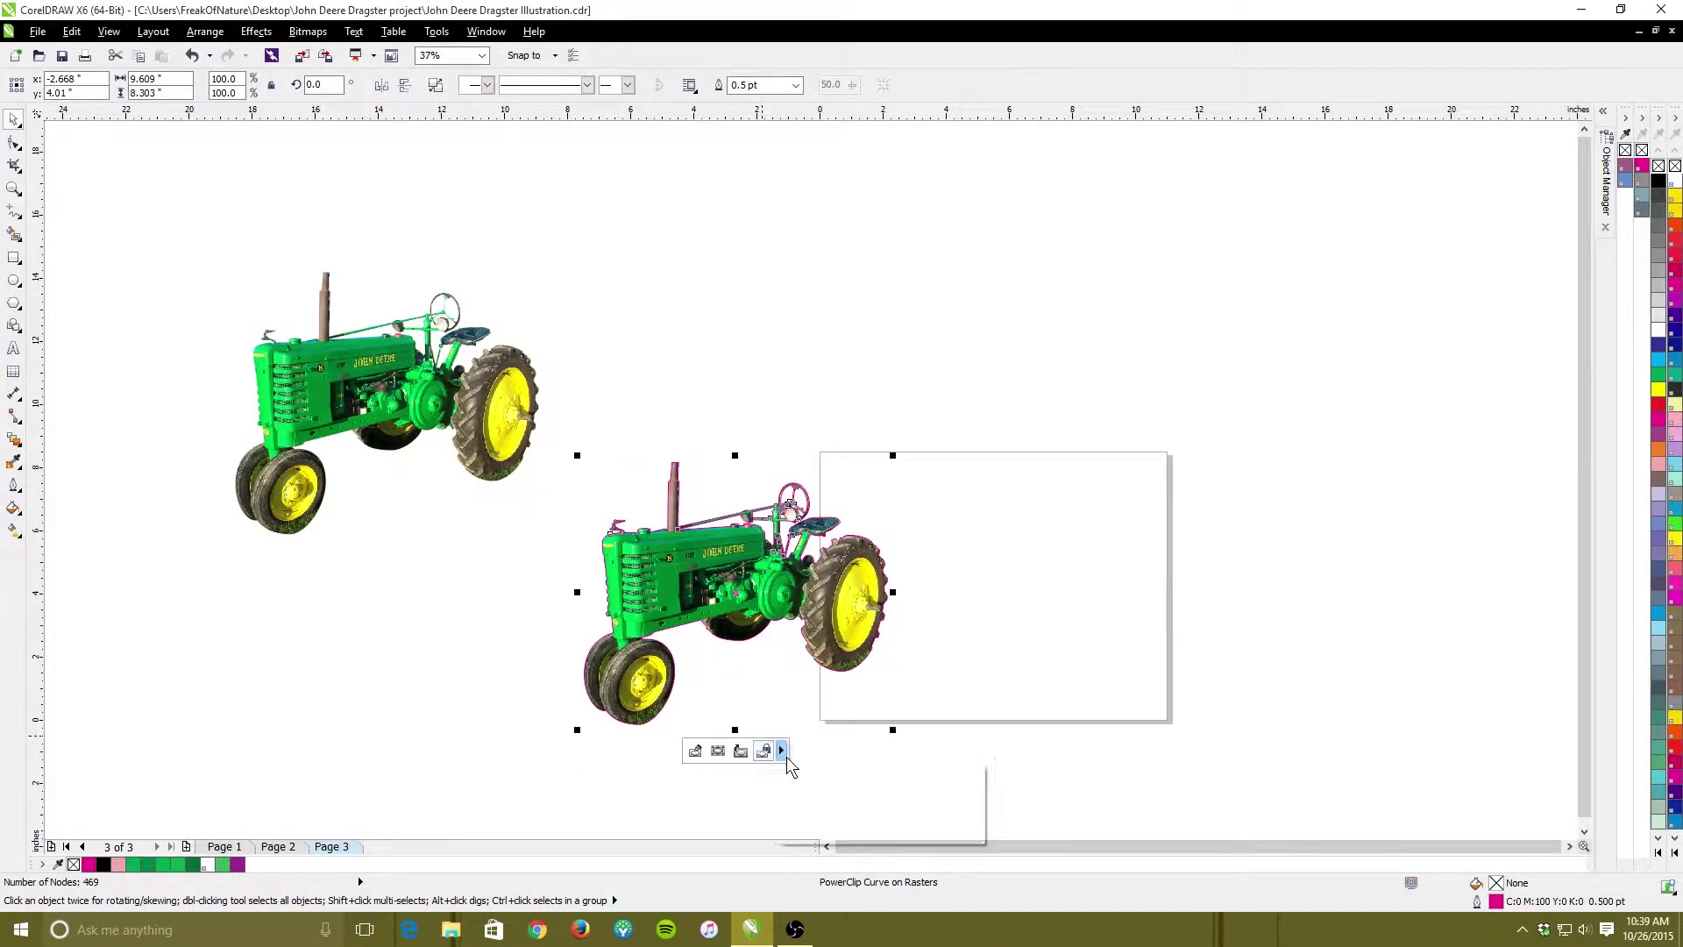
{"action": "left_click", "coordinate": [781, 750]}
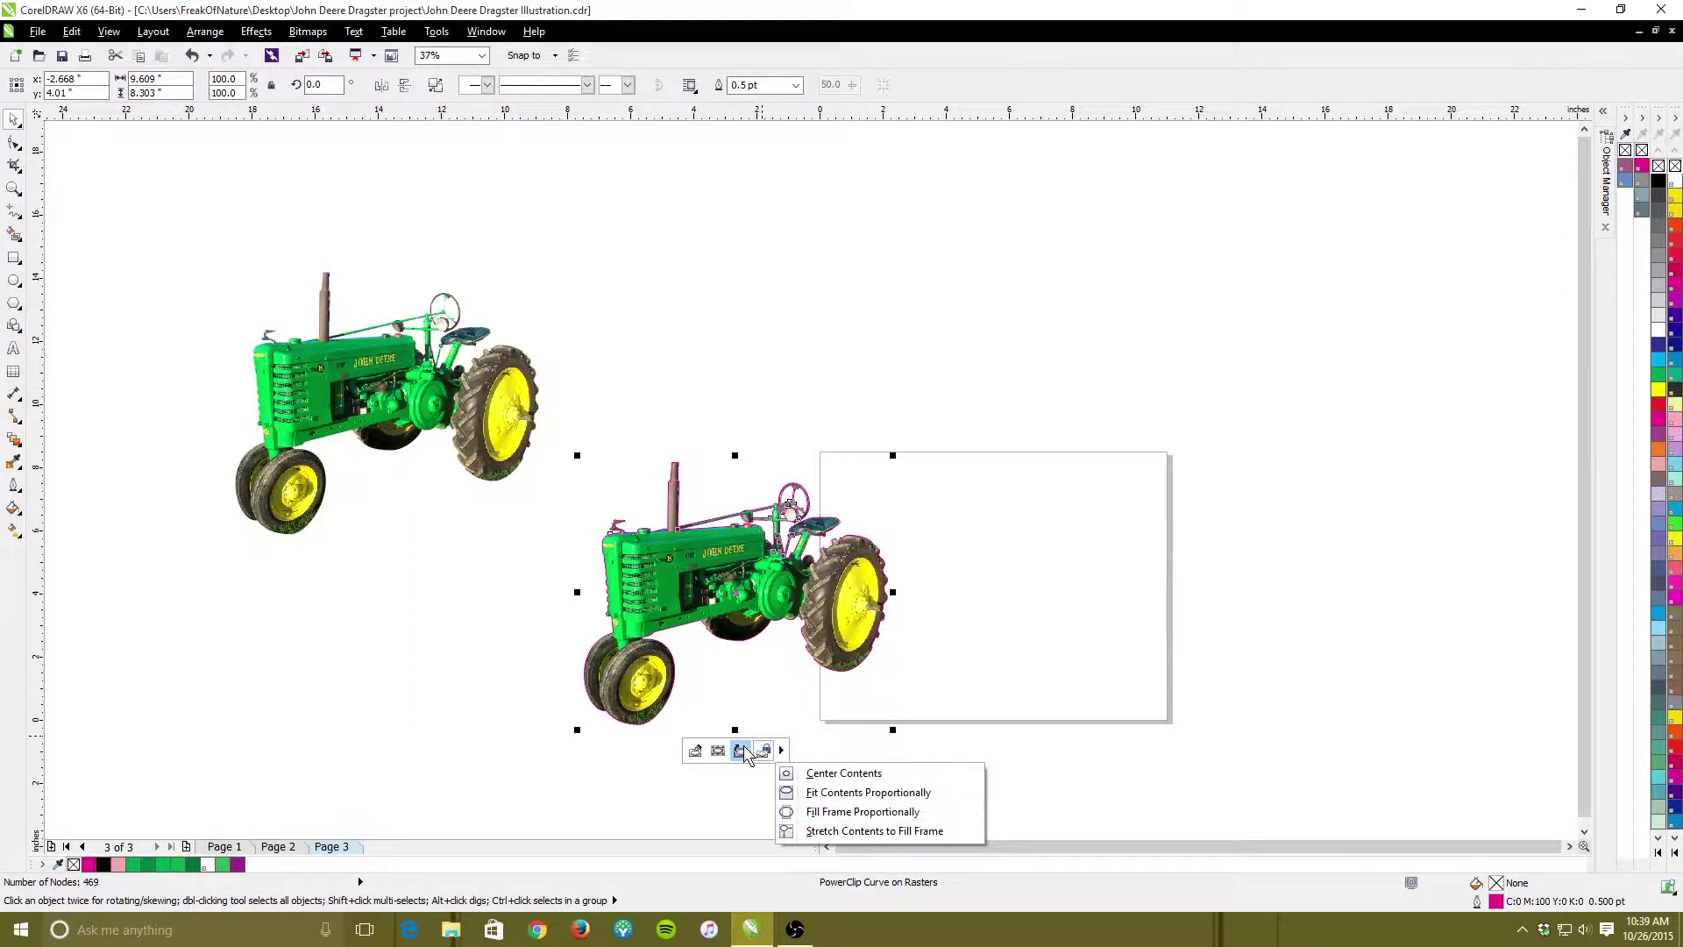
{"action": "left_click", "coordinate": [740, 751]}
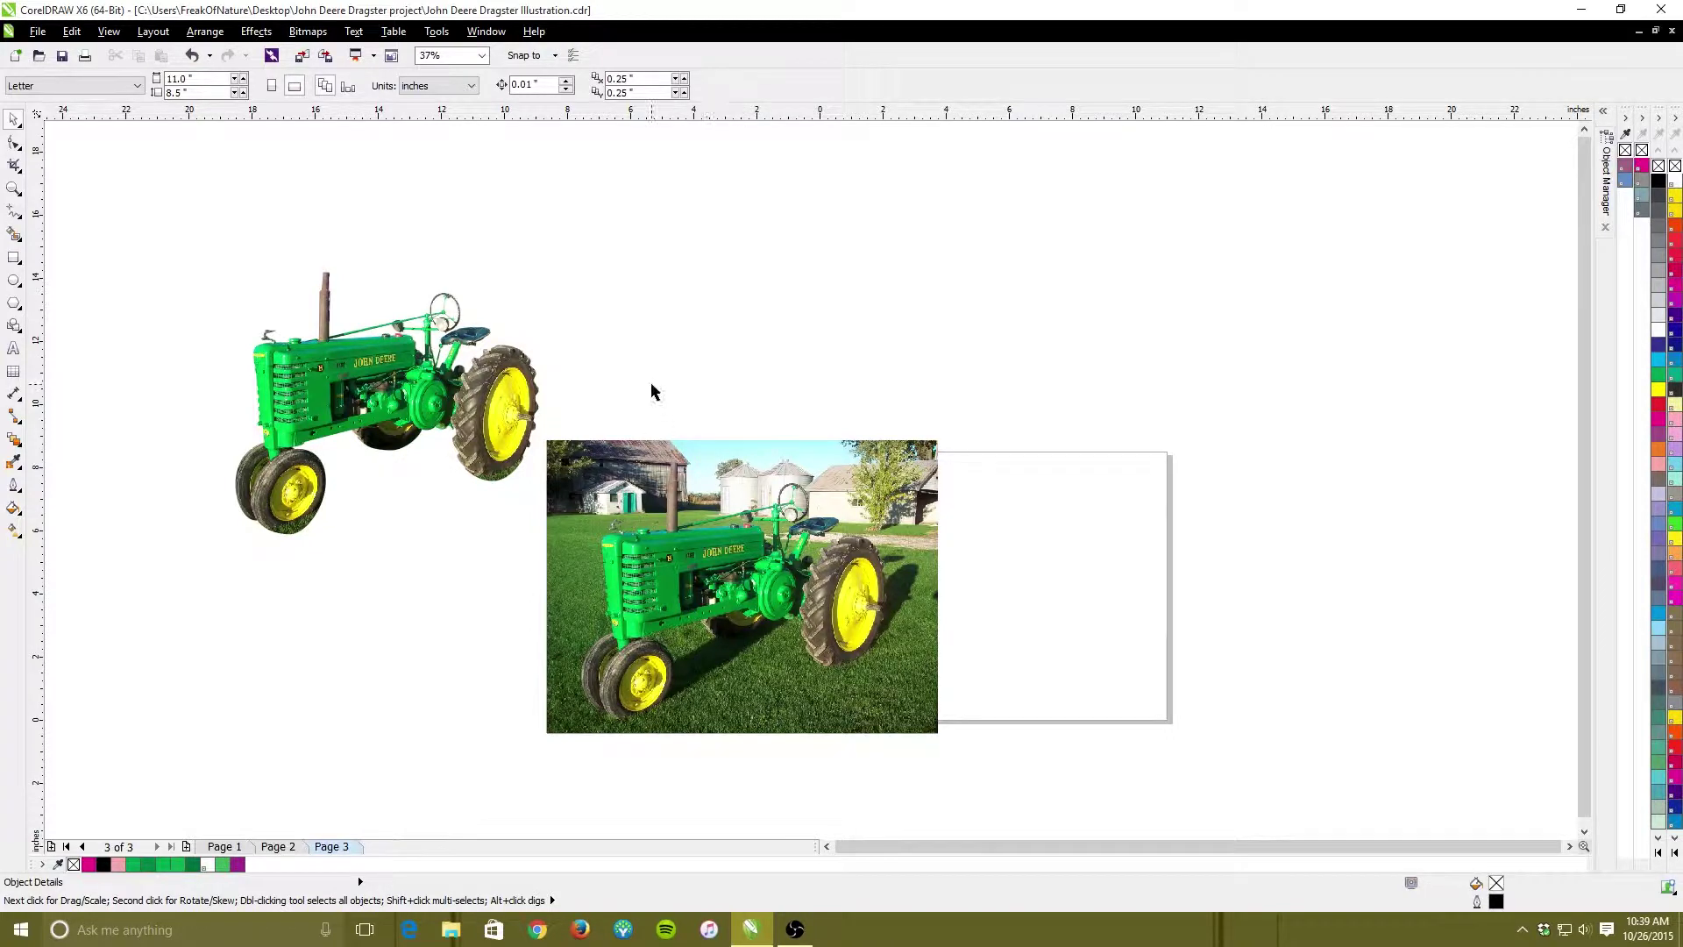
Select the extracted 12.417 x 9.313 in farm photo, then the tractor outline curve over it
{"action": "left_click", "coordinate": [659, 530]}
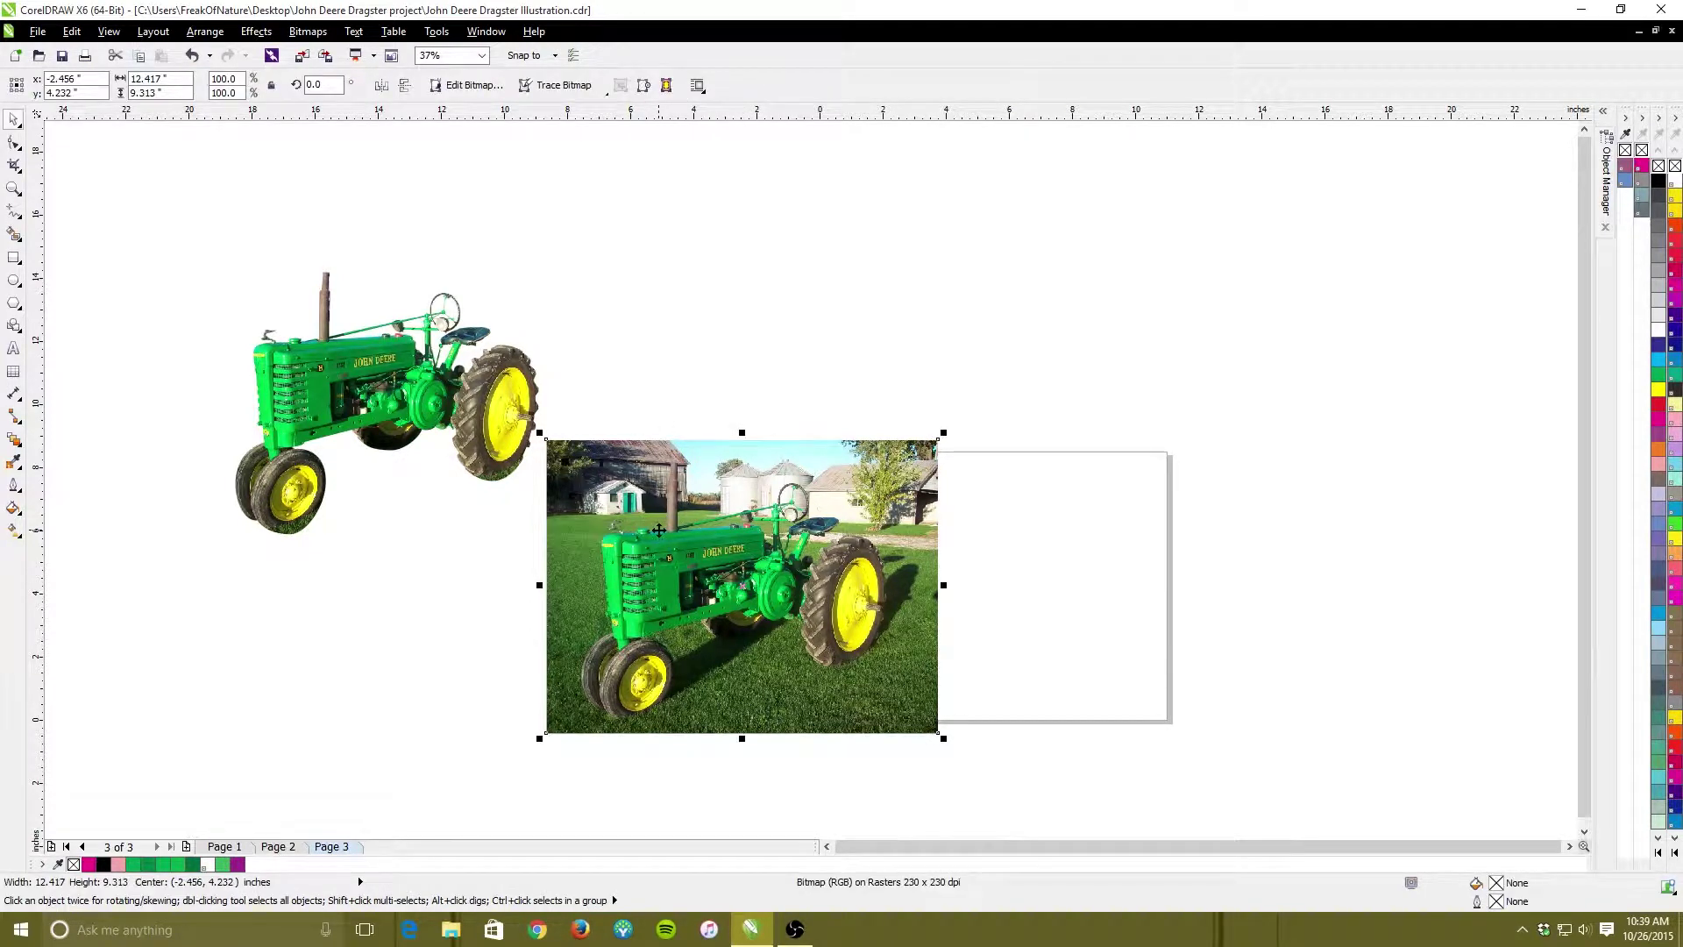
{"action": "left_click", "coordinate": [687, 571]}
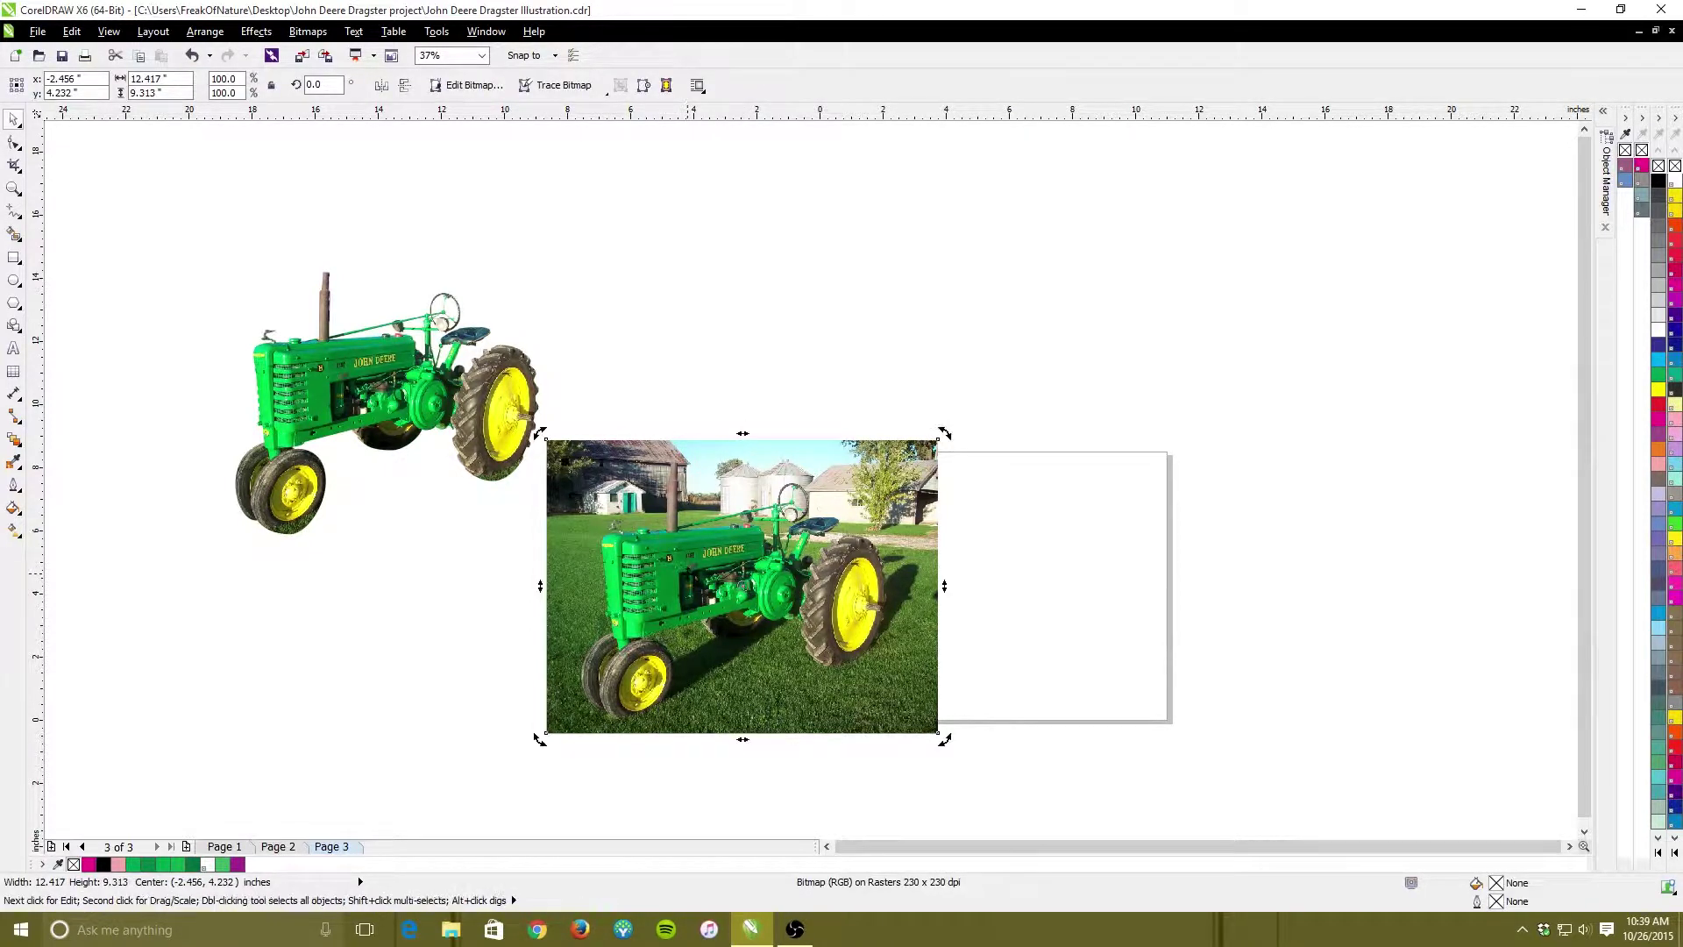
{"action": "left_click", "coordinate": [683, 570]}
{"action": "key", "text": "Escape"}
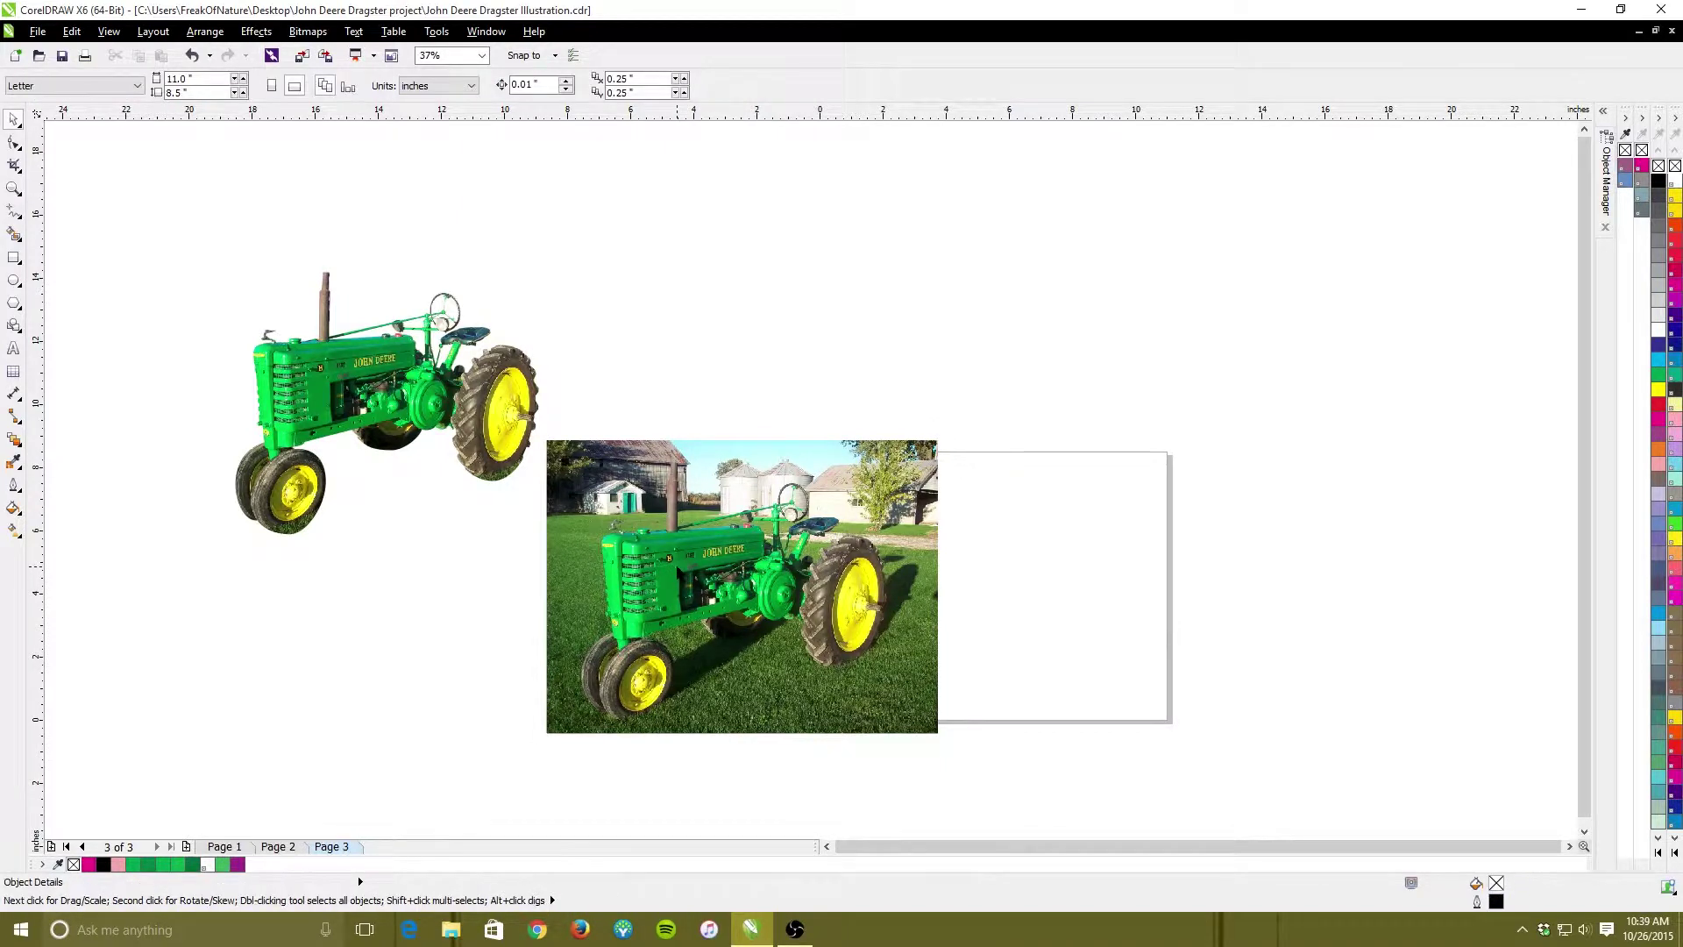
{"action": "left_click", "coordinate": [677, 567]}
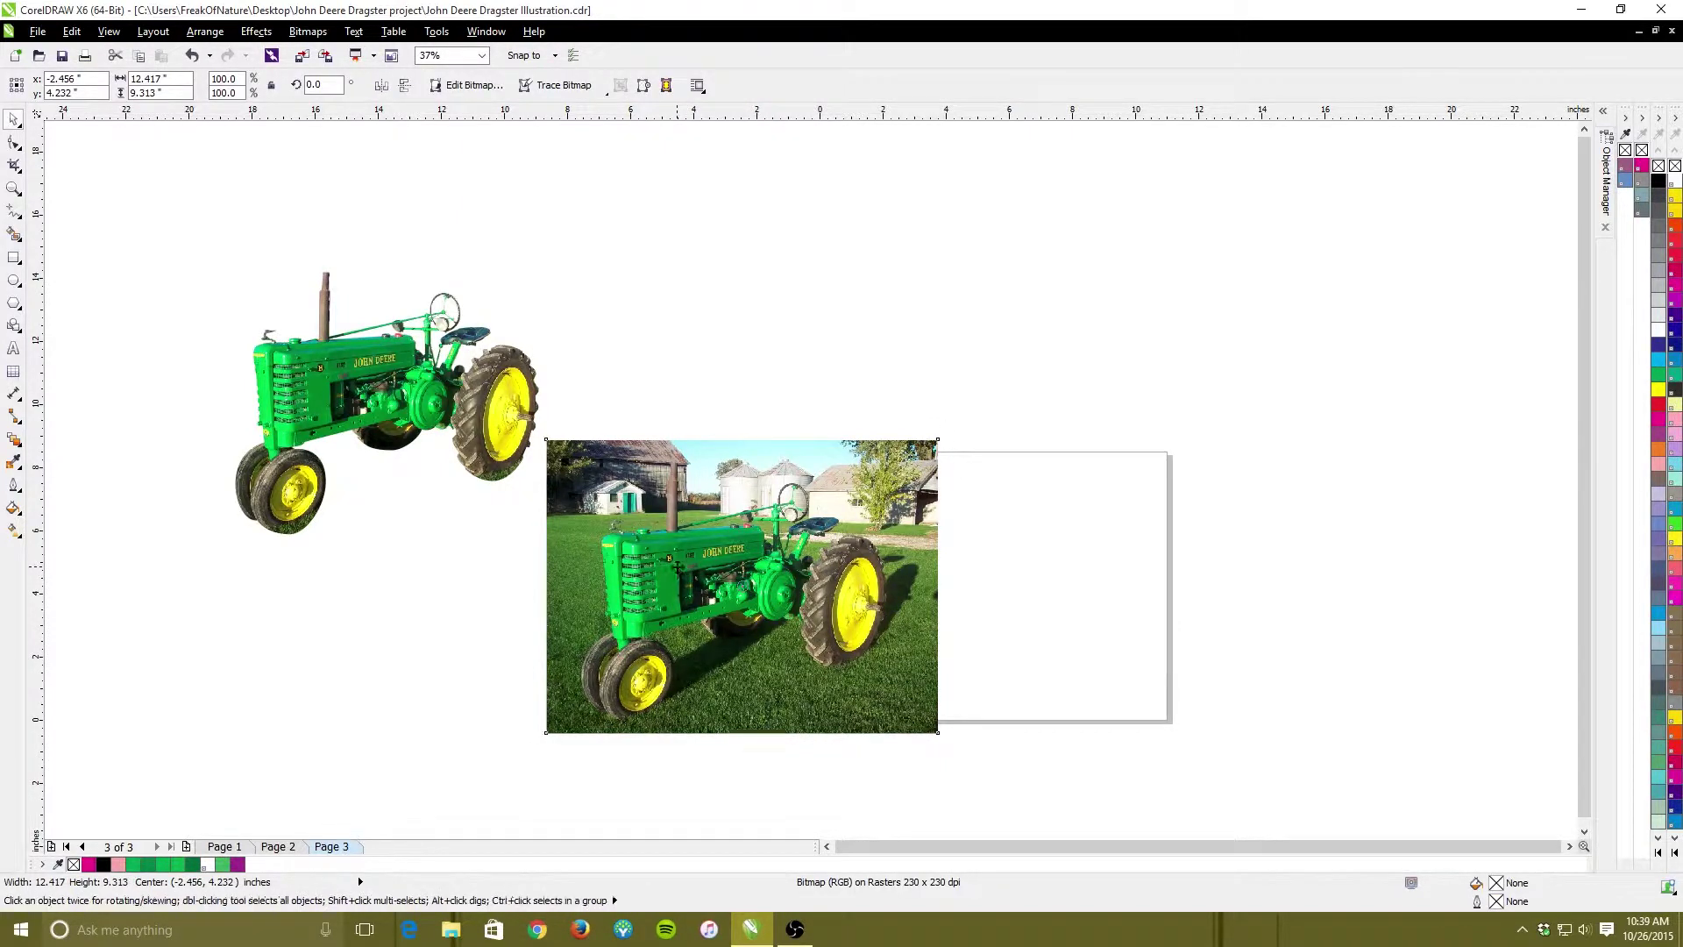
{"action": "left_click", "coordinate": [789, 505]}
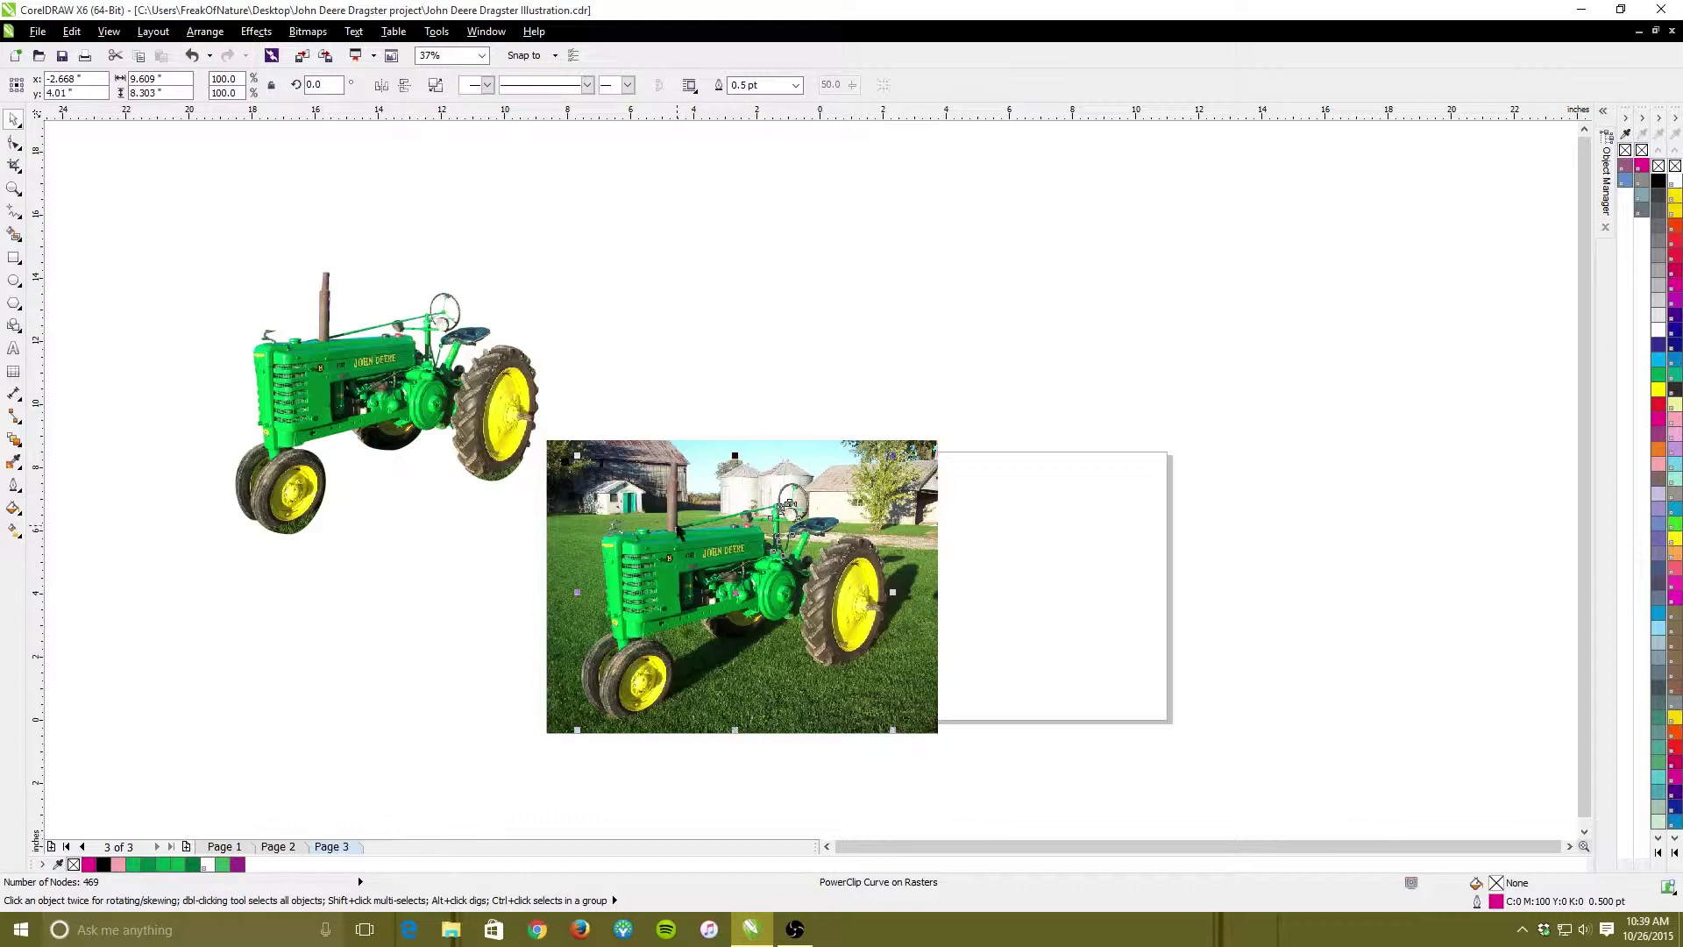
Send the farm photo To Back Of Page, behind the tractor outline
{"action": "right_click", "coordinate": [617, 604]}
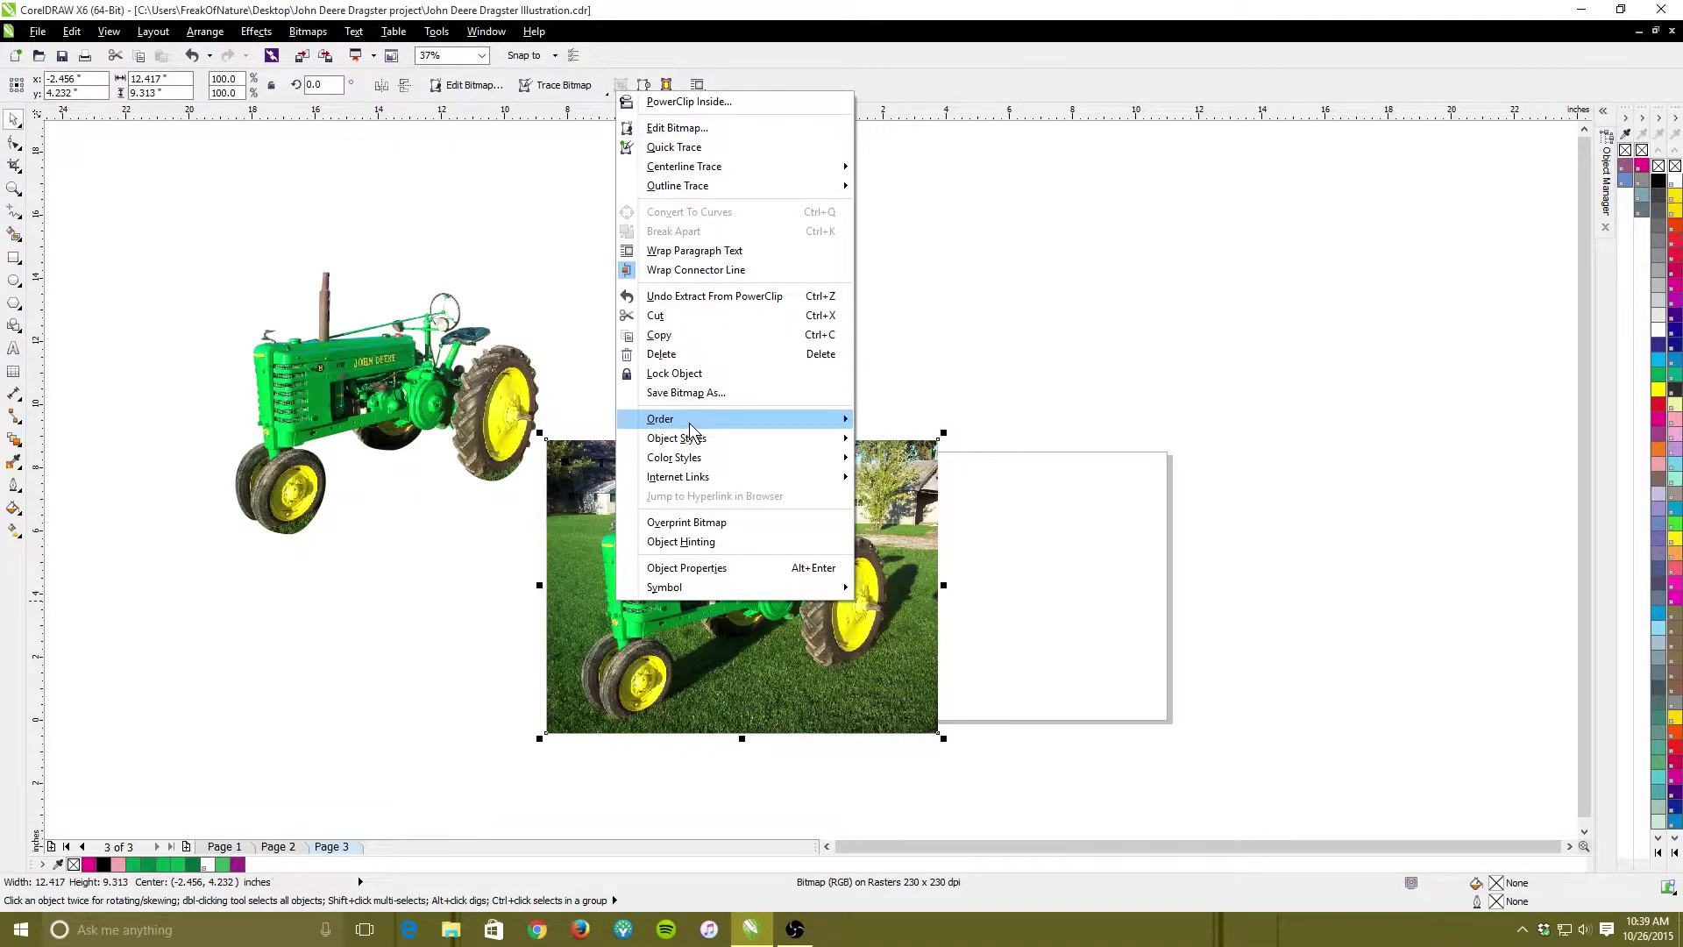
{"action": "mouse_move", "coordinate": [690, 430]}
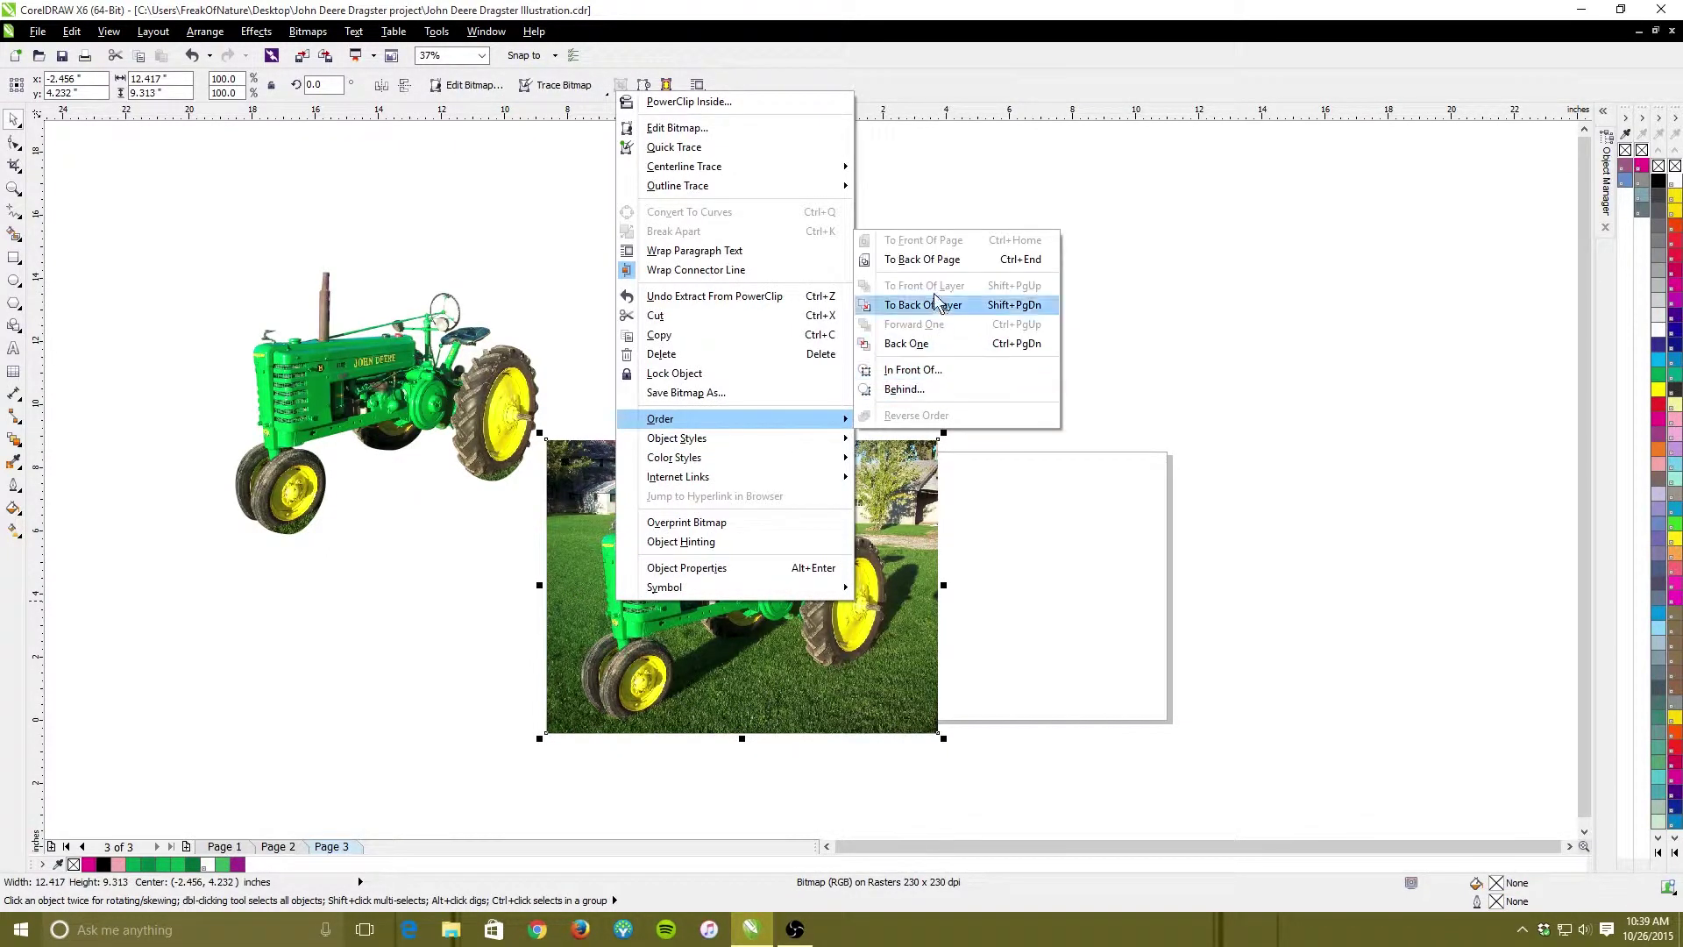
{"action": "left_click", "coordinate": [931, 260]}
{"action": "left_click", "coordinate": [931, 268]}
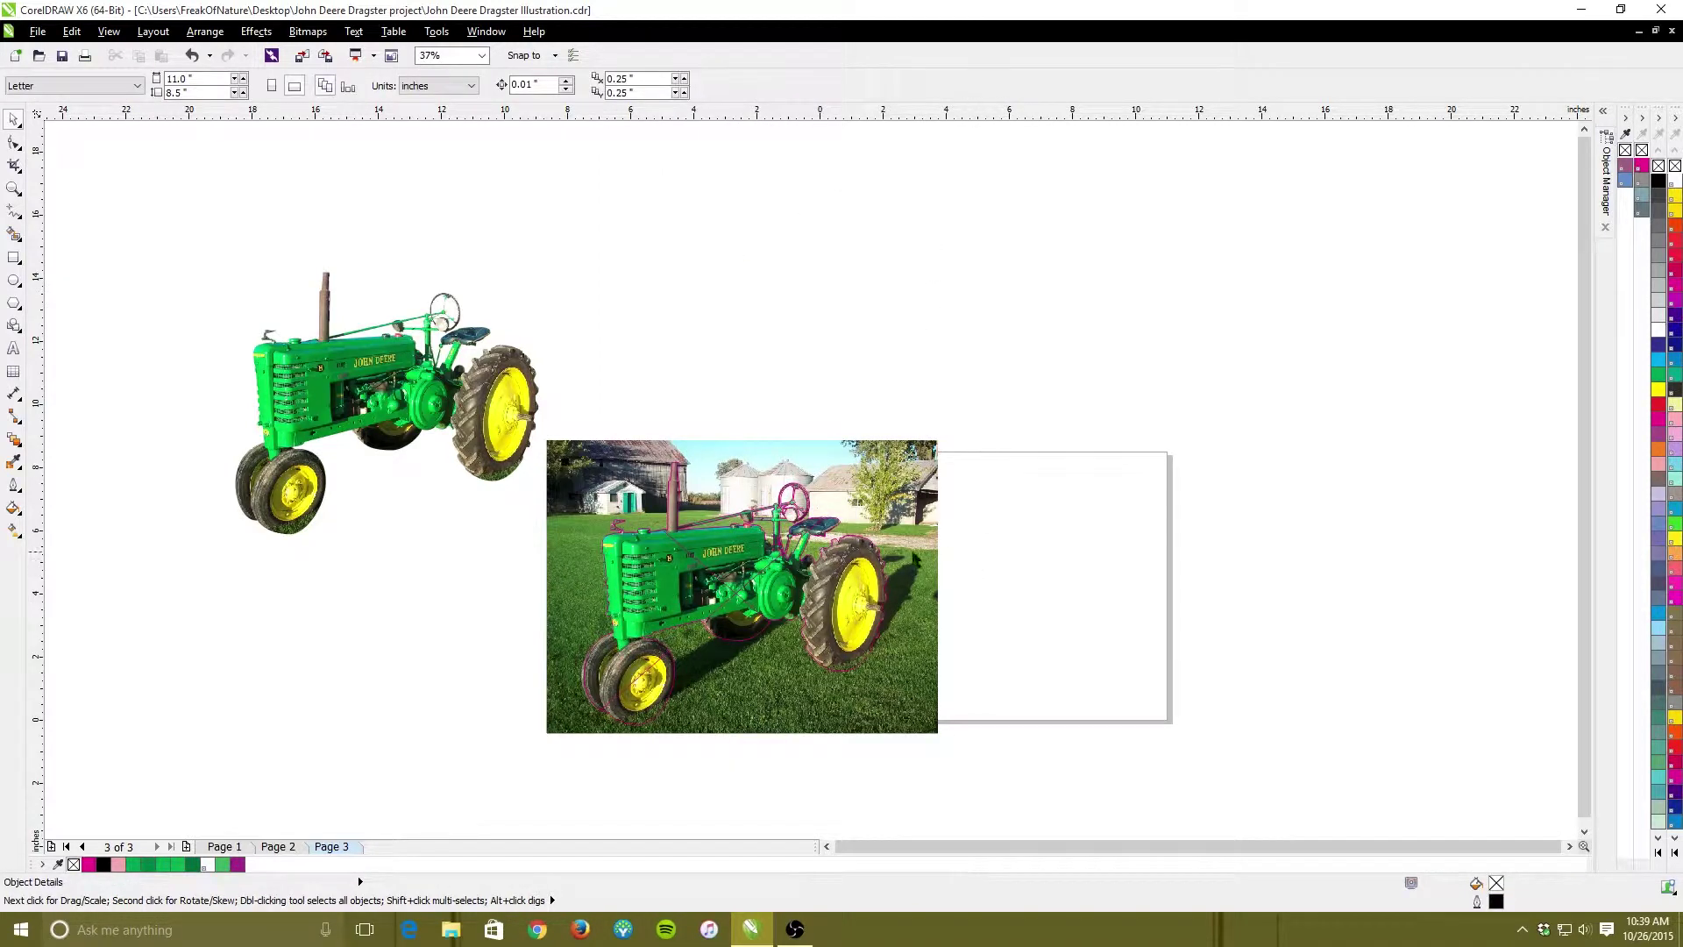
Set the tractor outline's Frame Type to None so it becomes a plain curve
{"action": "scroll", "coordinate": [801, 583], "scroll_direction": "up", "scroll_amount": 3}
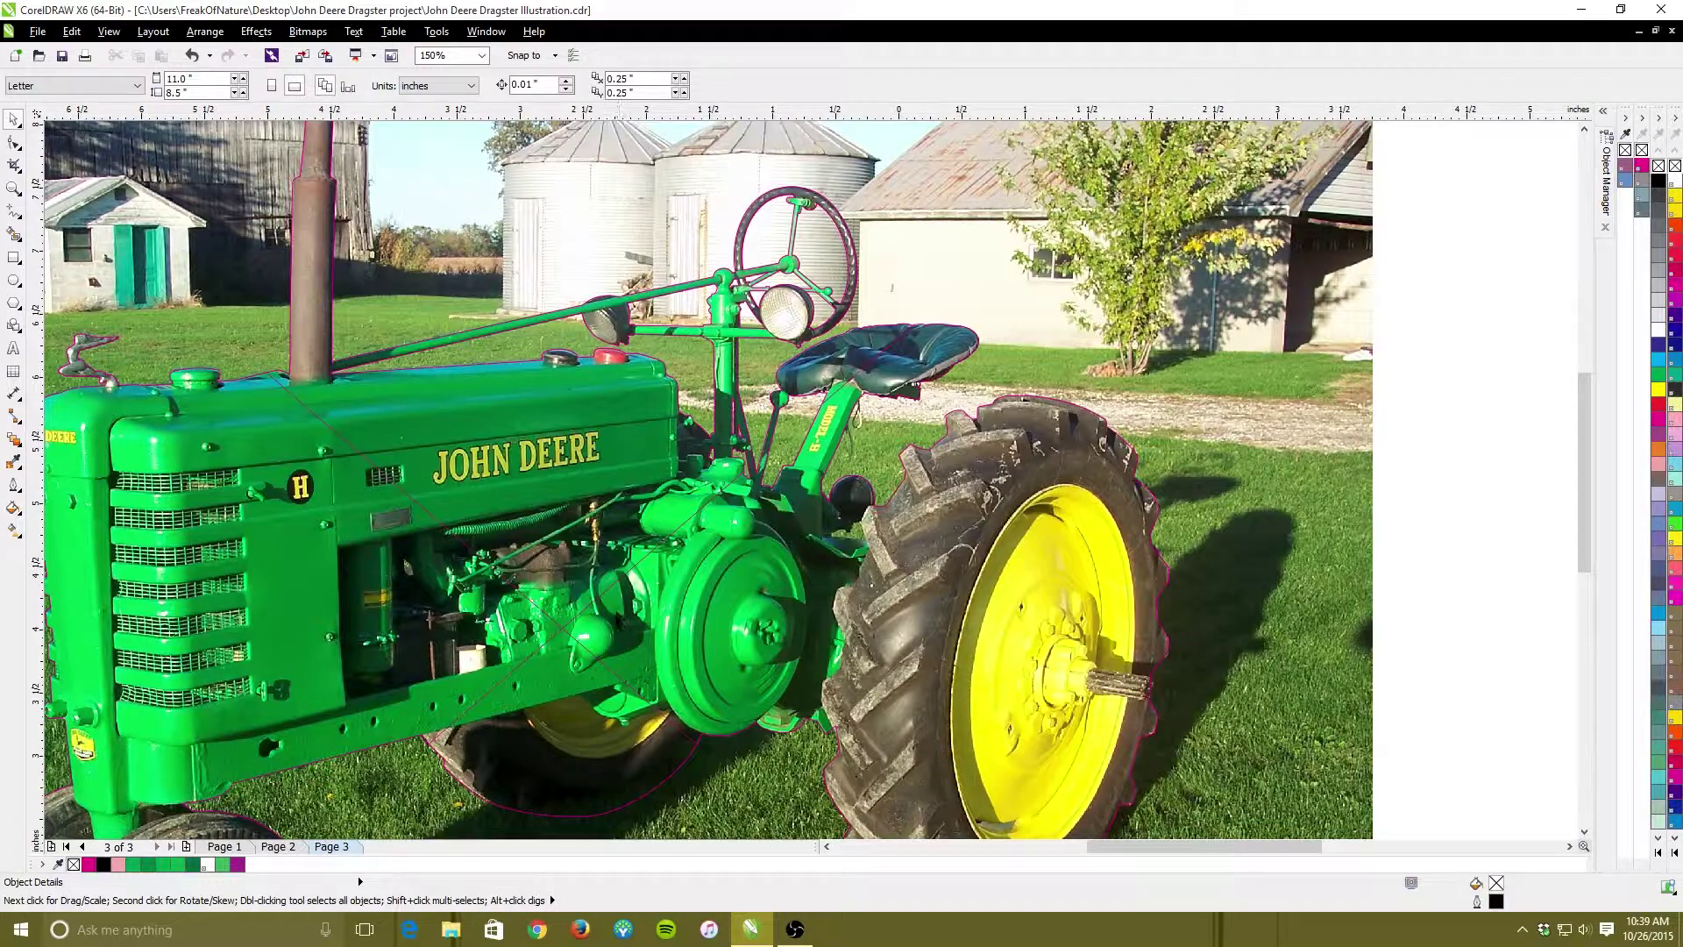
{"action": "right_click", "coordinate": [570, 632]}
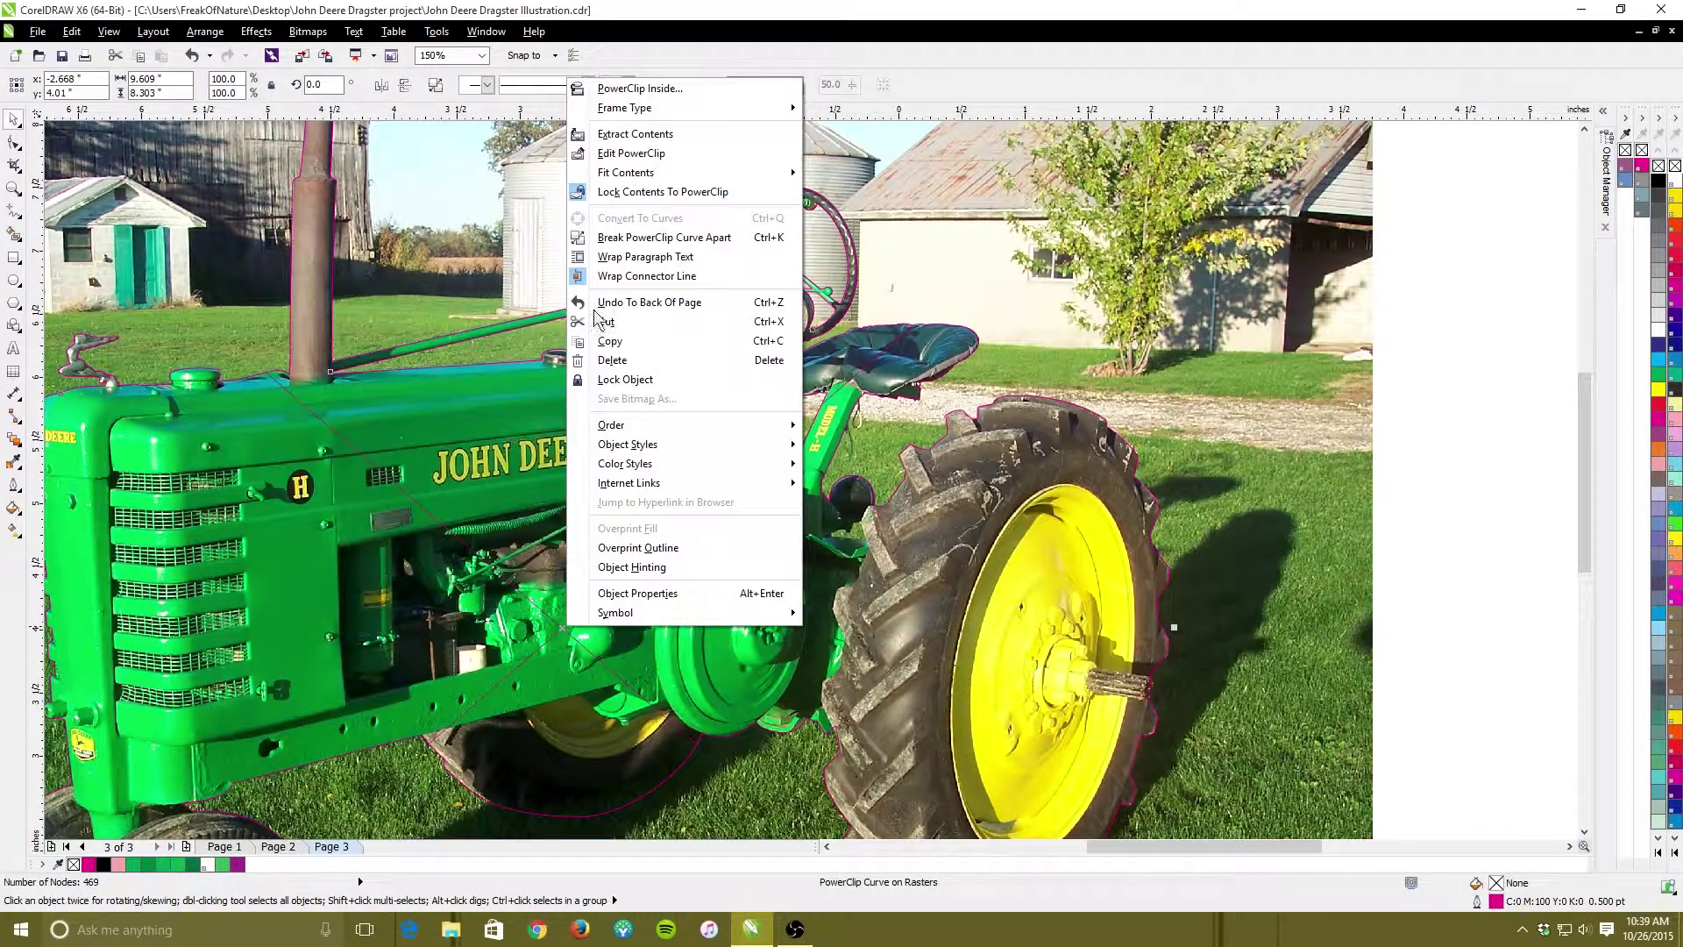
{"action": "mouse_move", "coordinate": [650, 109]}
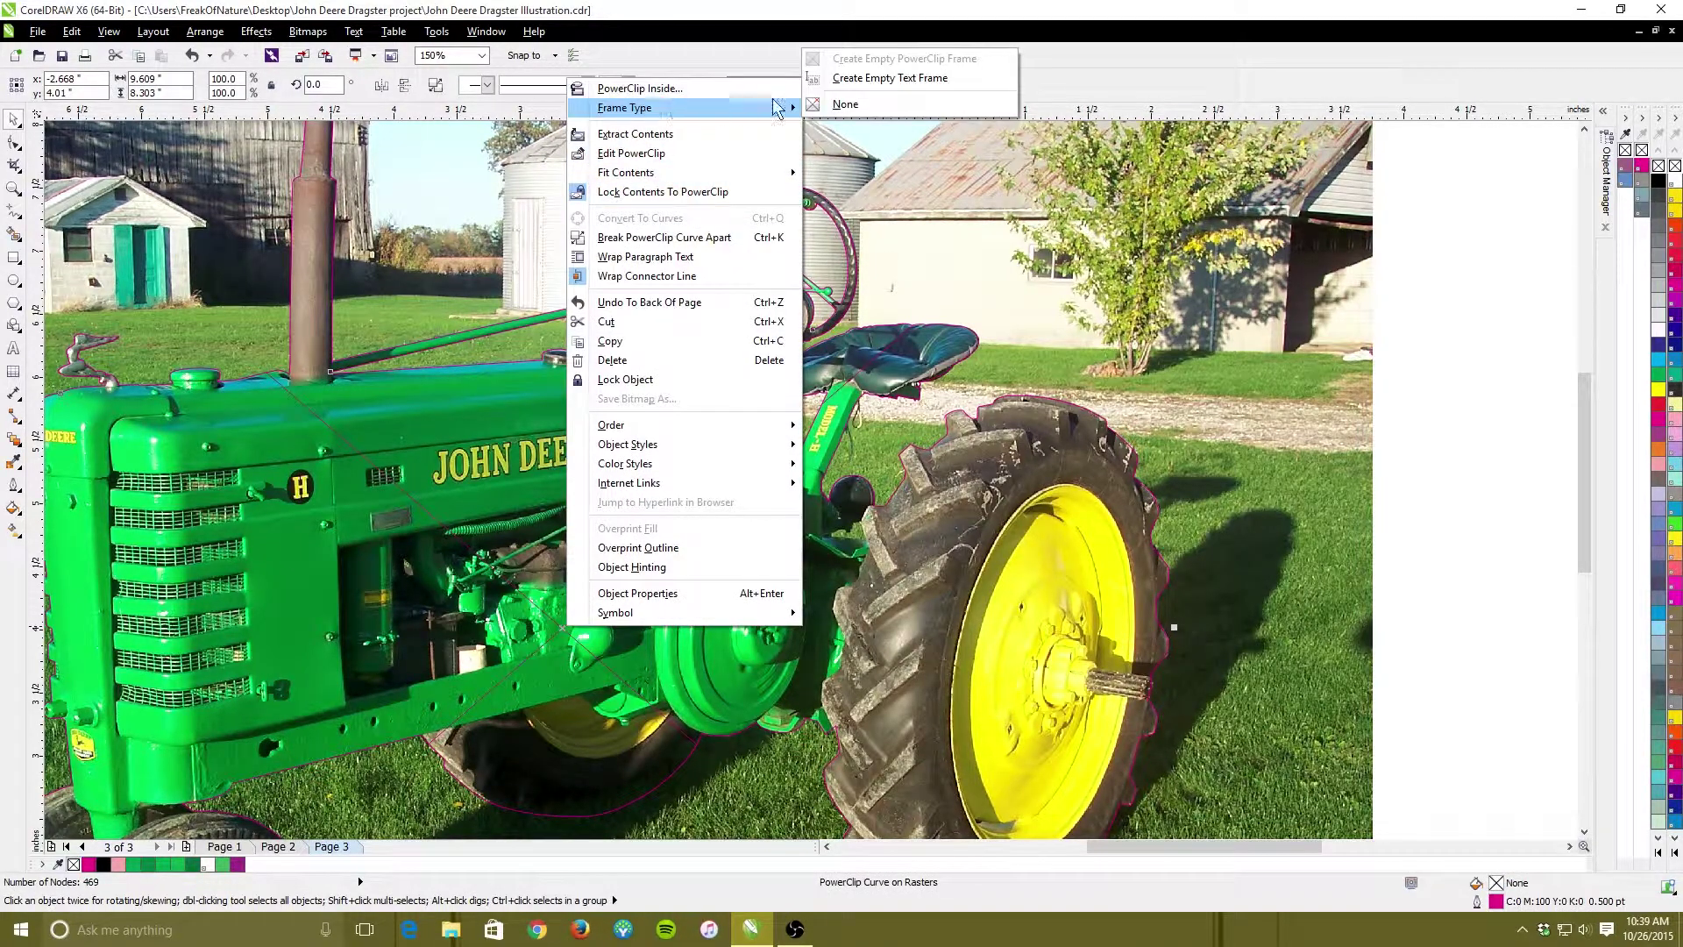
{"action": "left_click", "coordinate": [890, 107]}
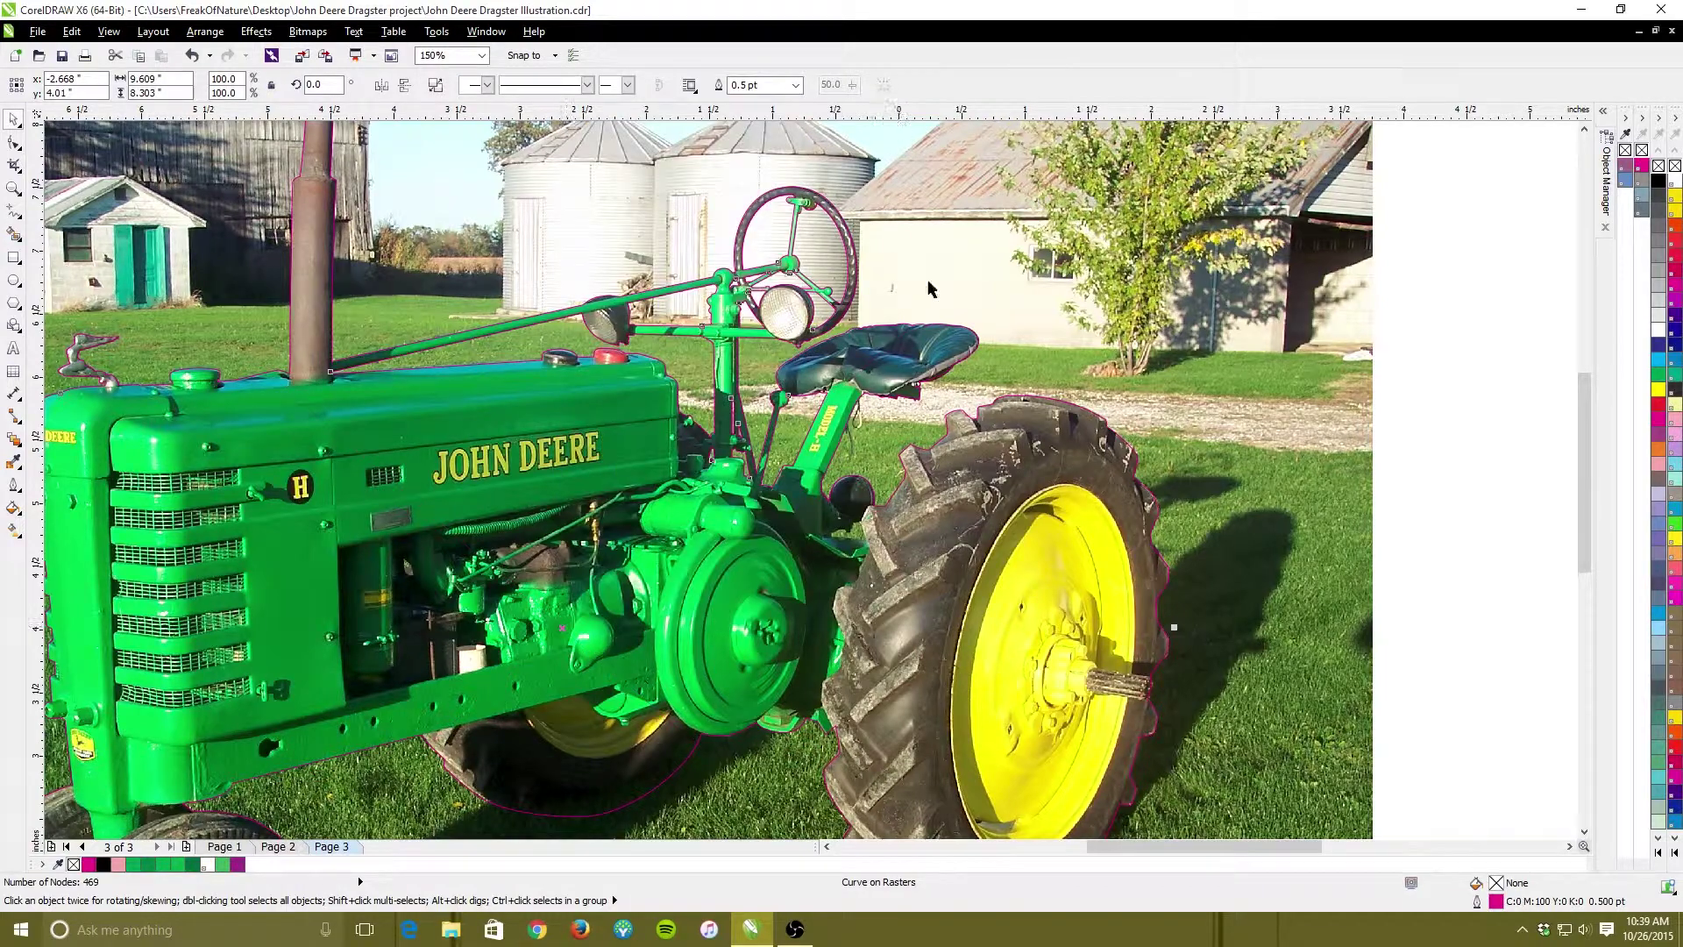
At 37% zoom, fill the tractor curve with solid PANTONE 802 C and set its outline to No Color
{"action": "scroll", "coordinate": [970, 383], "scroll_direction": "down", "scroll_amount": 3}
{"action": "scroll", "coordinate": [664, 557], "scroll_direction": "down", "scroll_amount": 2}
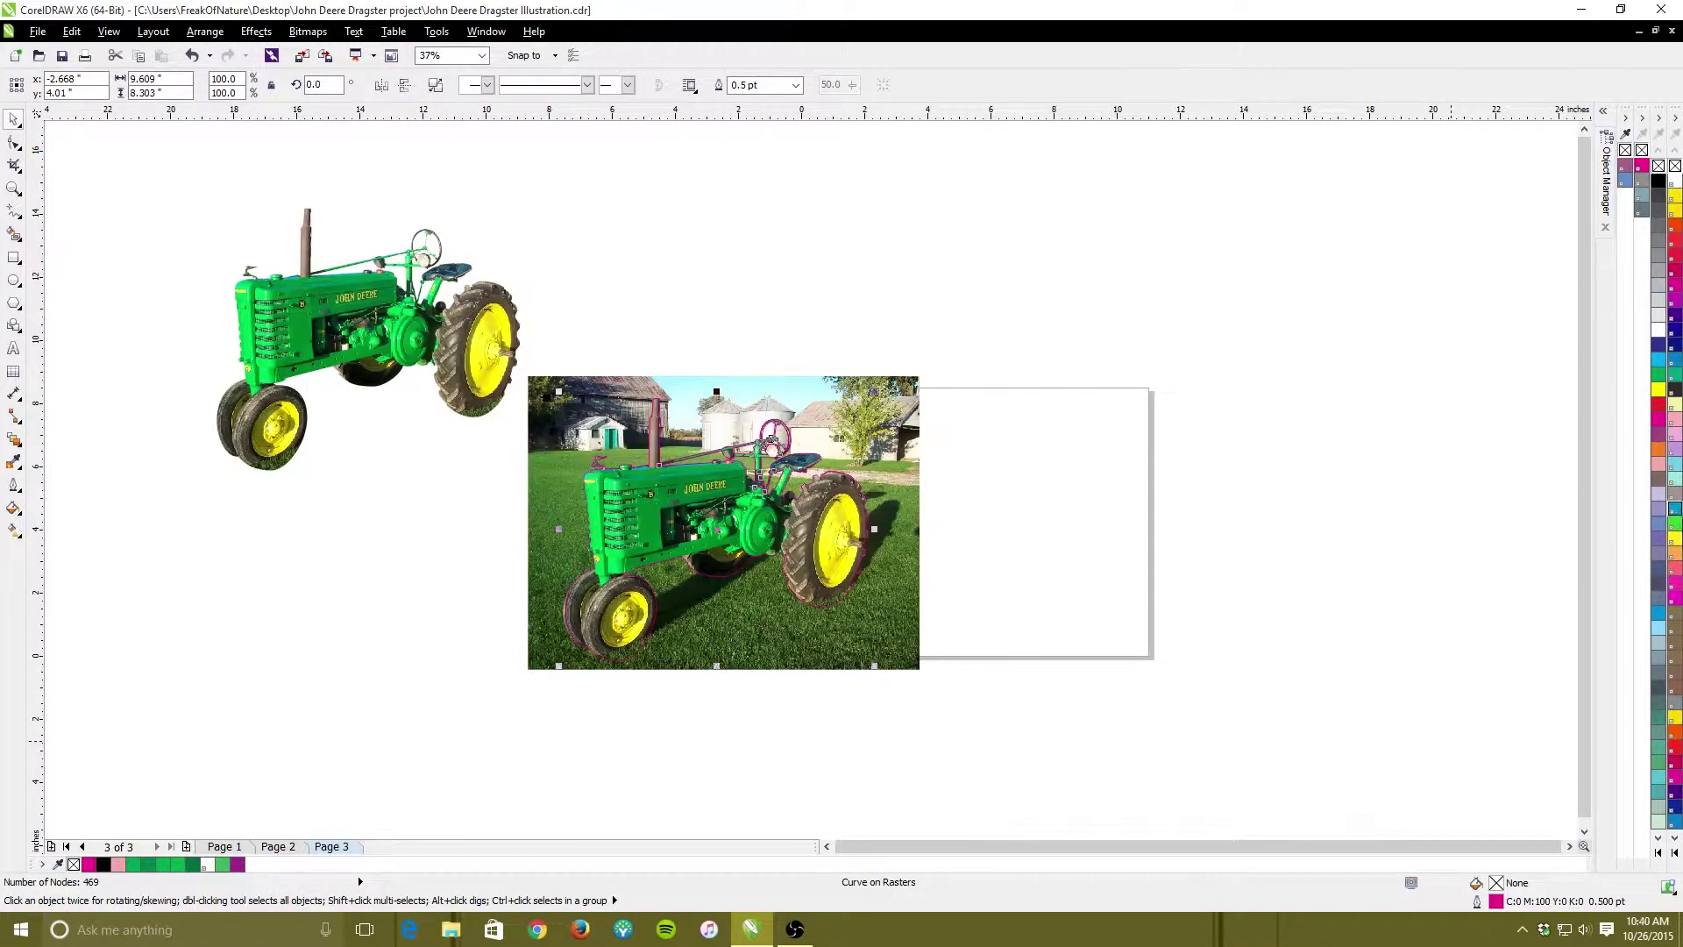
{"action": "left_click", "coordinate": [1674, 528]}
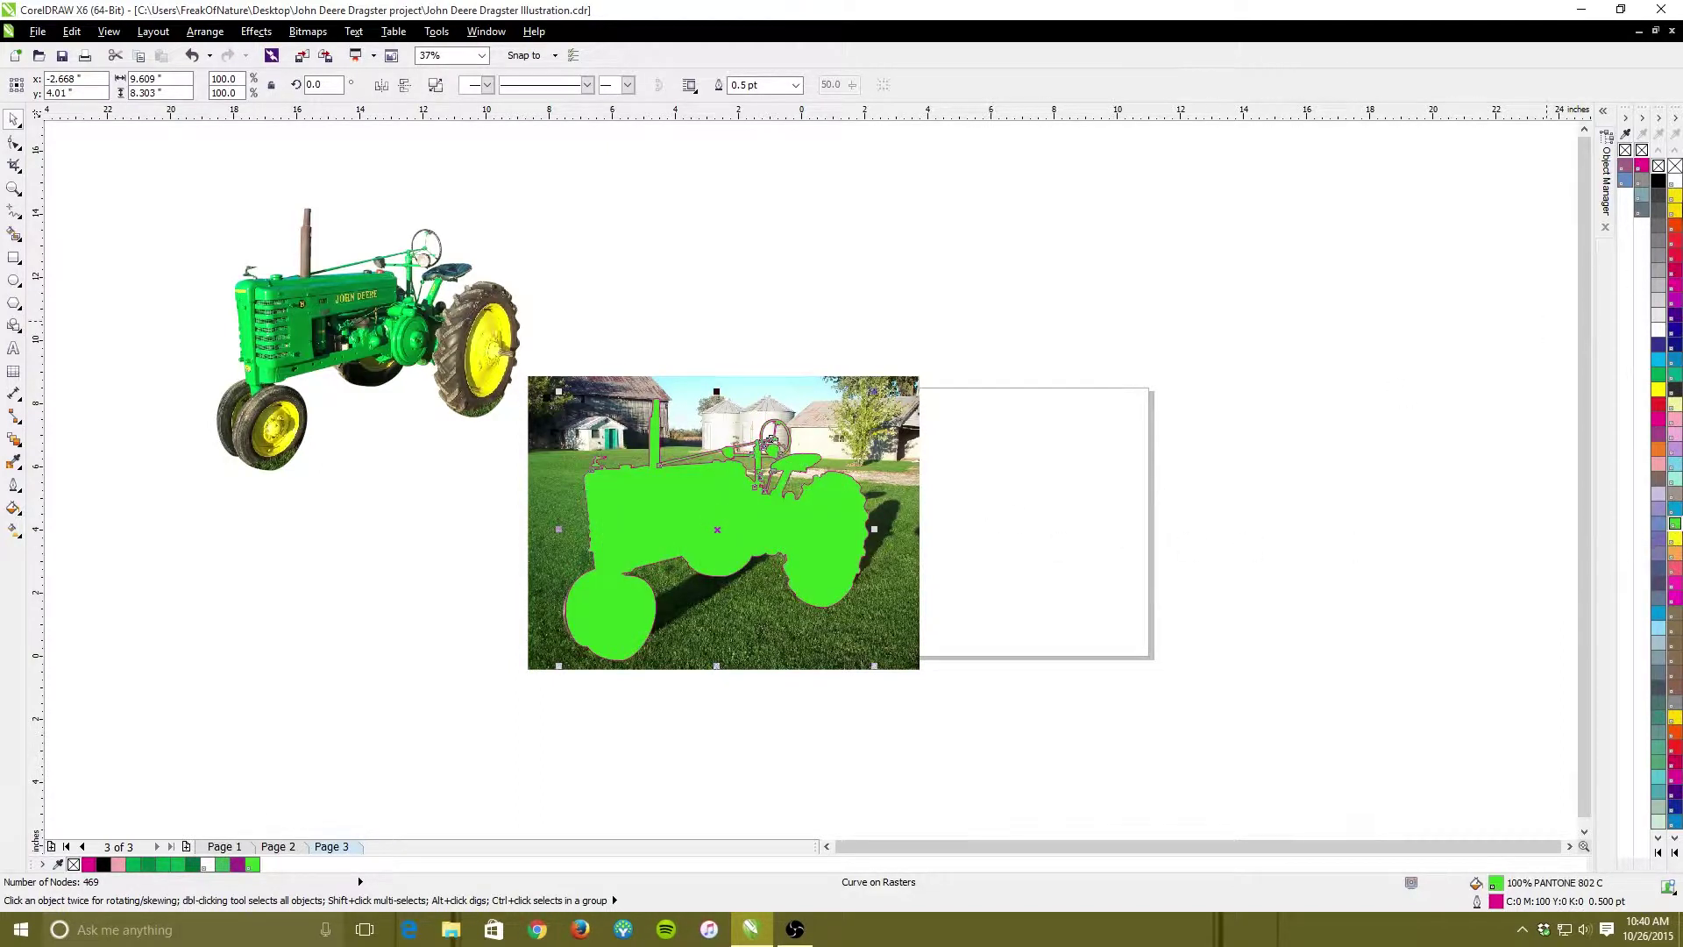
{"action": "right_click", "coordinate": [1674, 167]}
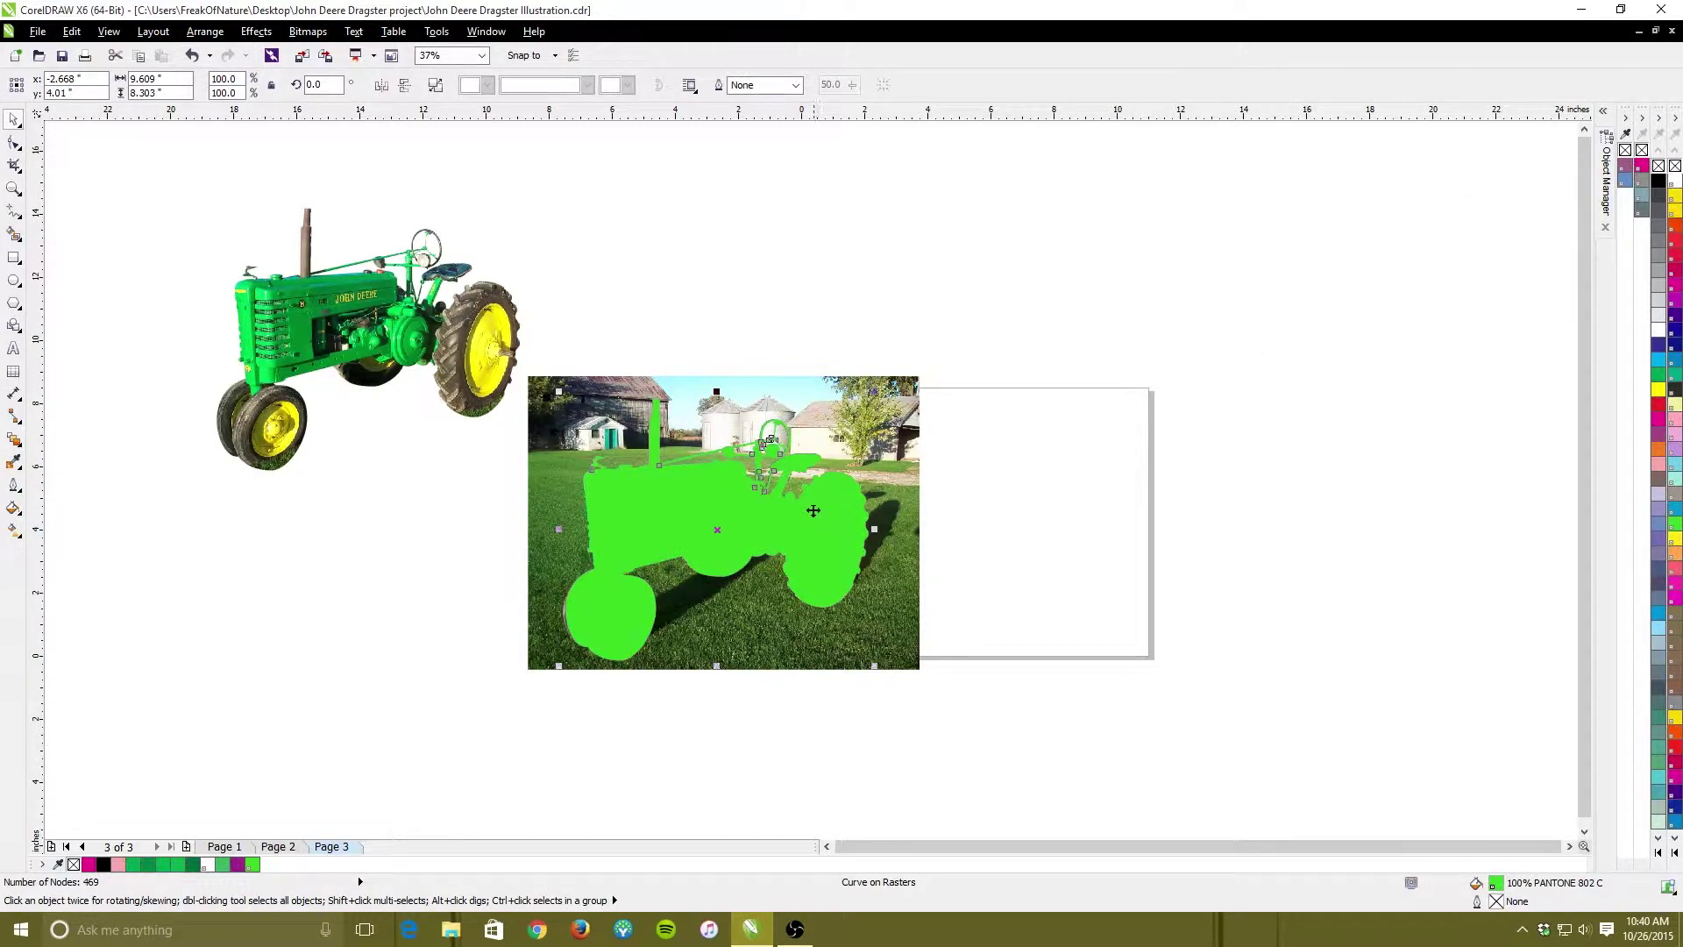